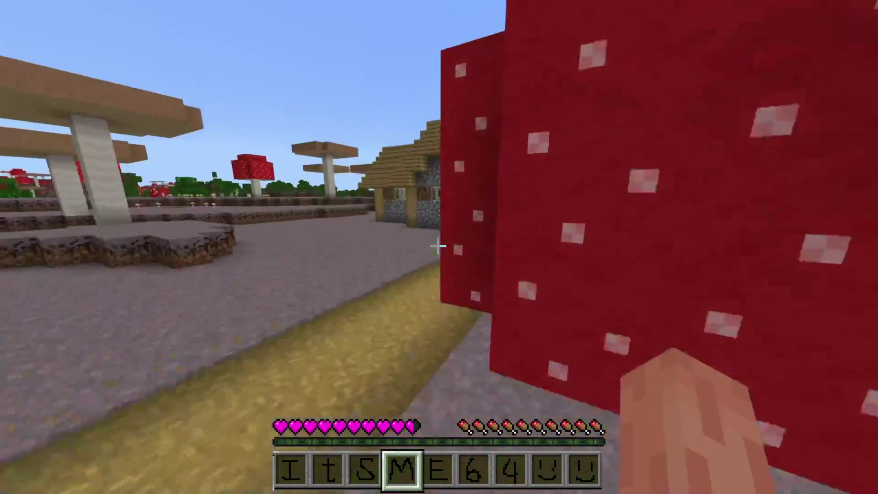
# - Walk through the mushroom village past the giant red mushroom and hit the iron golem
pyautogui.press('w')
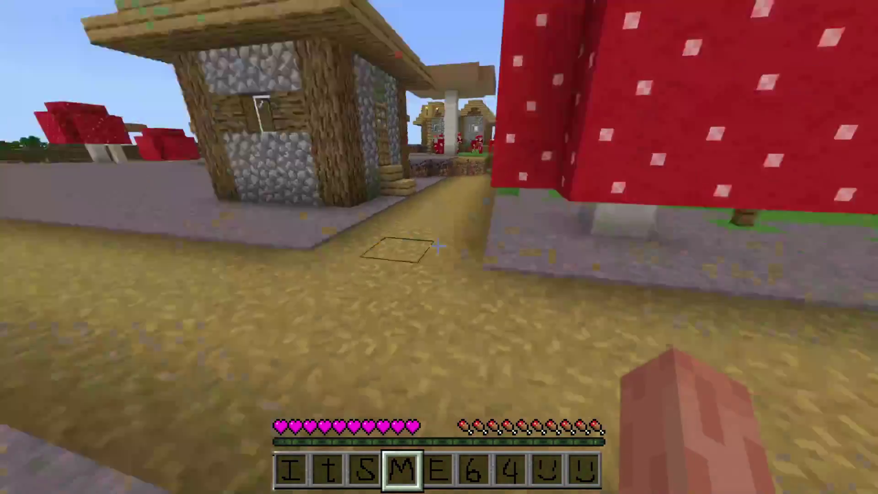
pyautogui.press('w')
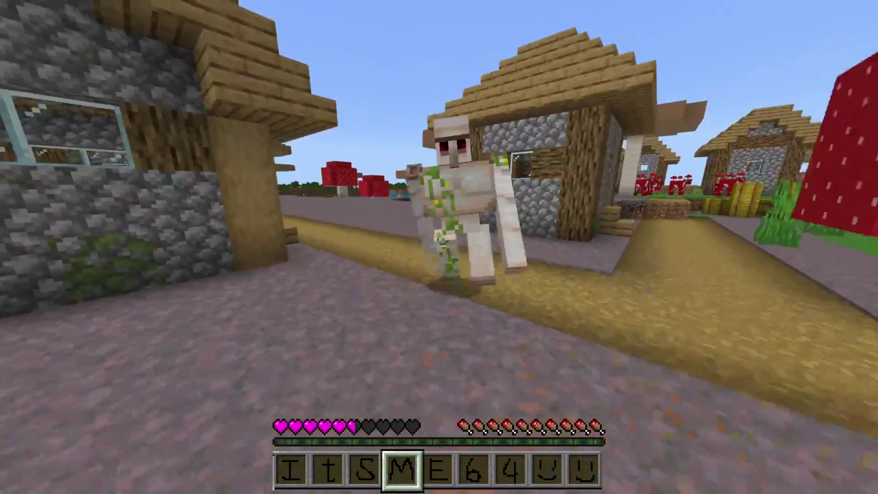
pyautogui.click(439, 247)
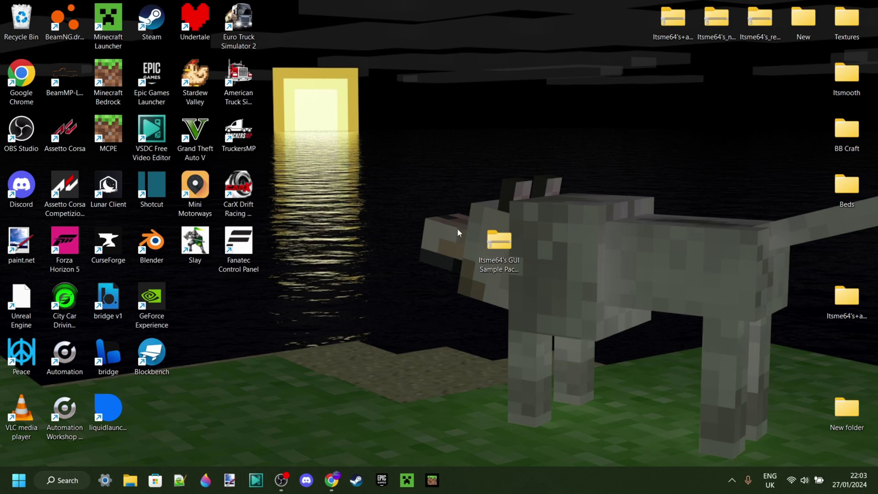
# - Extract the GUI sample pack zip to the desktop with Extract All
pyautogui.click(504, 241)
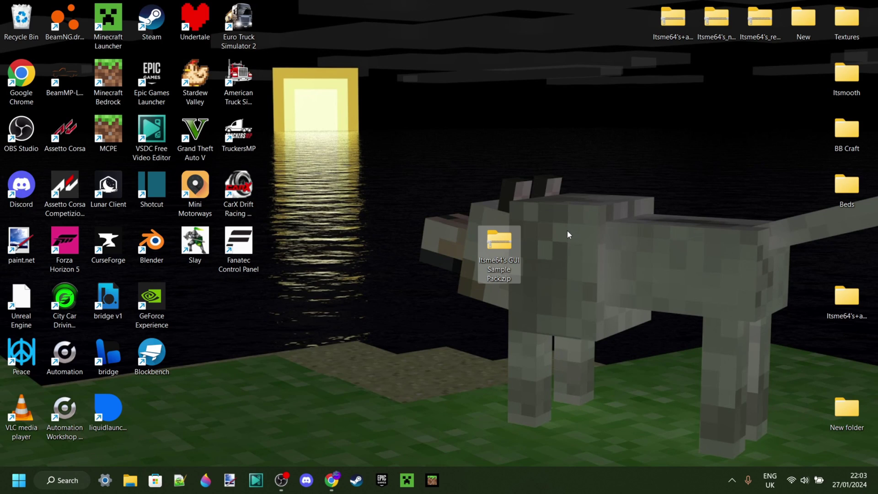
pyautogui.rightClick(499, 246)
pyautogui.click(550, 318)
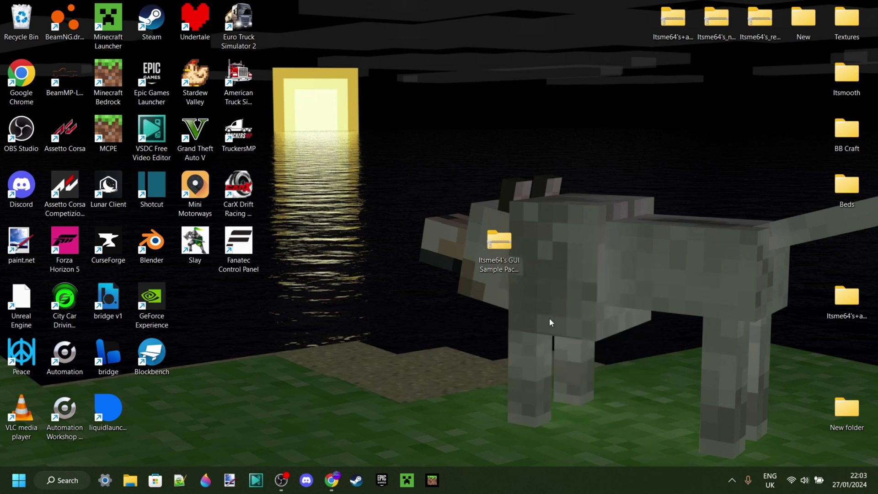
pyautogui.click(538, 358)
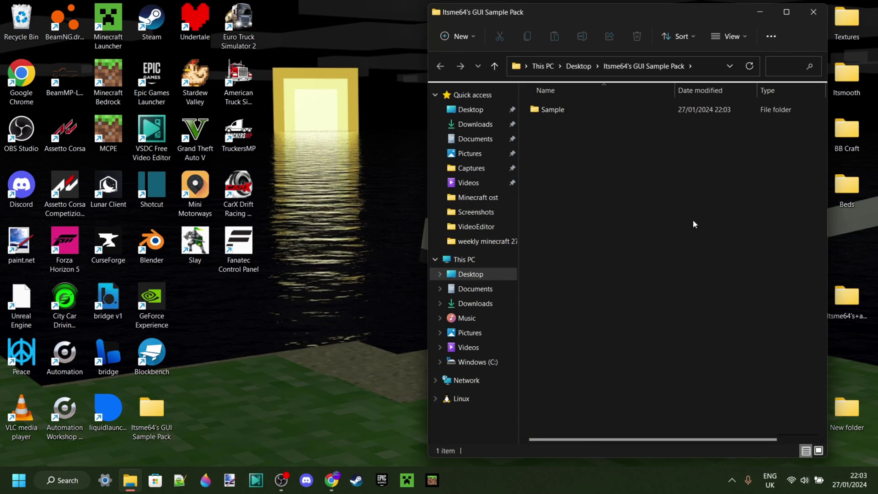
pyautogui.click(813, 15)
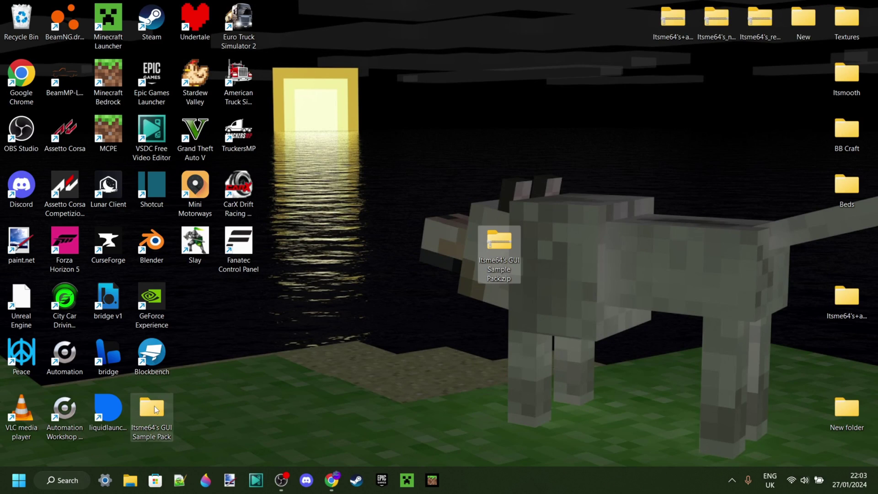
# - Delete the zip file and put the extracted pack folder in its place
pyautogui.moveTo(154, 405); pyautogui.dragTo(463, 246)
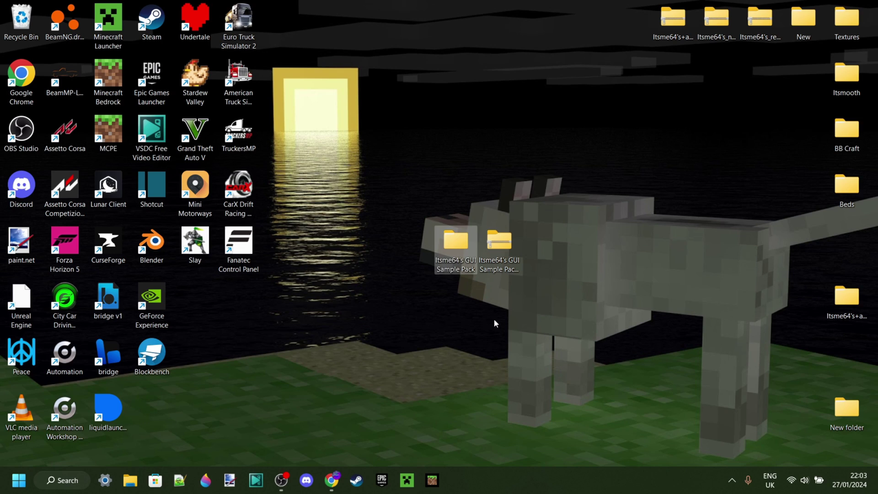
pyautogui.click(526, 303)
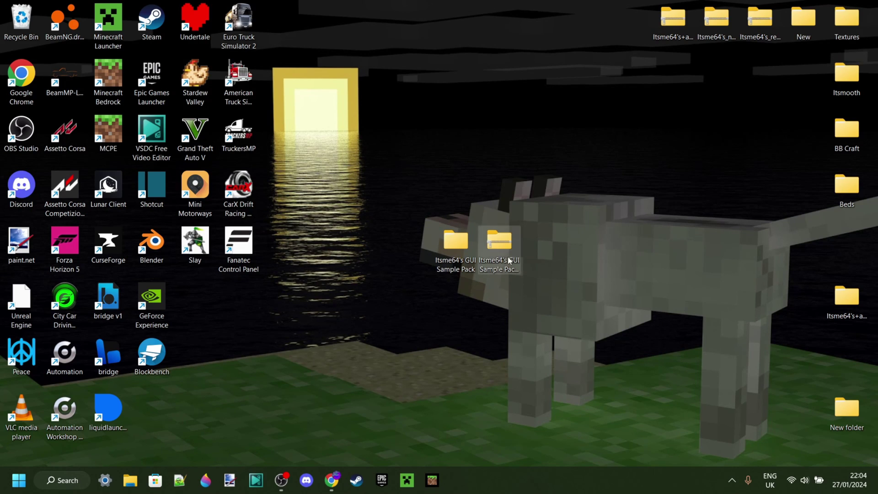
pyautogui.moveTo(498, 248); pyautogui.dragTo(27, 23)
pyautogui.moveTo(457, 244); pyautogui.dragTo(507, 249)
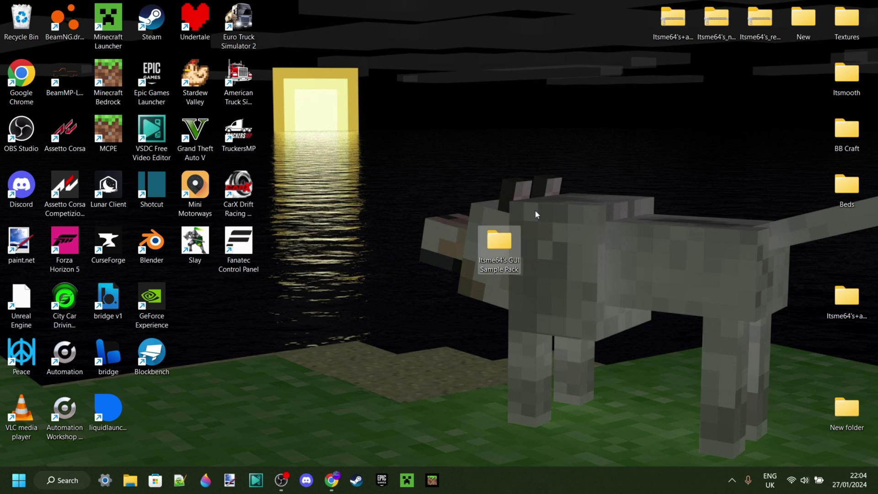
# - Maximize the pack folder and go down through Sample and textures into the gui folder
pyautogui.doubleClick(489, 230)
pyautogui.click(786, 12)
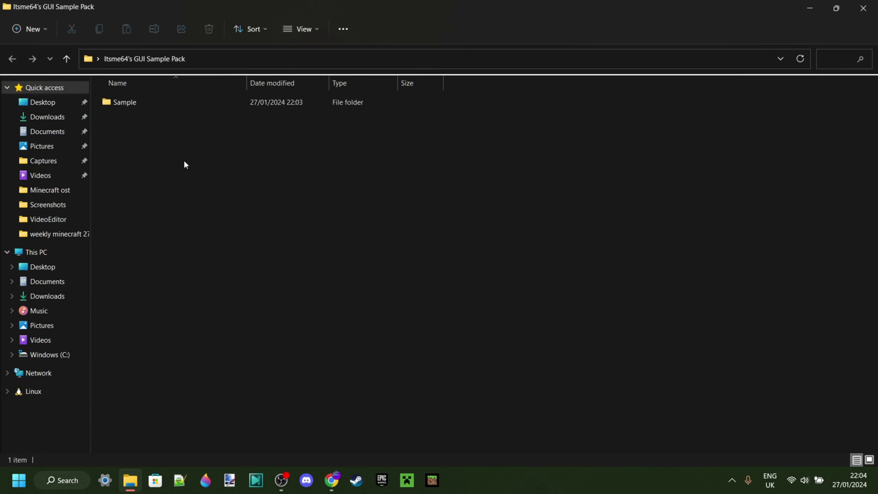
pyautogui.doubleClick(152, 104)
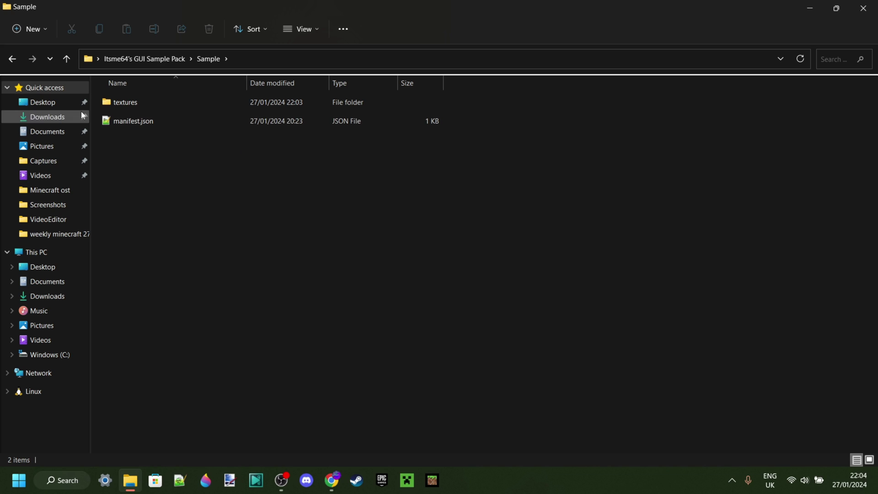
pyautogui.hotkey('ctrl', 'a')
pyautogui.click(145, 138)
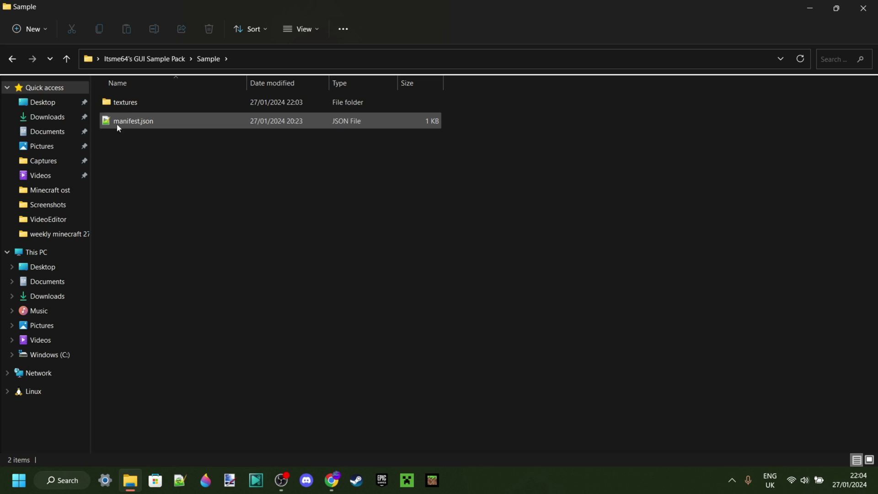
pyautogui.doubleClick(143, 104)
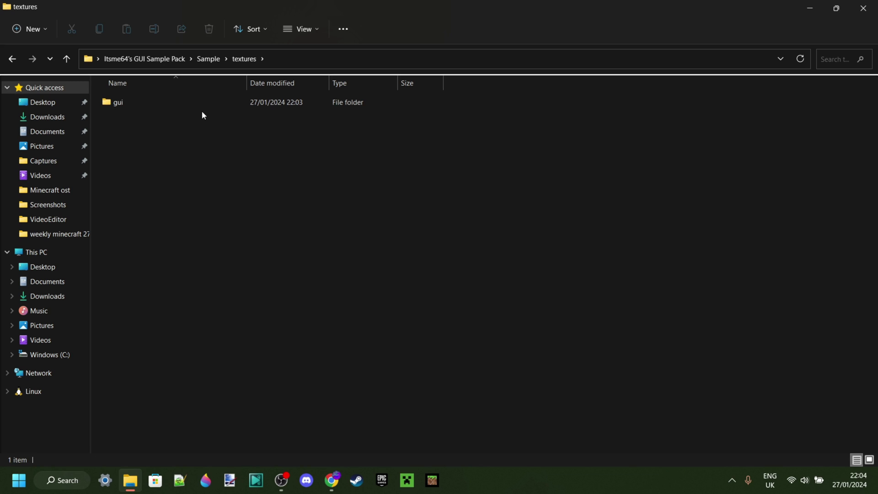
pyautogui.rightClick(145, 111)
pyautogui.click(118, 104)
pyautogui.rightClick(118, 104)
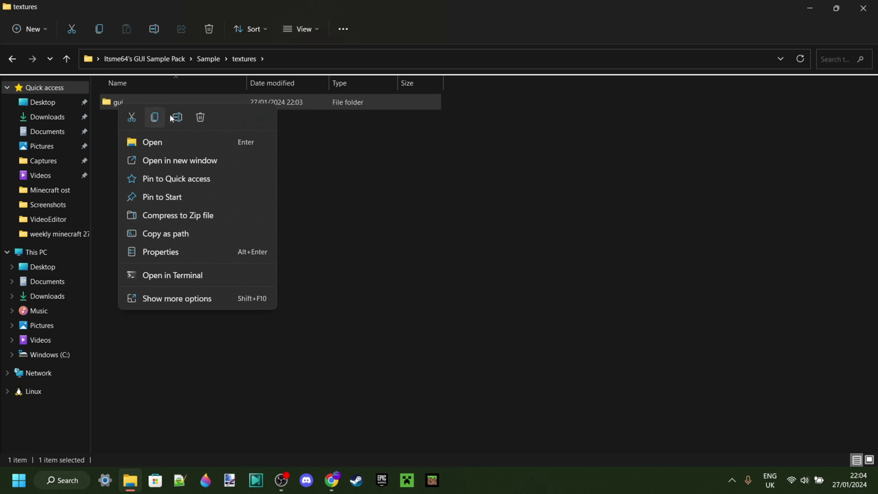
pyautogui.click(178, 117)
pyautogui.click(148, 123)
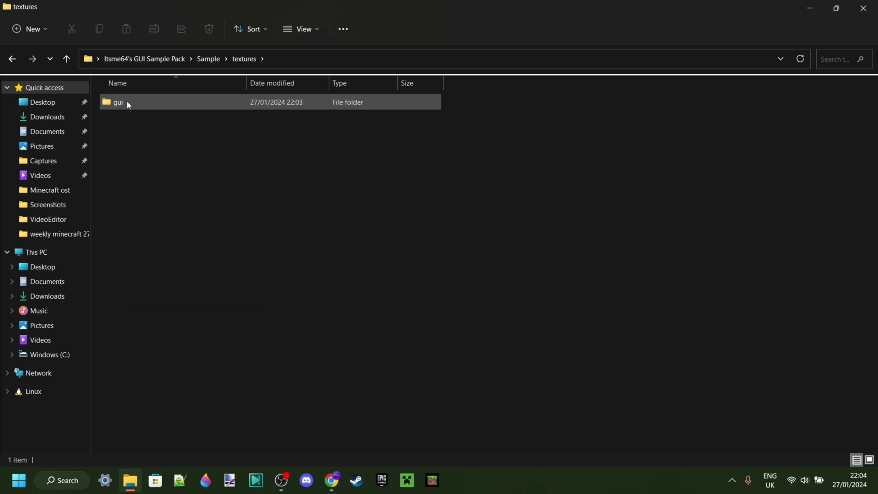
pyautogui.moveTo(128, 105)
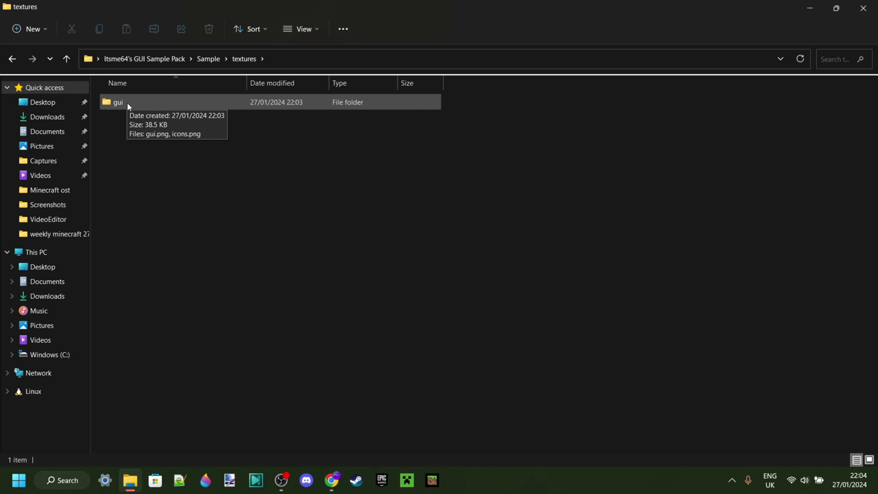
pyautogui.doubleClick(159, 107)
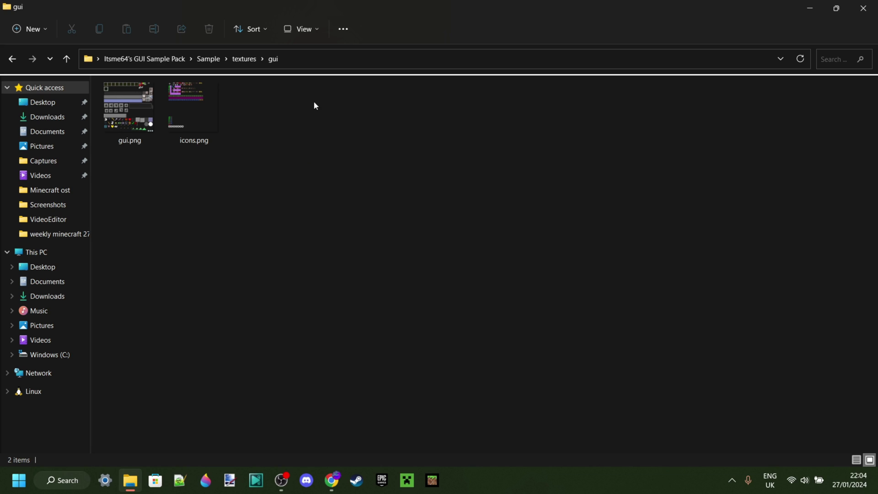
# - Open icons.png with Paint 3D
pyautogui.click(202, 102)
pyautogui.rightClick(203, 103)
pyautogui.click(149, 185)
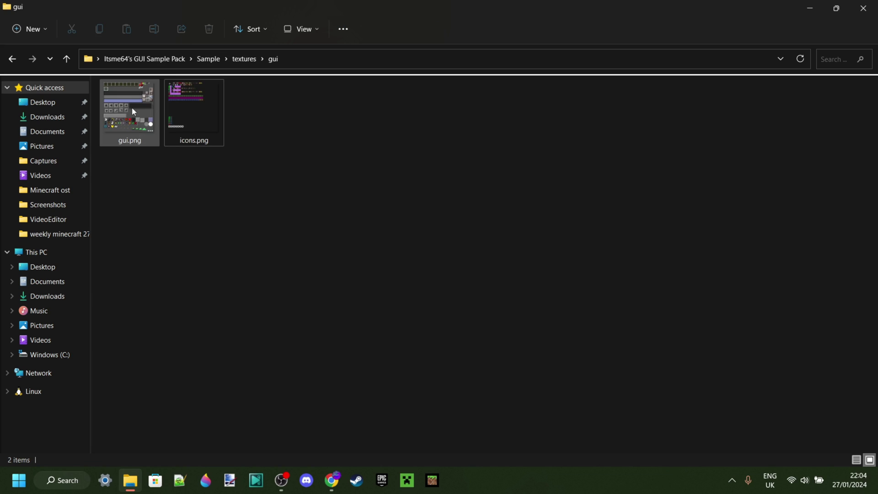
pyautogui.click(174, 111)
pyautogui.rightClick(174, 111)
pyautogui.moveTo(332, 171)
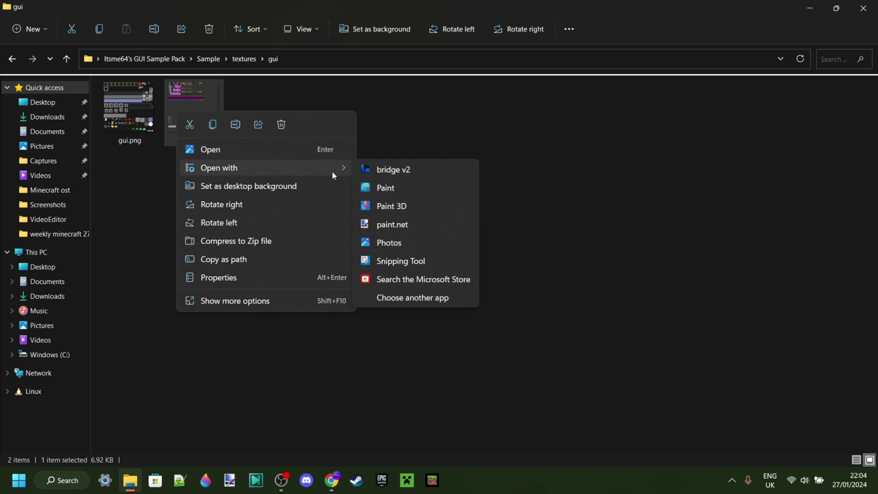
pyautogui.click(386, 208)
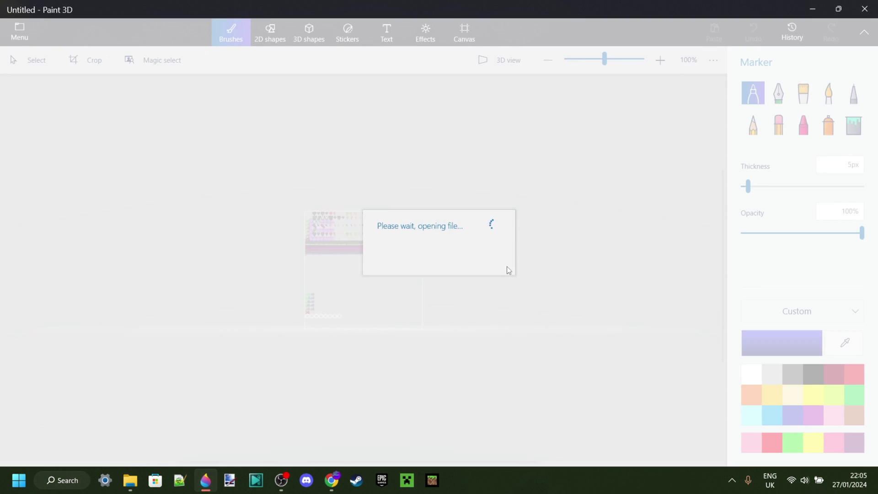
# - Zoom icons.png to about 3200% on the row of heart icons
pyautogui.scroll(10, 386, 230)
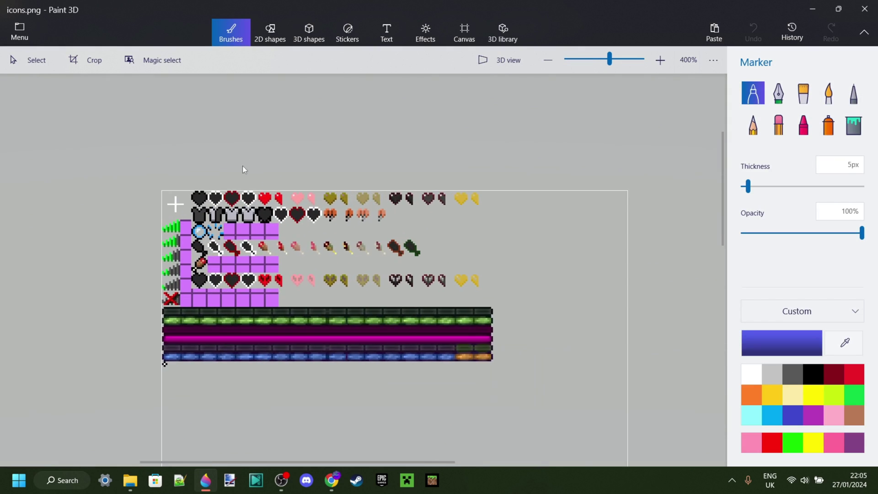
pyautogui.scroll(8, 274, 206)
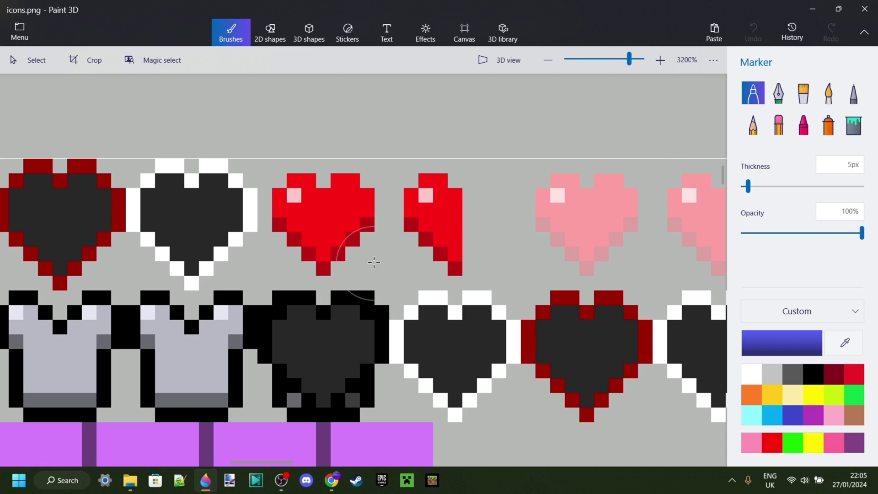
pyautogui.scroll(-10, 365, 254)
pyautogui.scroll(1, 297, 349)
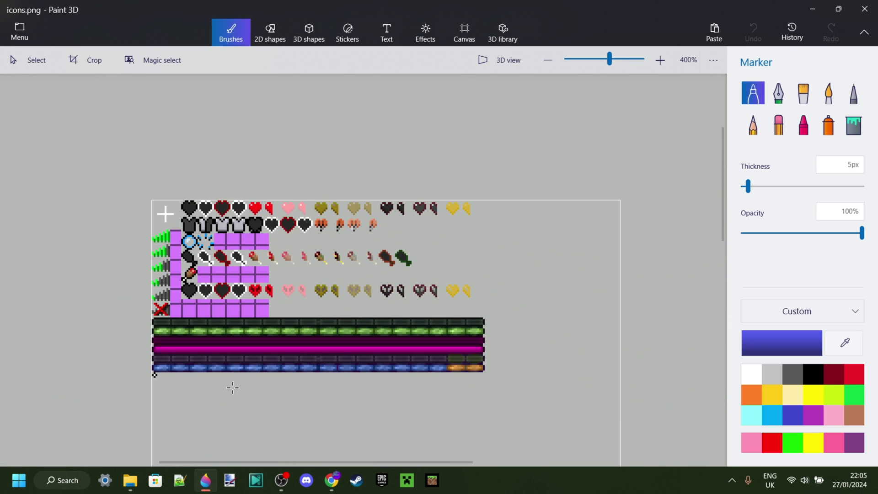
pyautogui.scroll(1, 225, 382)
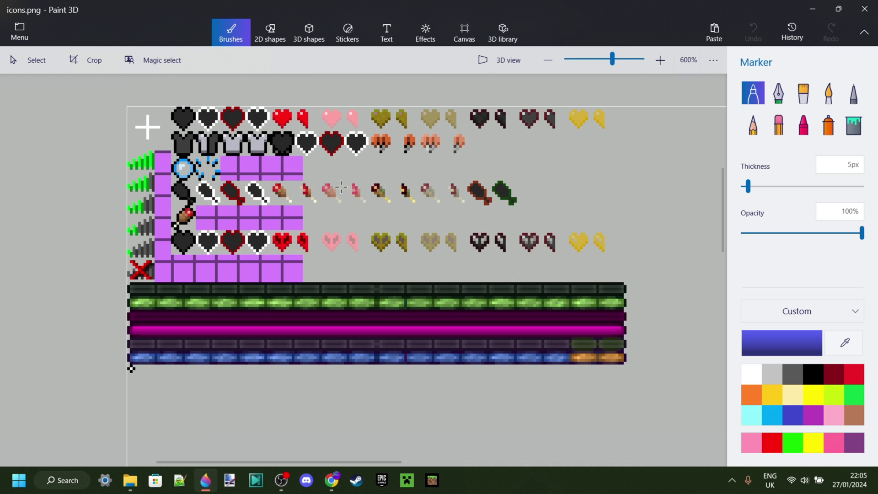
pyautogui.scroll(-1, 341, 187)
pyautogui.scroll(6, 288, 120)
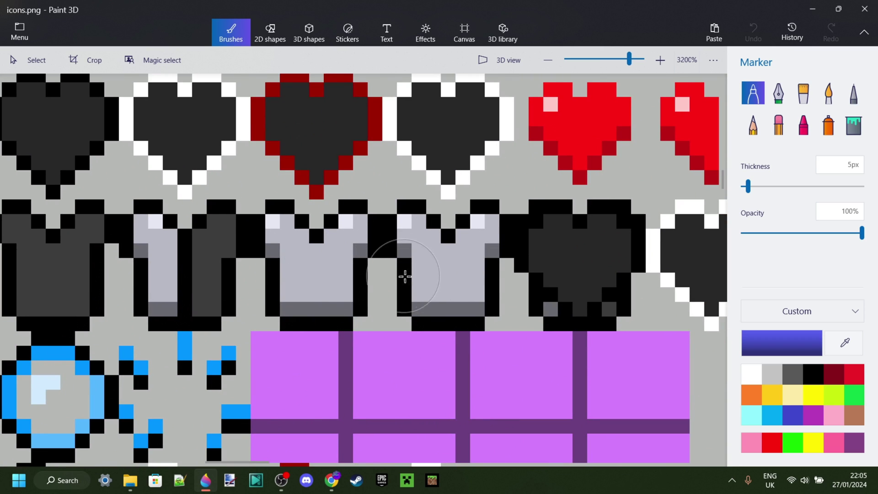
pyautogui.scroll(-2, 427, 274)
pyautogui.scroll(1, 494, 200)
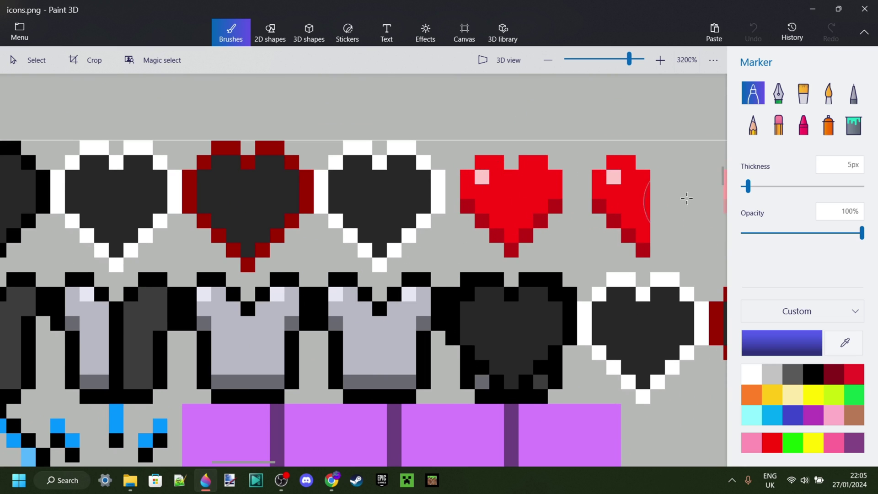
pyautogui.scroll(-3, 595, 196)
pyautogui.scroll(1, 505, 192)
pyautogui.scroll(2, 505, 192)
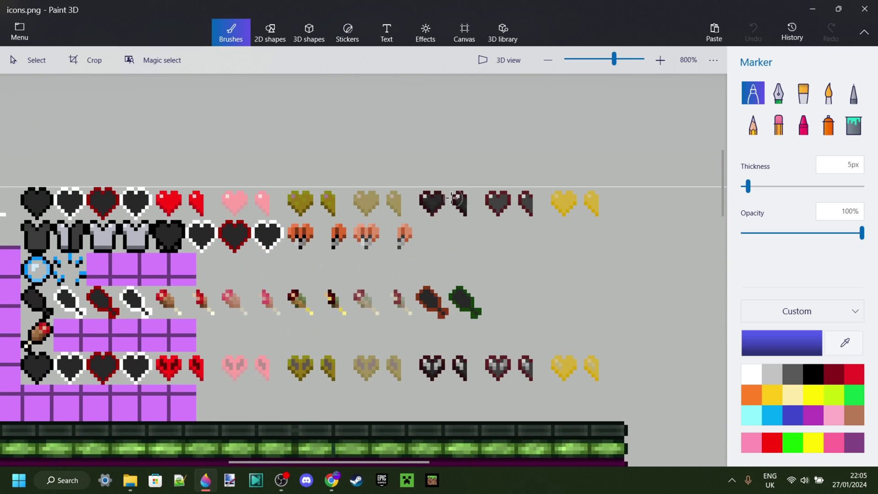
pyautogui.scroll(-1, 171, 184)
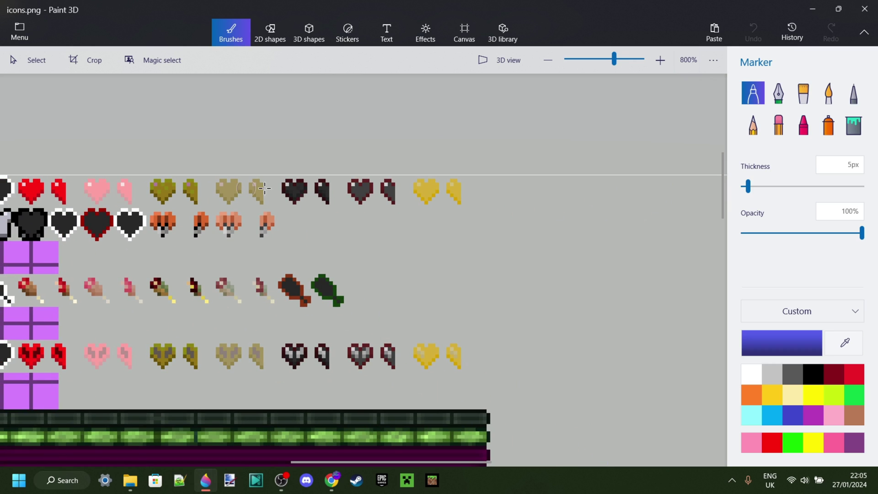
pyautogui.scroll(-2, 428, 240)
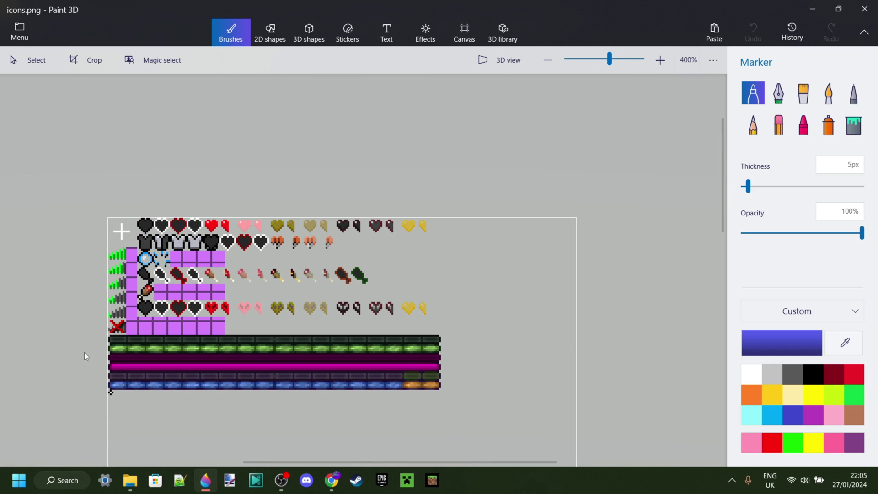
pyautogui.scroll(1, 87, 356)
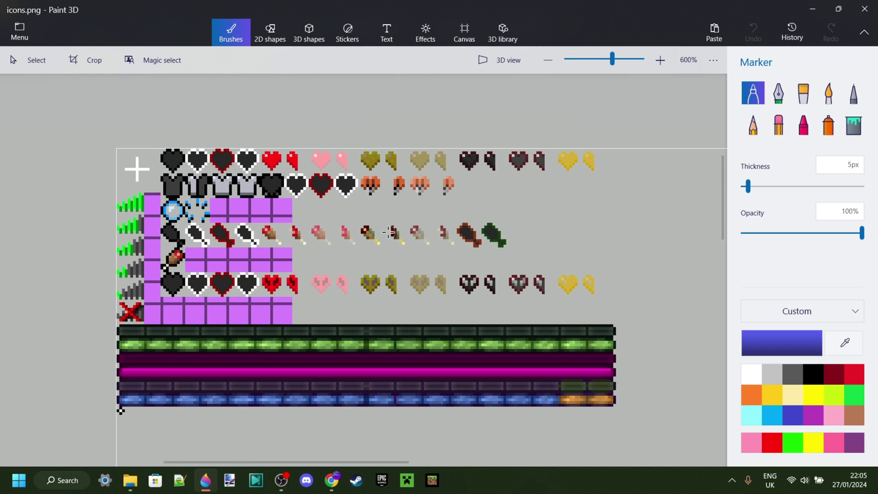
pyautogui.scroll(5, 256, 141)
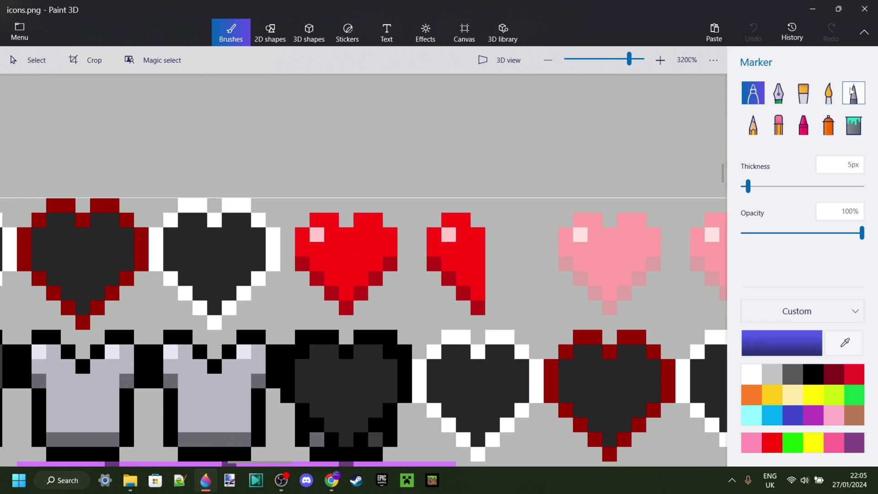
# - Set the Pixel pen to 1px and paint the red heart's body bright magenta
pyautogui.click(853, 93)
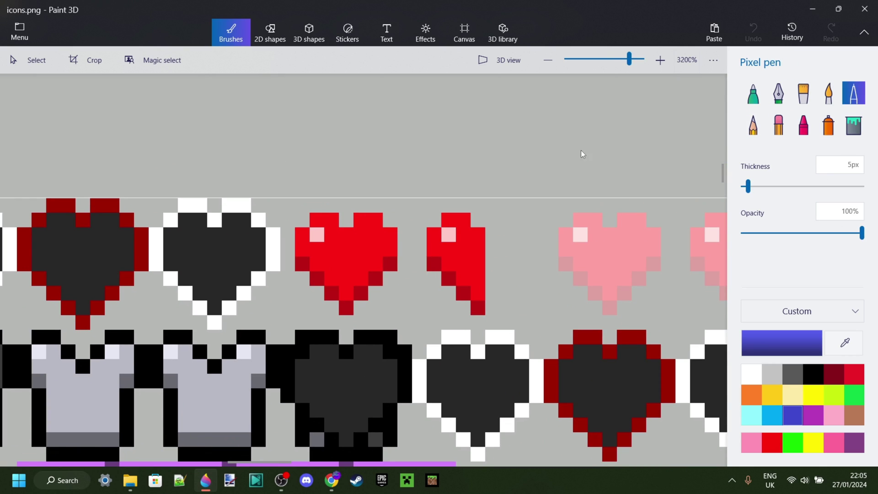
pyautogui.scroll(1, 375, 226)
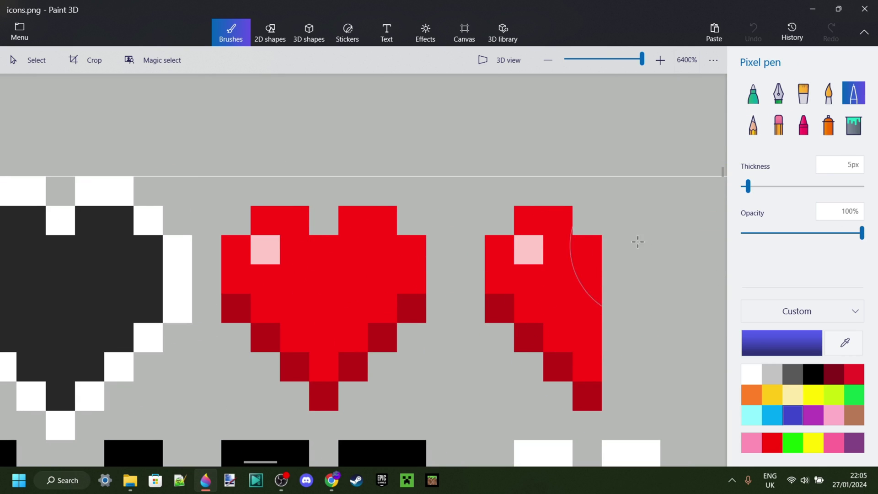
pyautogui.scroll(-1, 572, 231)
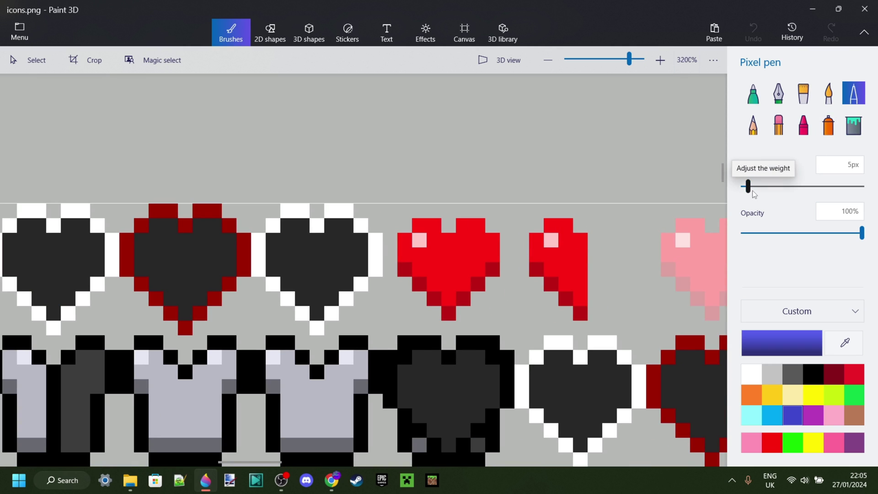
pyautogui.moveTo(752, 190); pyautogui.dragTo(740, 188)
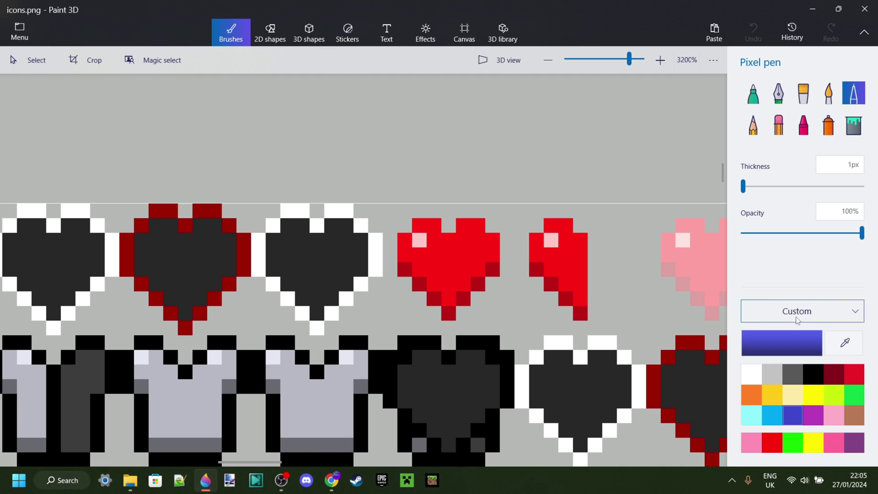
pyautogui.click(800, 344)
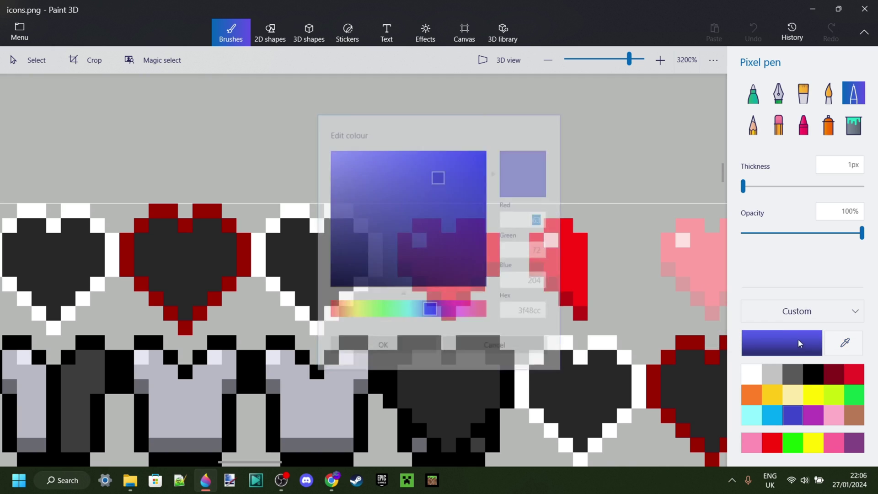
pyautogui.moveTo(435, 320); pyautogui.dragTo(463, 234)
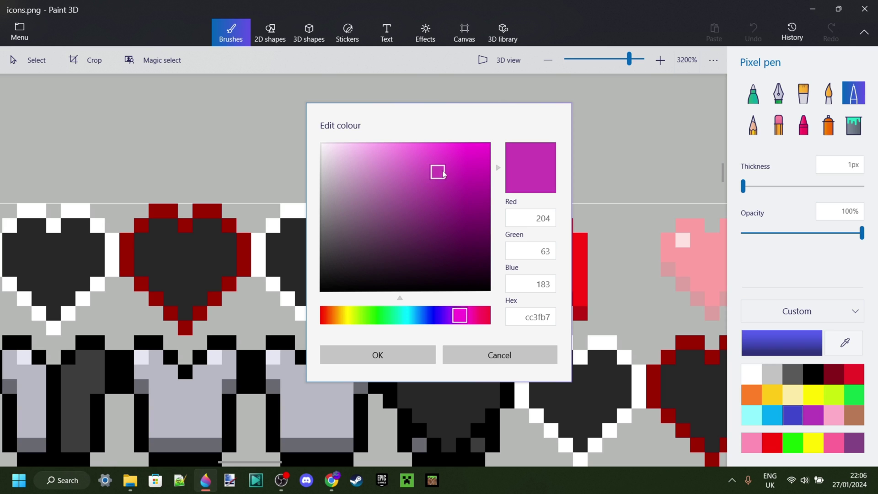
pyautogui.click(489, 142)
pyautogui.click(419, 355)
pyautogui.scroll(2, 507, 237)
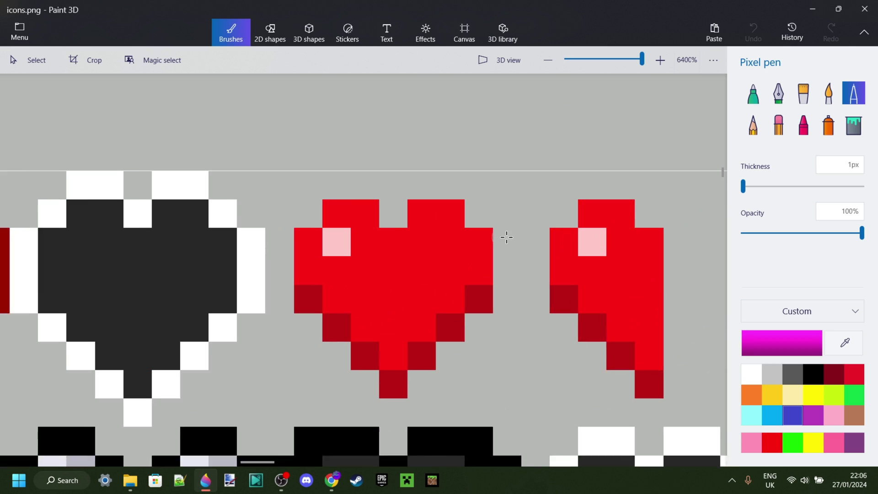
pyautogui.moveTo(470, 245)
pyautogui.mouseDown()
pyautogui.moveTo(457, 262)
pyautogui.moveTo(454, 212)
pyautogui.moveTo(421, 221)
pyautogui.moveTo(441, 296)
pyautogui.moveTo(413, 307)
pyautogui.moveTo(402, 266)
pyautogui.moveTo(349, 212)
pyautogui.moveTo(306, 265)
pyautogui.moveTo(354, 277)
pyautogui.moveTo(343, 301)
pyautogui.moveTo(363, 305)
pyautogui.moveTo(372, 328)
pyautogui.moveTo(396, 349)
pyautogui.moveTo(397, 301)
pyautogui.moveTo(411, 328)
pyautogui.mouseUp()
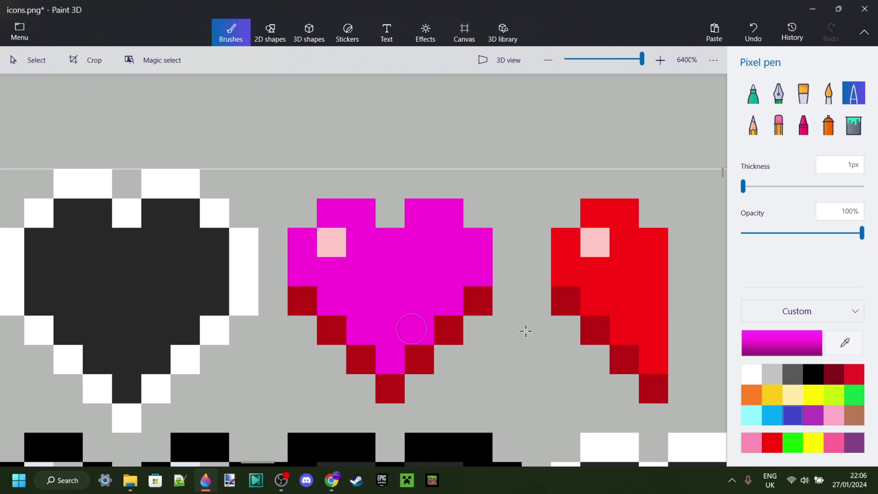
# - Repaint the heart's dark-red outline pixels in deep purple
pyautogui.click(766, 349)
pyautogui.moveTo(489, 146)
pyautogui.mouseDown()
pyautogui.moveTo(487, 206)
pyautogui.moveTo(490, 186)
pyautogui.moveTo(489, 195)
pyautogui.mouseUp()
pyautogui.click(403, 355)
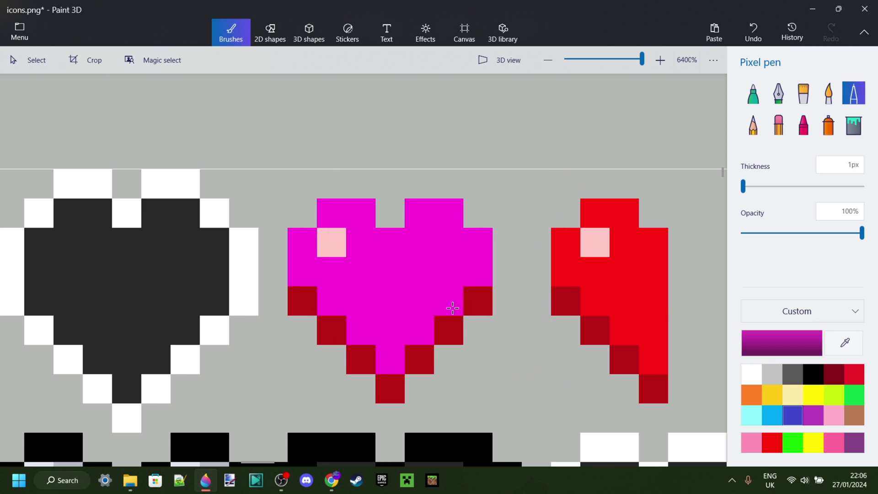
pyautogui.click(477, 302)
pyautogui.click(459, 322)
pyautogui.click(418, 359)
pyautogui.click(393, 386)
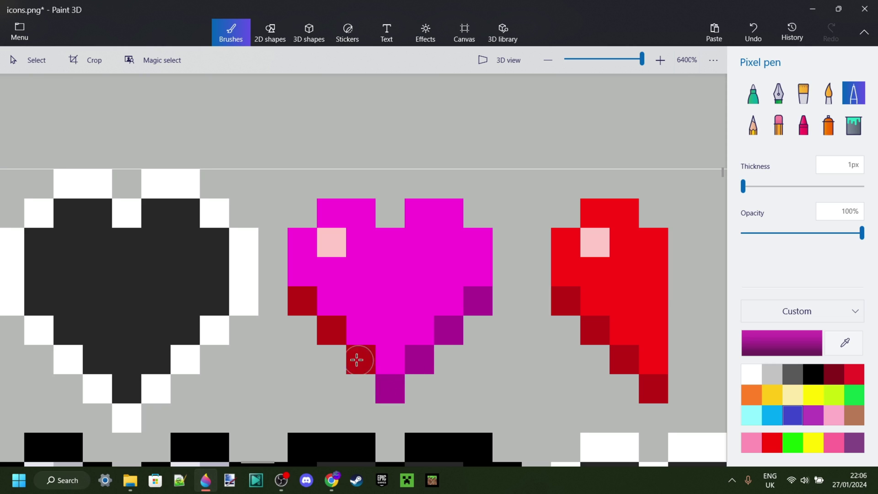
pyautogui.click(359, 357)
pyautogui.click(332, 334)
pyautogui.click(302, 301)
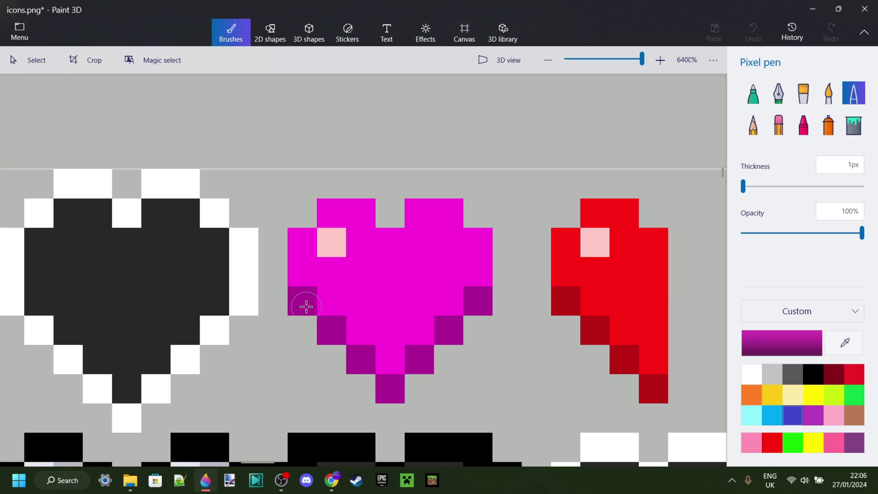
# - Repaint the heart's highlight pixel in a brighter light pink
pyautogui.click(749, 343)
pyautogui.moveTo(463, 208)
pyautogui.mouseDown()
pyautogui.moveTo(482, 180)
pyautogui.moveTo(386, 141)
pyautogui.mouseUp()
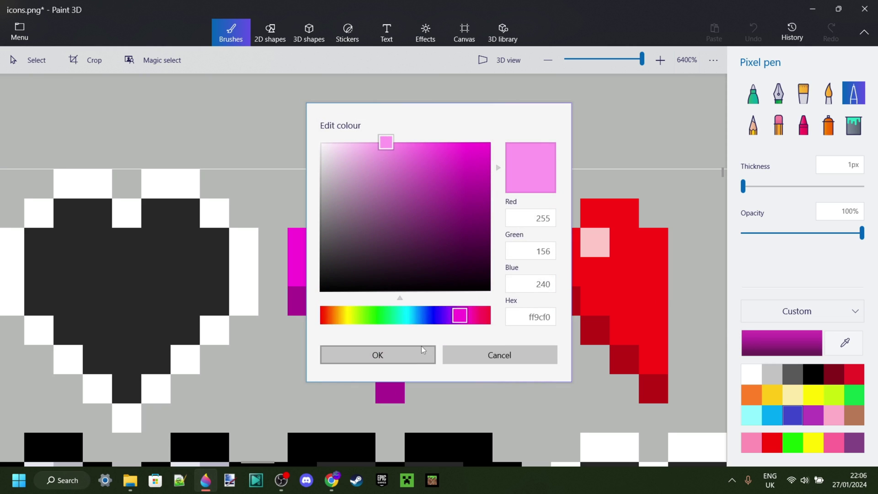
pyautogui.click(404, 354)
pyautogui.click(331, 242)
pyautogui.scroll(-2, 472, 269)
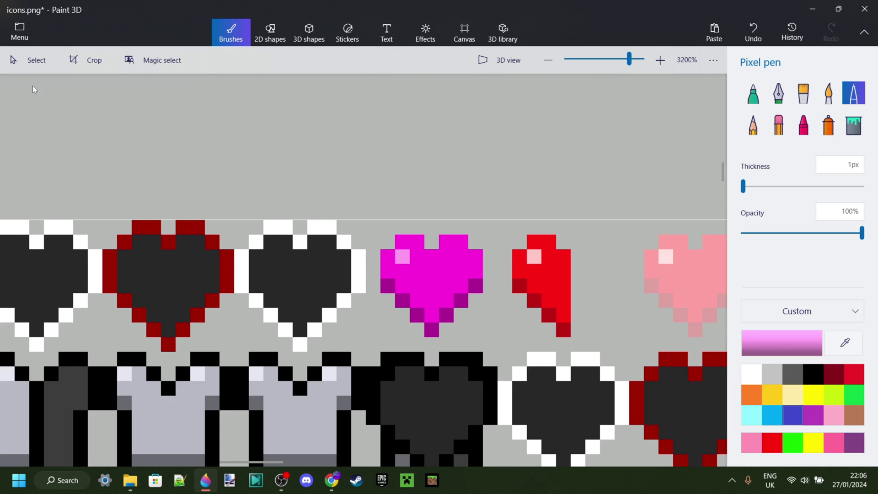
# - Copy the magenta heart's left half and paste it over the red half-heart
pyautogui.click(34, 59)
pyautogui.scroll(2, 457, 311)
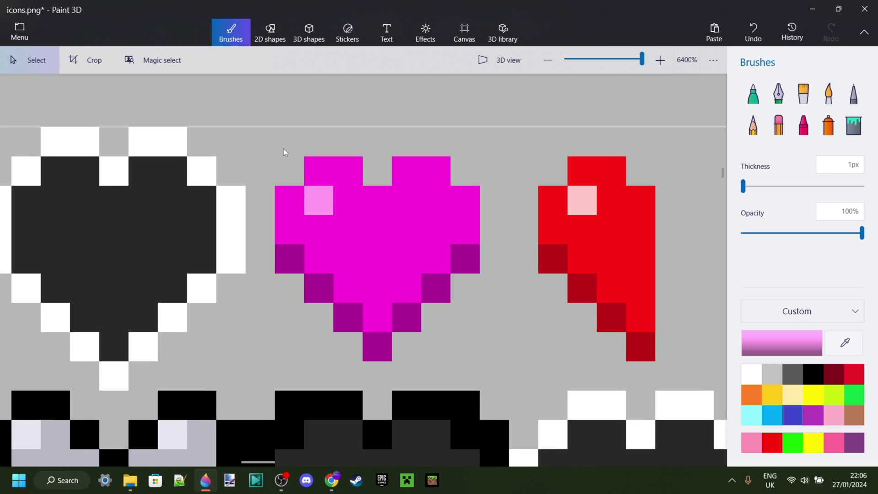
pyautogui.moveTo(284, 152); pyautogui.dragTo(391, 361)
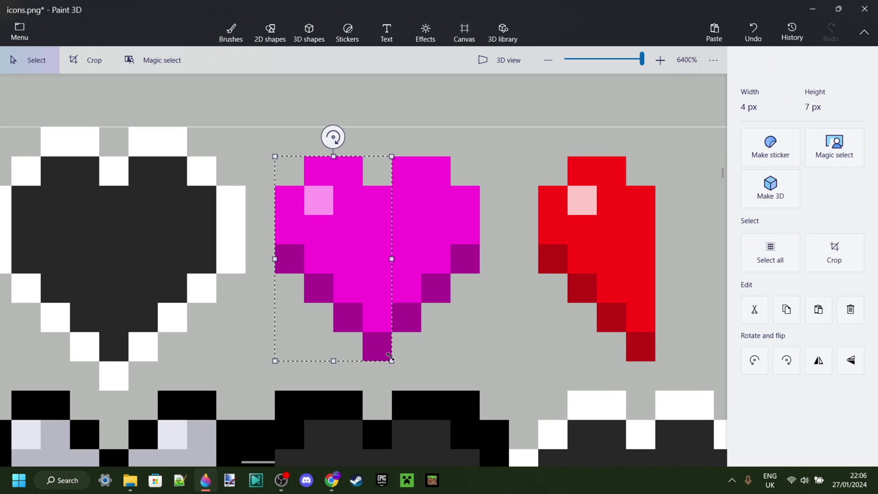
pyautogui.hotkey('ctrl', 'c')
pyautogui.hotkey('ctrl', 'v')
pyautogui.moveTo(347, 288); pyautogui.dragTo(611, 288)
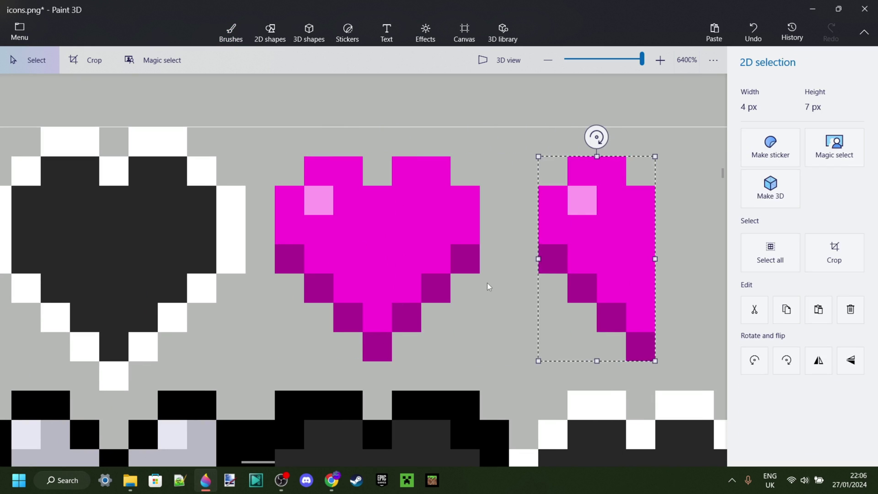
pyautogui.click(488, 287)
pyautogui.scroll(-6, 457, 278)
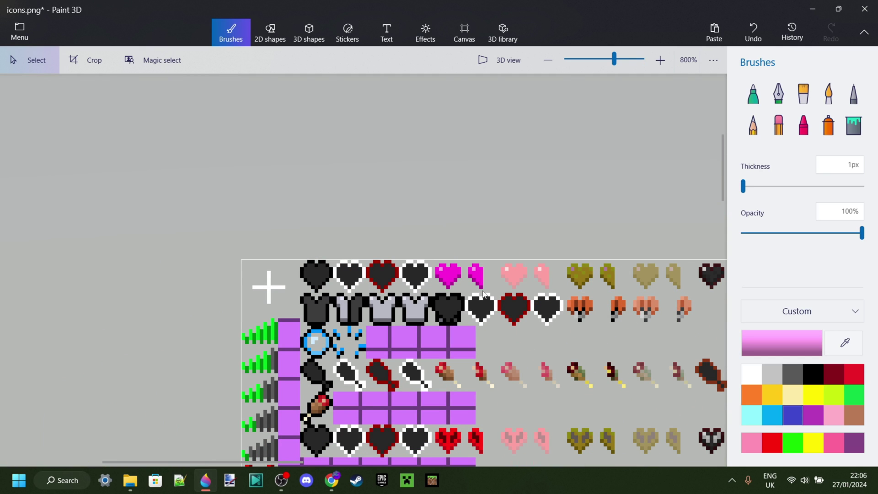
pyautogui.scroll(-2, 483, 293)
pyautogui.scroll(2, 348, 282)
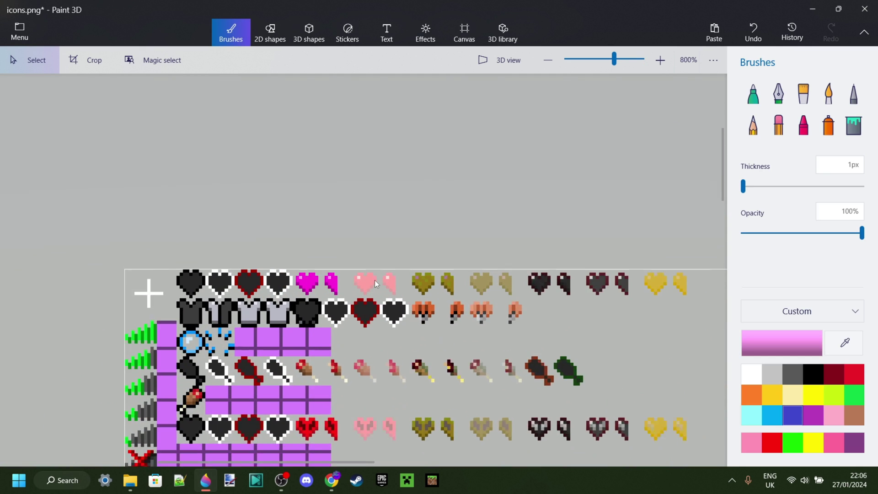
pyautogui.scroll(-2, 349, 280)
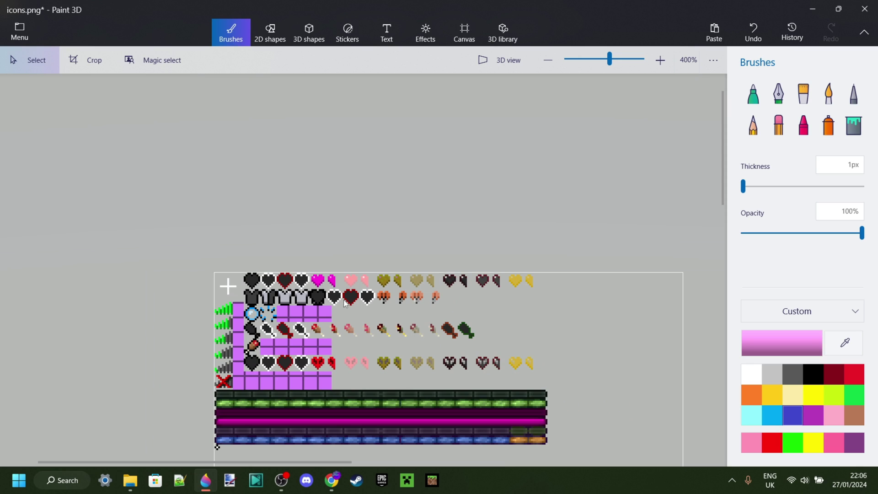
pyautogui.scroll(-1, 319, 341)
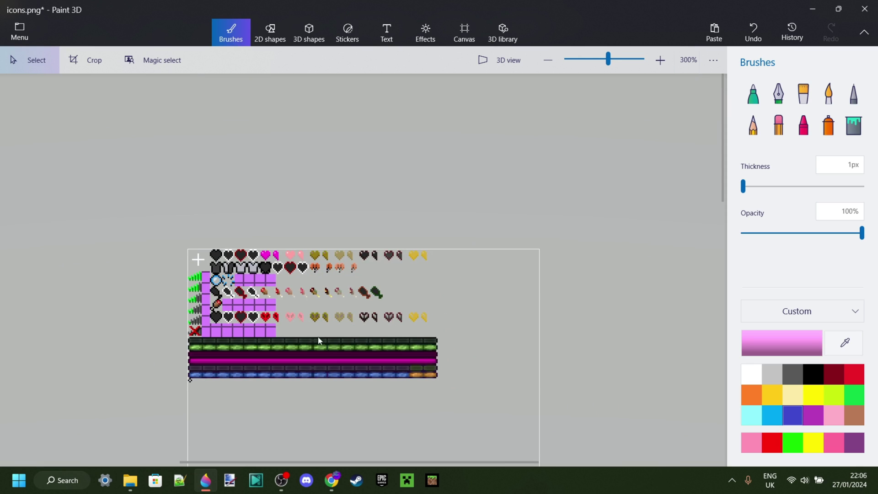
pyautogui.scroll(2, 173, 344)
# - Paint blue smiley eye and mouth pixels at the green bar's left end, redoing the mouth lower
pyautogui.scroll(2, 173, 344)
pyautogui.scroll(2, 280, 353)
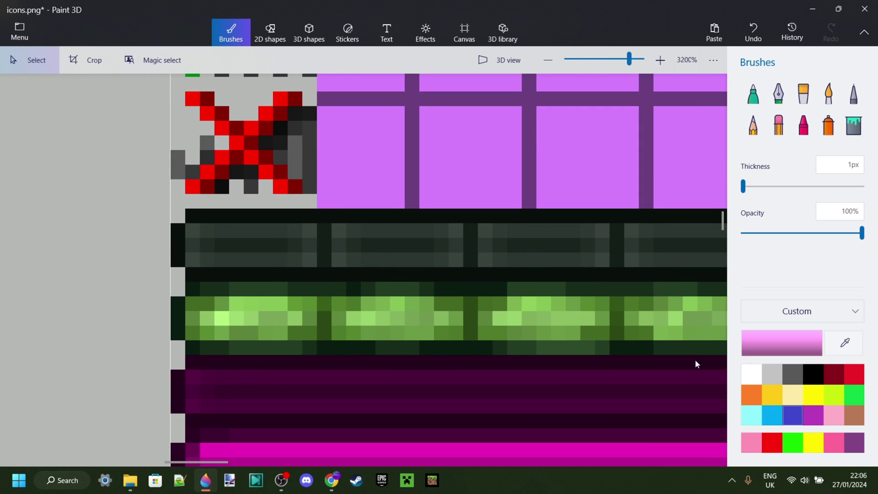
pyautogui.click(853, 94)
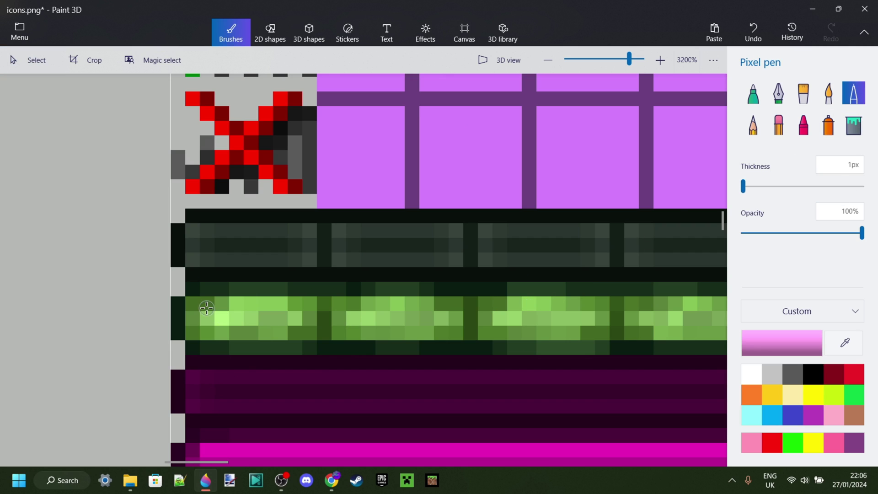
pyautogui.scroll(1, 206, 307)
pyautogui.click(792, 411)
pyautogui.click(247, 299)
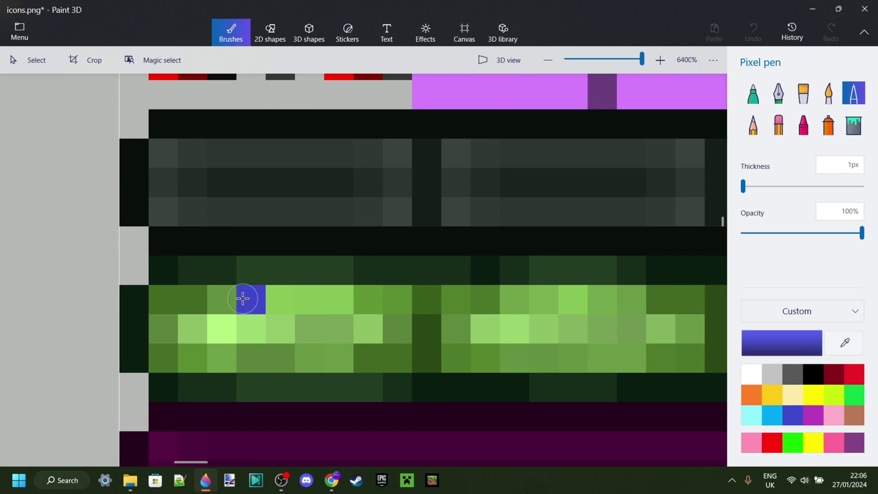
pyautogui.click(331, 301)
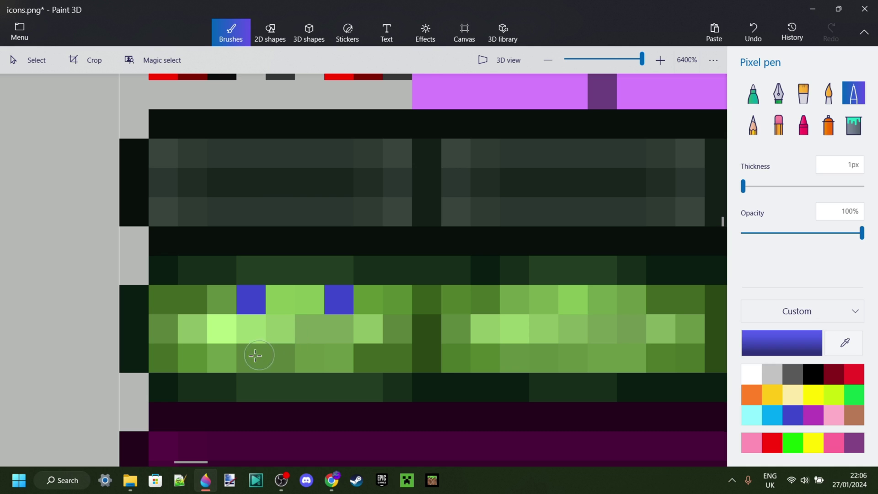
pyautogui.click(221, 329)
pyautogui.moveTo(251, 357); pyautogui.dragTo(337, 360)
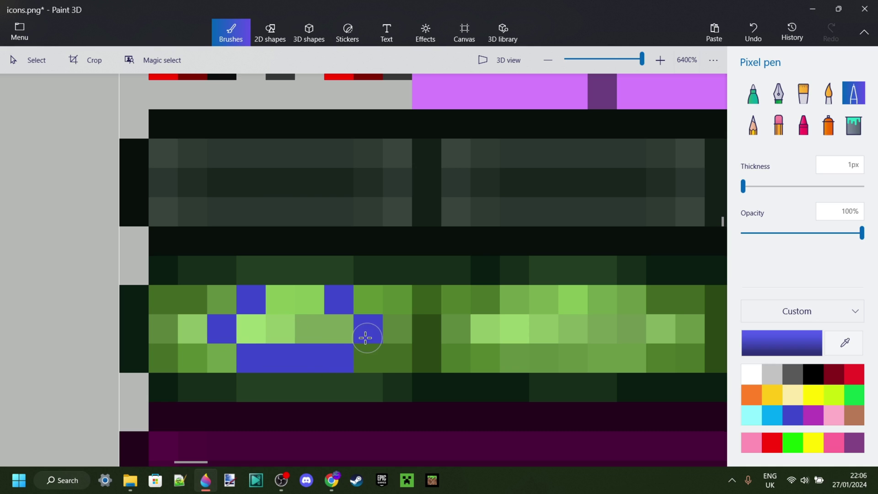
pyautogui.hotkey('ctrl', 'z')
pyautogui.hotkey('ctrl', 'z')
pyautogui.click(224, 356)
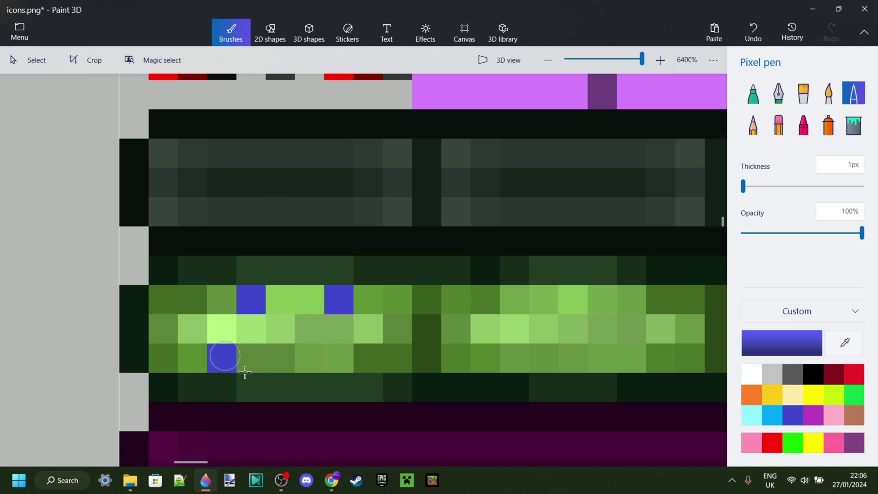
pyautogui.moveTo(249, 379); pyautogui.dragTo(343, 380)
pyautogui.click(369, 358)
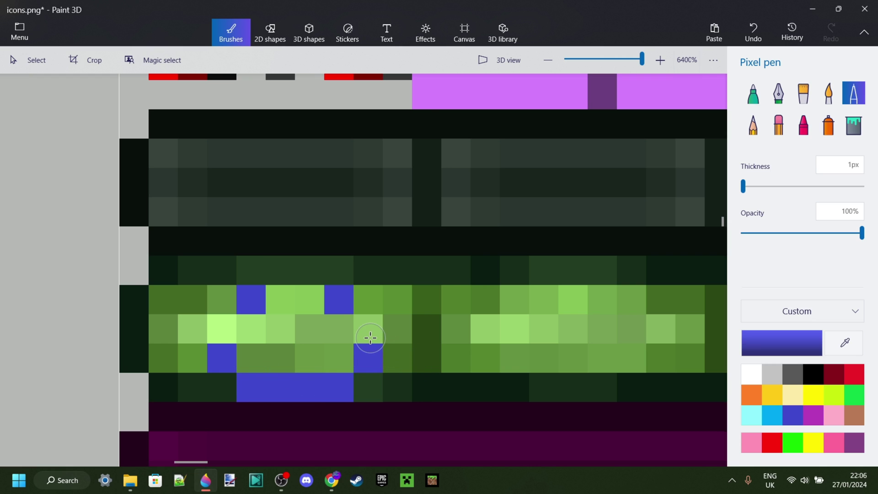
# - Repaint the smiley's eyes and mouth white
pyautogui.keyDown('ctrl'); pyautogui.scroll(-10, 370, 337); pyautogui.keyUp('ctrl')
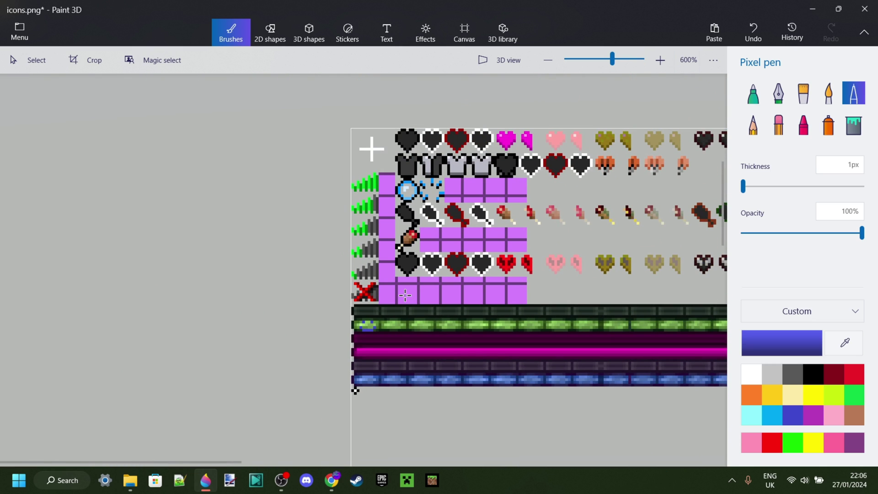
pyautogui.click(751, 373)
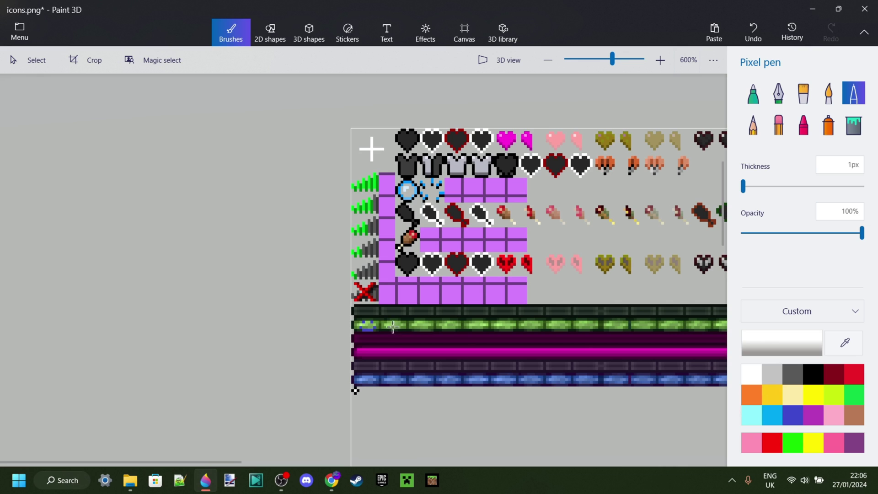
pyautogui.keyDown('ctrl'); pyautogui.scroll(10, 392, 327); pyautogui.keyUp('ctrl')
pyautogui.click(347, 323)
pyautogui.click(424, 317)
pyautogui.click(453, 376)
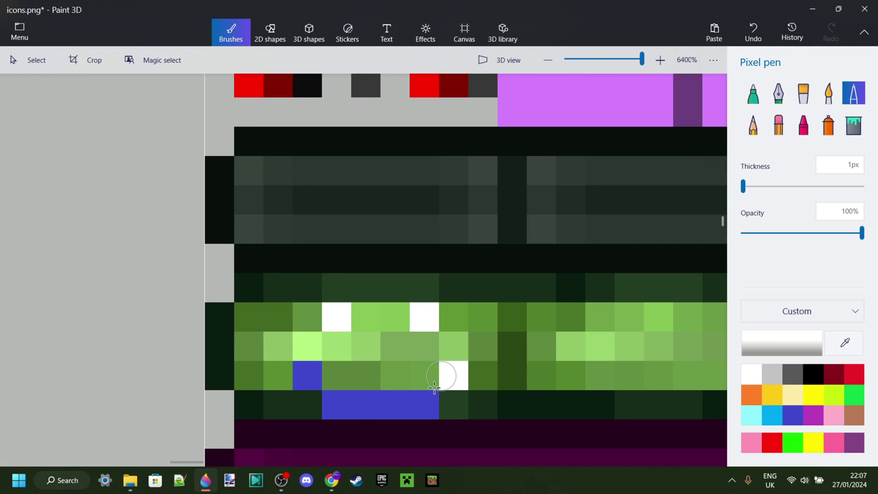
pyautogui.moveTo(425, 405)
pyautogui.mouseDown()
pyautogui.moveTo(338, 401)
pyautogui.moveTo(311, 377)
pyautogui.mouseUp()
pyautogui.scroll(-10, 311, 377)
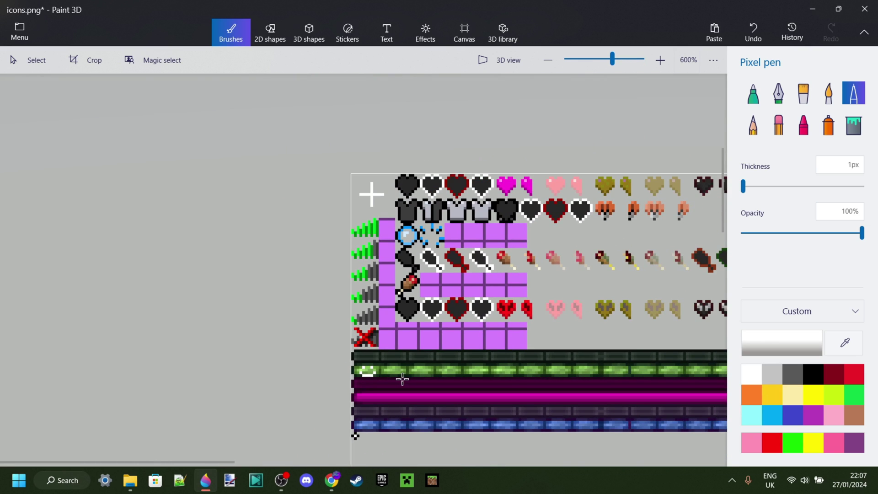
# - Zoom out, draw and undo a test white line, then show the 256 × 256 px canvas settings
pyautogui.scroll(-2, 444, 351)
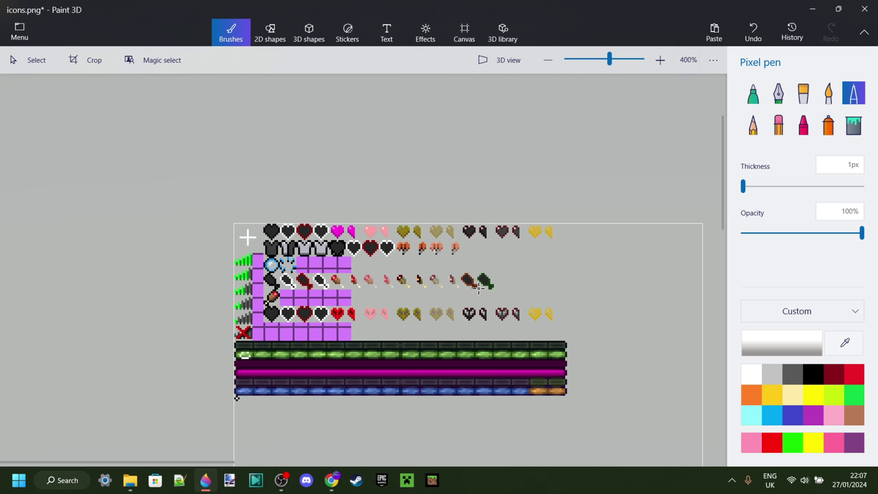
pyautogui.scroll(-1, 478, 287)
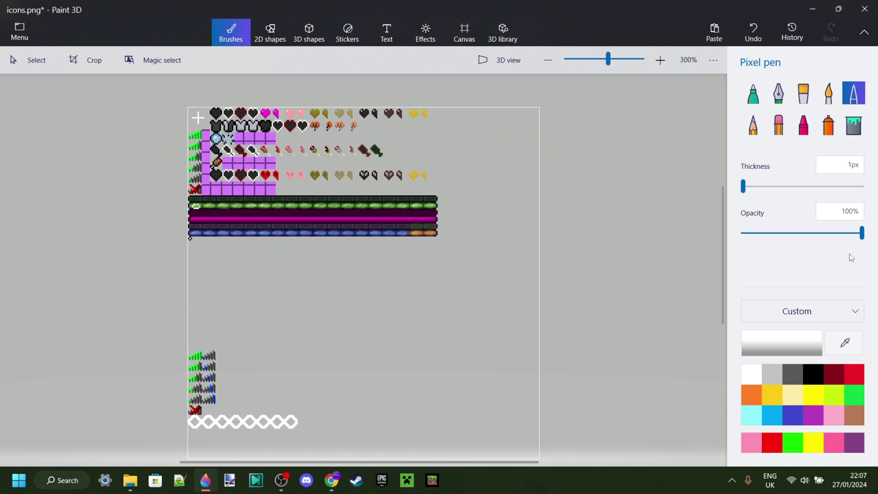
pyautogui.moveTo(488, 247); pyautogui.dragTo(405, 330)
pyautogui.hotkey('ctrl', 'z')
pyautogui.click(464, 33)
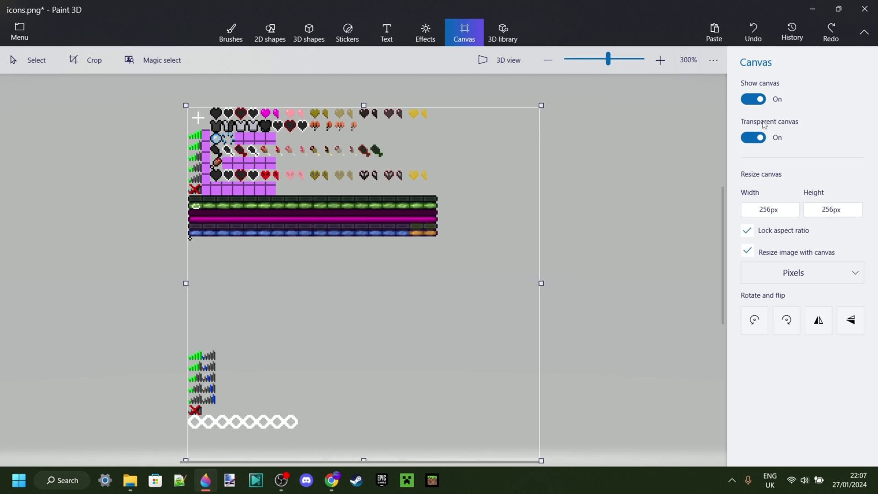
pyautogui.scroll(5, 207, 92)
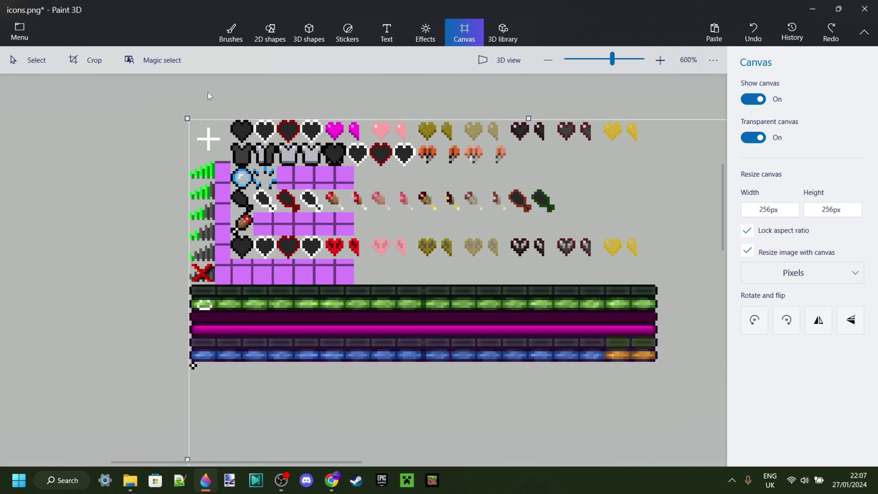
pyautogui.scroll(3, 383, 124)
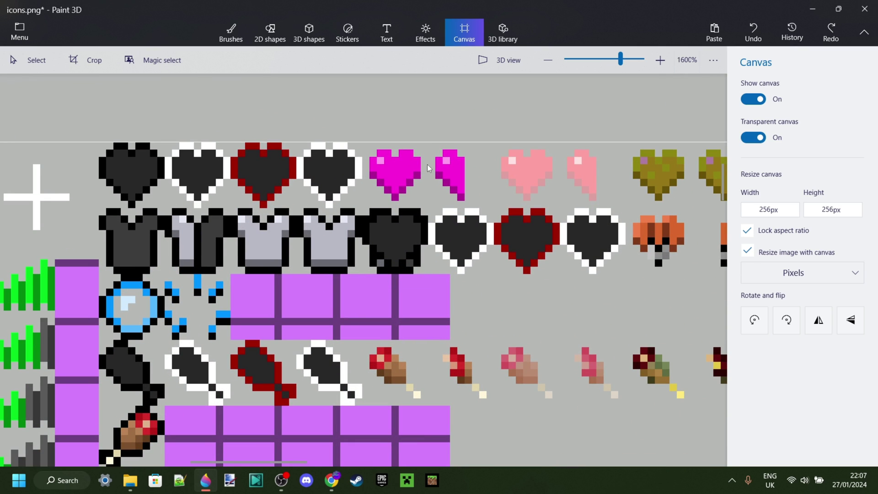
# - Paint white pixels along the magenta heart's top edge, then undo them
pyautogui.scroll(6, 427, 163)
pyautogui.click(216, 43)
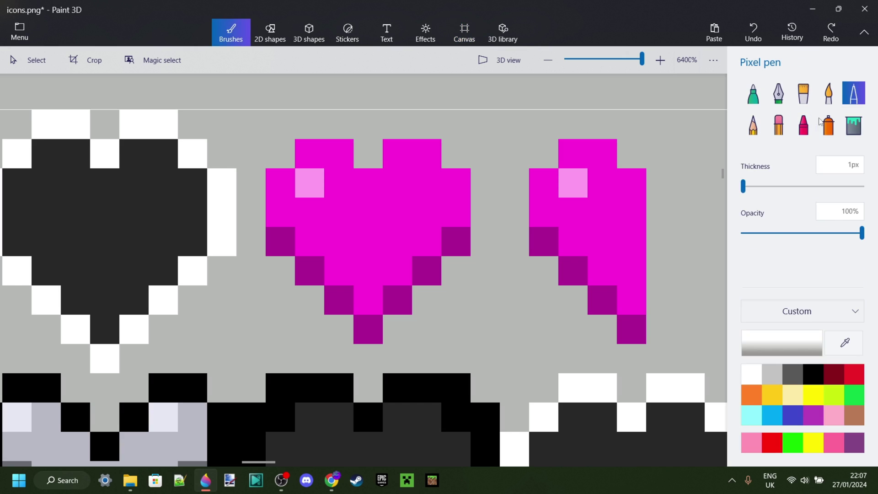
pyautogui.click(429, 155)
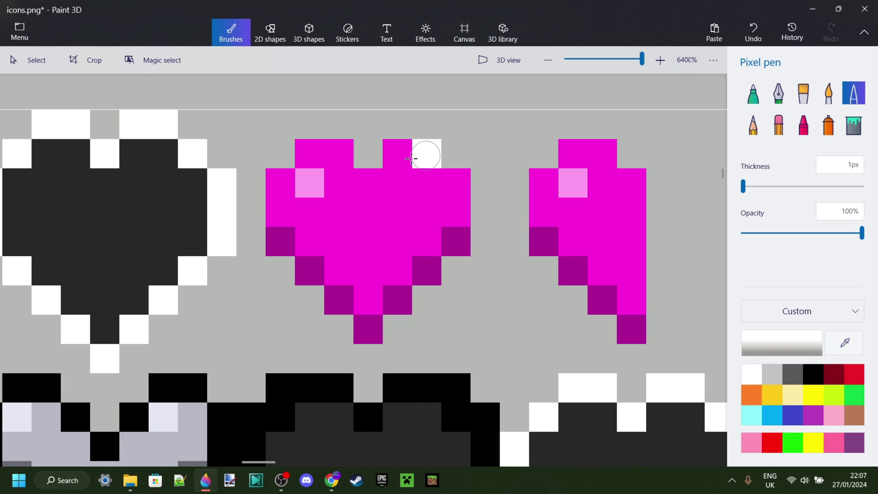
pyautogui.moveTo(410, 158)
pyautogui.mouseDown()
pyautogui.moveTo(403, 179)
pyautogui.moveTo(451, 182)
pyautogui.mouseUp()
pyautogui.hotkey('ctrl', 'z')
pyautogui.hotkey('ctrl', 'z')
pyautogui.hotkey('ctrl', 'z')
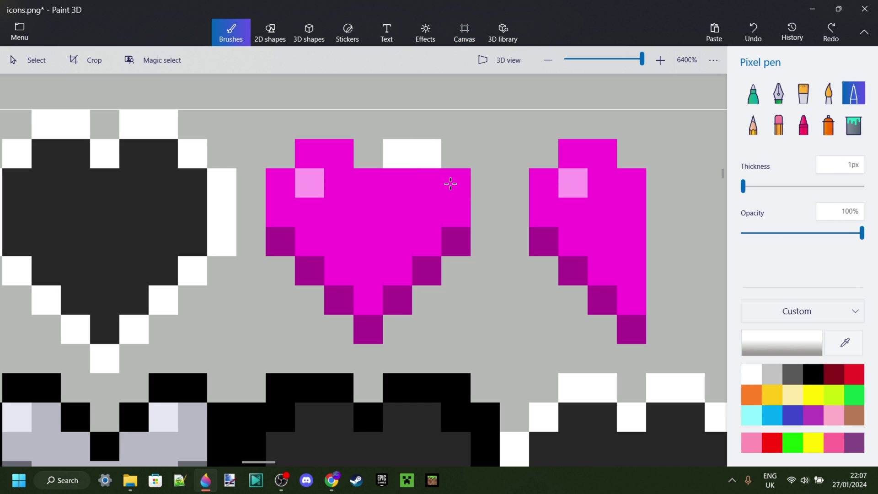
pyautogui.hotkey('ctrl', 'z')
pyautogui.hotkey('ctrl', 'z')
# - Resize the canvas to 512 × 512 px
pyautogui.click(464, 32)
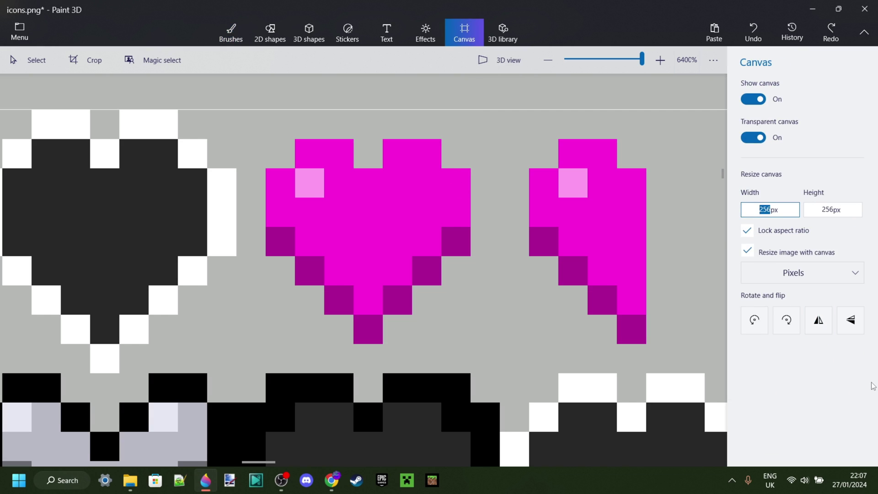
pyautogui.write('5123')
pyautogui.hotkey('ctrl', 'z')
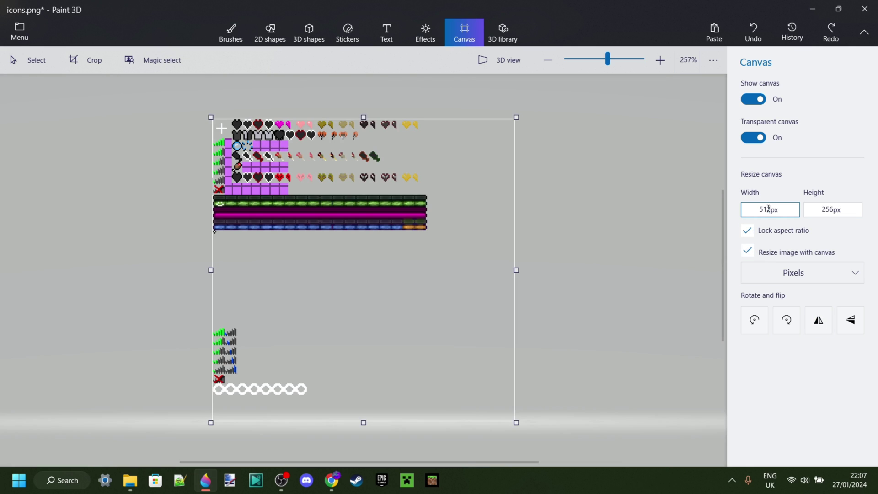
pyautogui.press('Return')
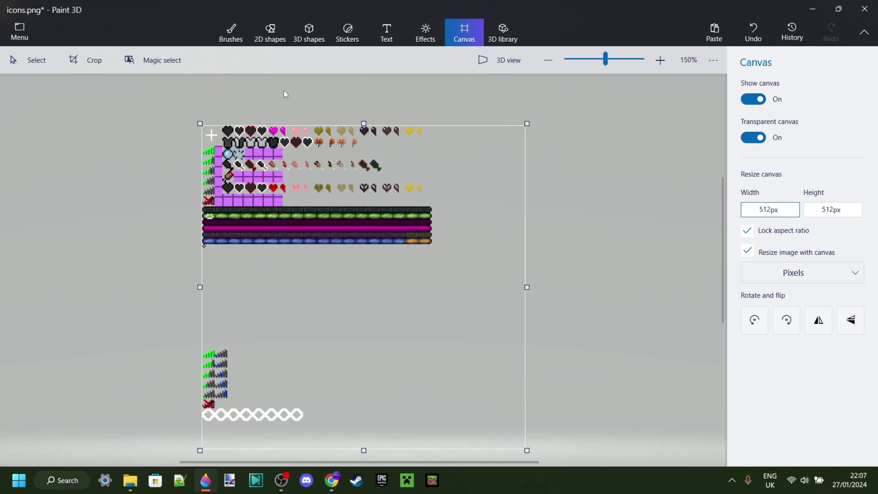
# - Outline the magenta heart in white, then undo the outline
pyautogui.scroll(10, 270, 121)
pyautogui.click(231, 32)
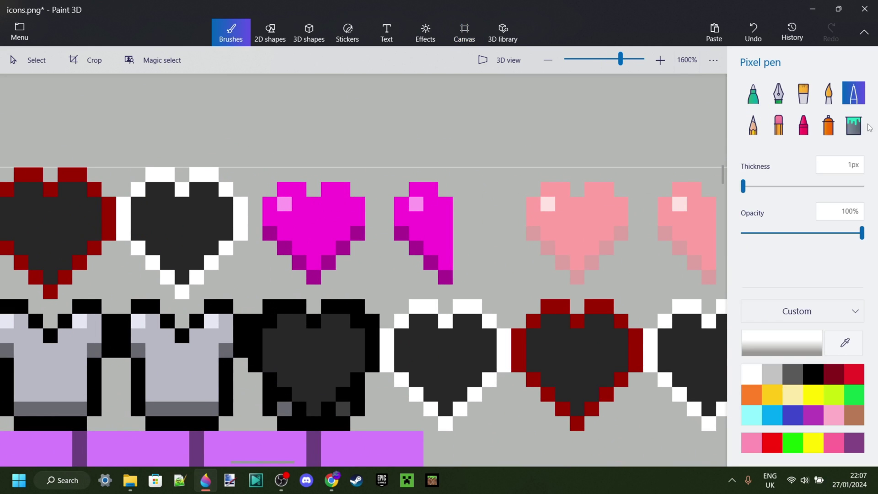
pyautogui.scroll(5, 355, 180)
pyautogui.moveTo(352, 199); pyautogui.dragTo(271, 198)
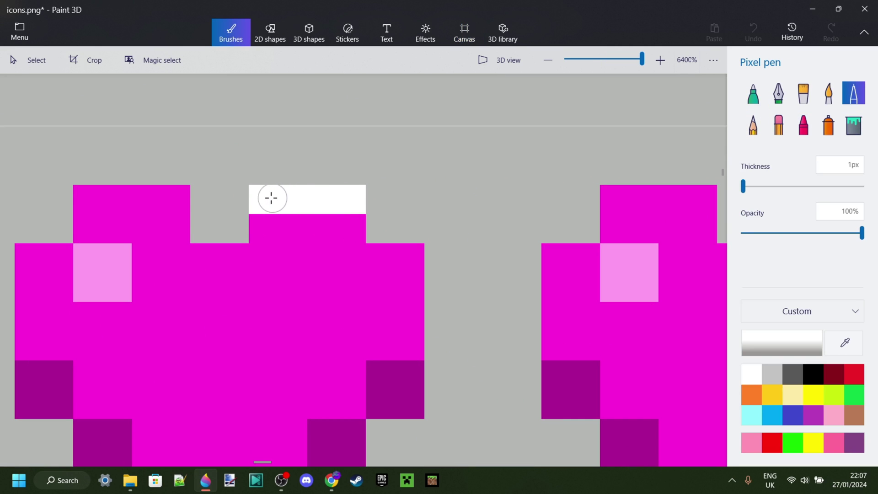
pyautogui.moveTo(351, 229)
pyautogui.mouseDown()
pyautogui.moveTo(383, 256)
pyautogui.moveTo(370, 251)
pyautogui.moveTo(407, 257)
pyautogui.moveTo(409, 343)
pyautogui.mouseUp()
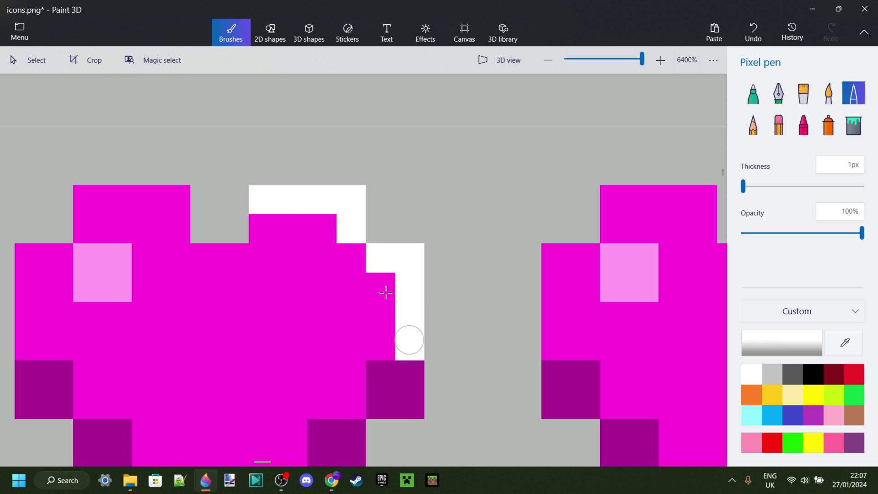
pyautogui.moveTo(189, 200); pyautogui.dragTo(77, 199)
pyautogui.scroll(-5, 398, 206)
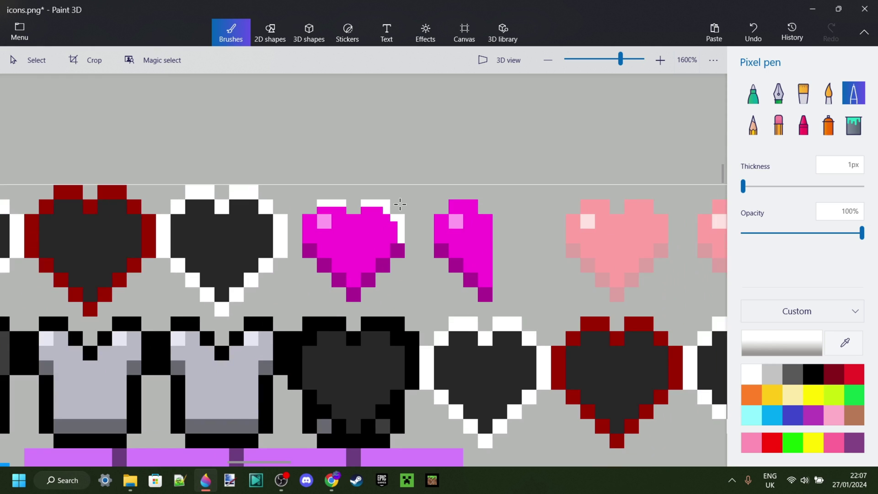
pyautogui.hotkey('ctrl', 'z')
pyautogui.hotkey('ctrl', 'z')
pyautogui.hotkey('ctrl', 'z')
pyautogui.hotkey('ctrl', 'z')
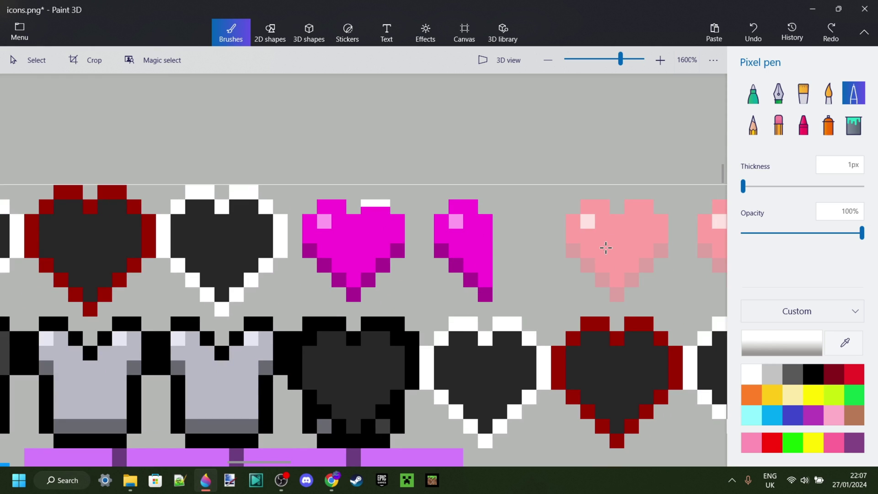
pyautogui.scroll(-8, 605, 247)
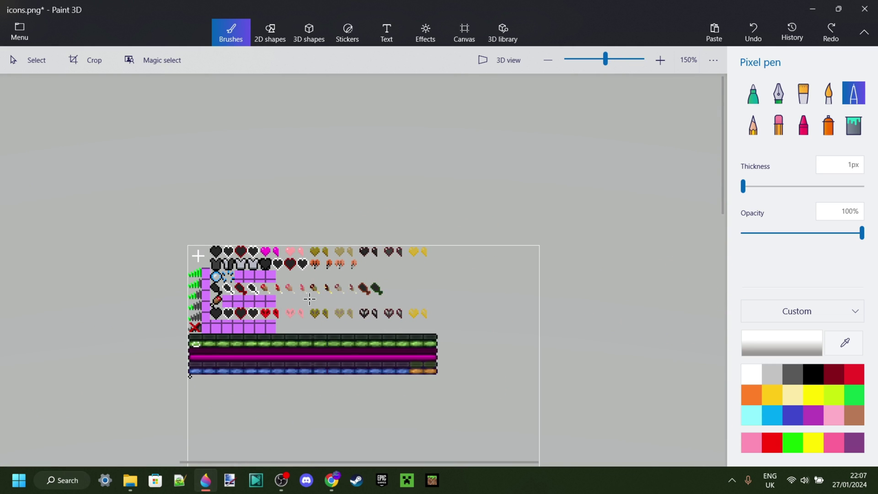
# - Set the canvas width back to 256 px and save icons.png
pyautogui.click(464, 33)
pyautogui.doubleClick(764, 209)
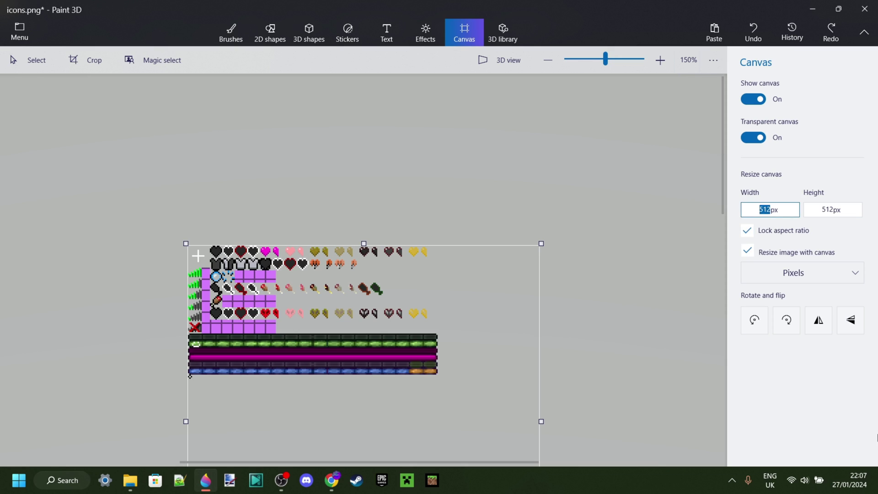
pyautogui.write('256')
pyautogui.press('Return')
pyautogui.scroll(3, 363, 211)
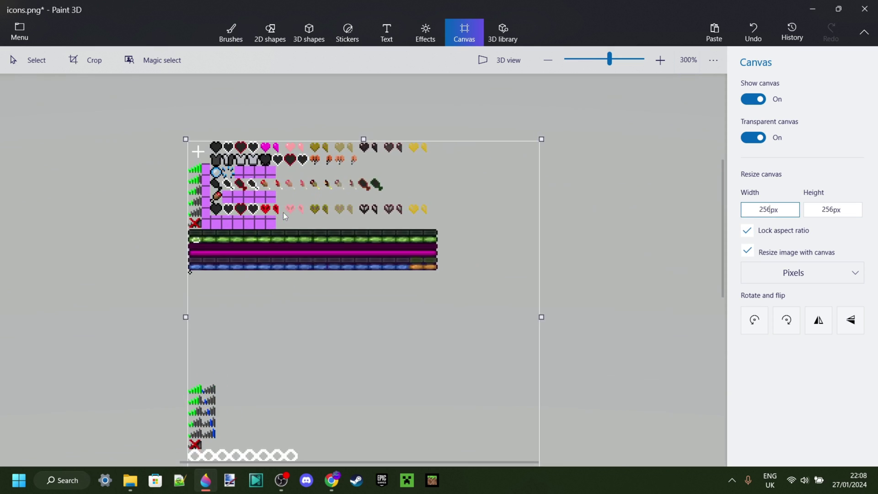
pyautogui.scroll(3, 234, 161)
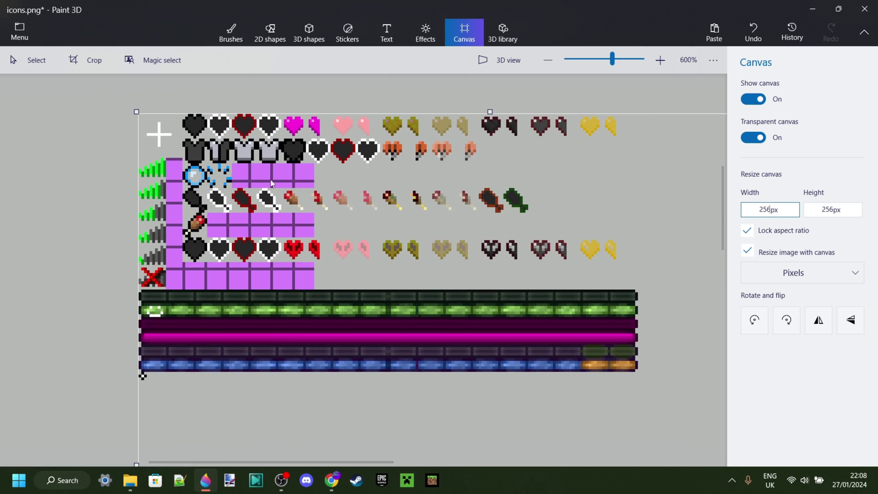
pyautogui.hotkey('ctrl', 's')
# - Keep icons.png under its original name in the gui textures folder
pyautogui.click(19, 32)
pyautogui.click(69, 147)
pyautogui.hotkey('alt', 'Tab')
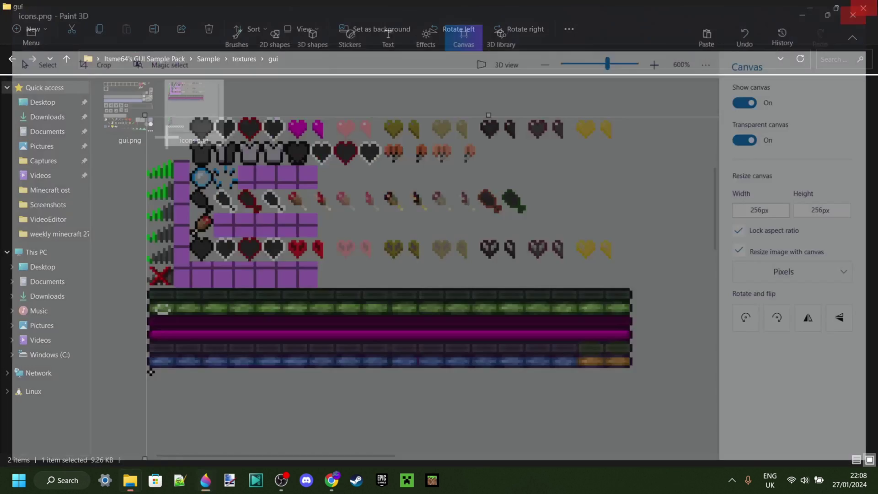
pyautogui.rightClick(191, 117)
pyautogui.click(251, 126)
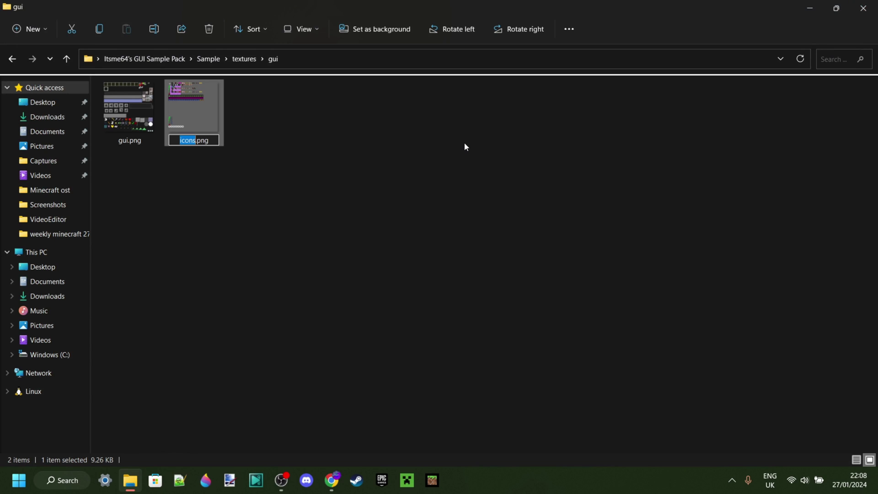
pyautogui.write('(icons')
pyautogui.press('Return')
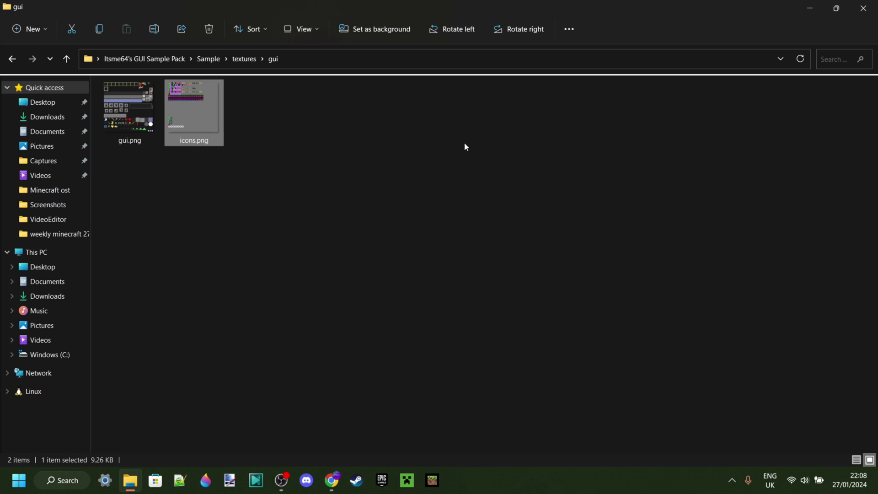
# - Open gui.png from the gui folder with Paint 3D
pyautogui.click(448, 144)
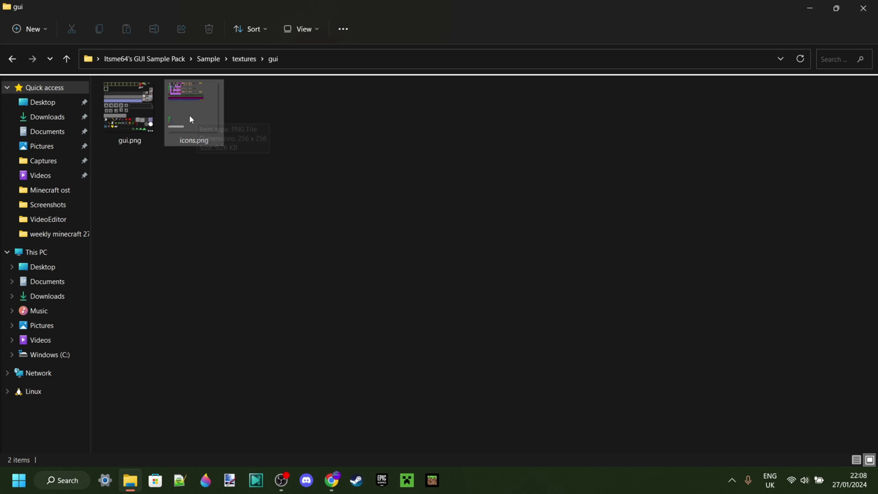
pyautogui.rightClick(132, 106)
pyautogui.moveTo(242, 161)
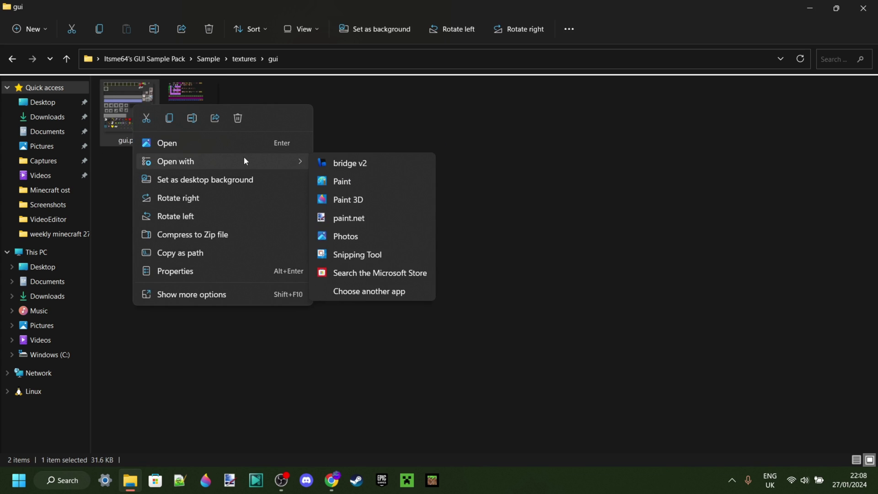
pyautogui.click(357, 199)
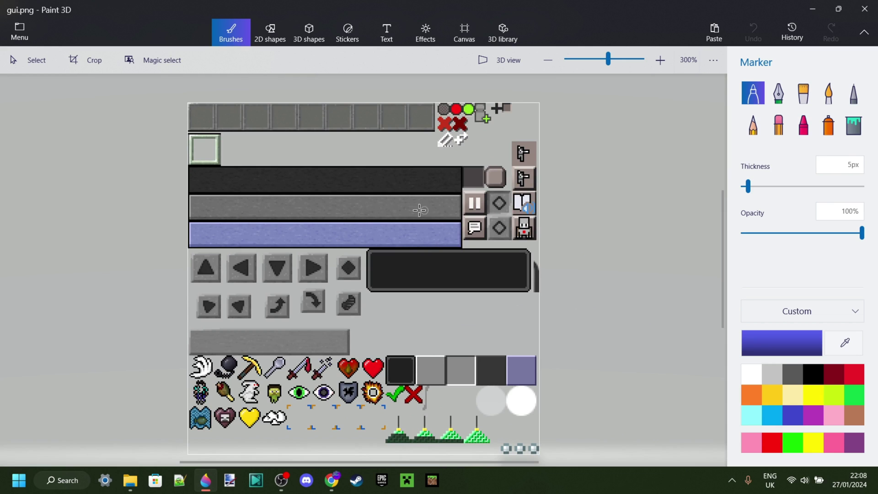
pyautogui.scroll(3, 263, 198)
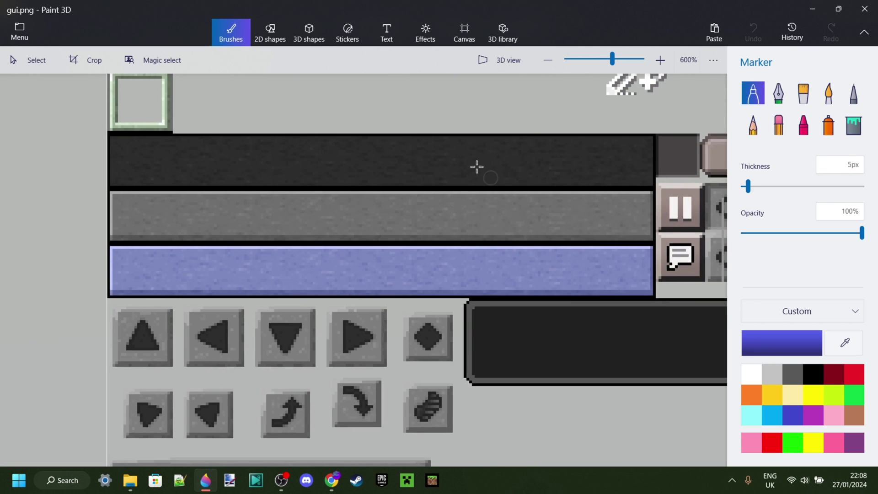
pyautogui.scroll(-5, 475, 166)
pyautogui.scroll(5, 237, 110)
pyautogui.scroll(1, 100, 144)
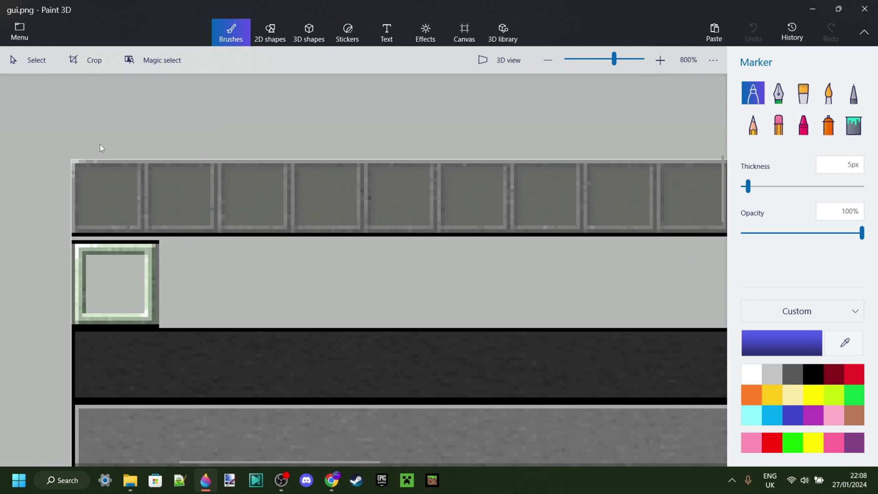
pyautogui.scroll(-3, 233, 201)
pyautogui.scroll(4, 528, 164)
pyautogui.scroll(-5, 528, 164)
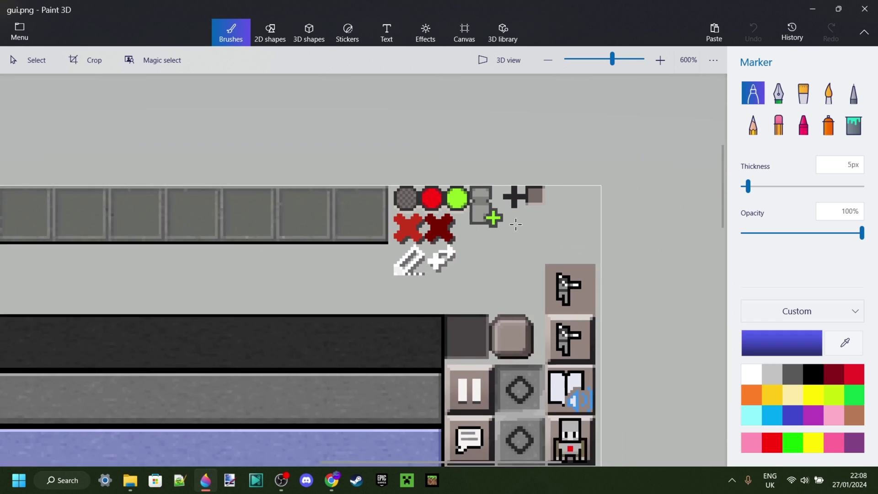
pyautogui.scroll(1, 371, 287)
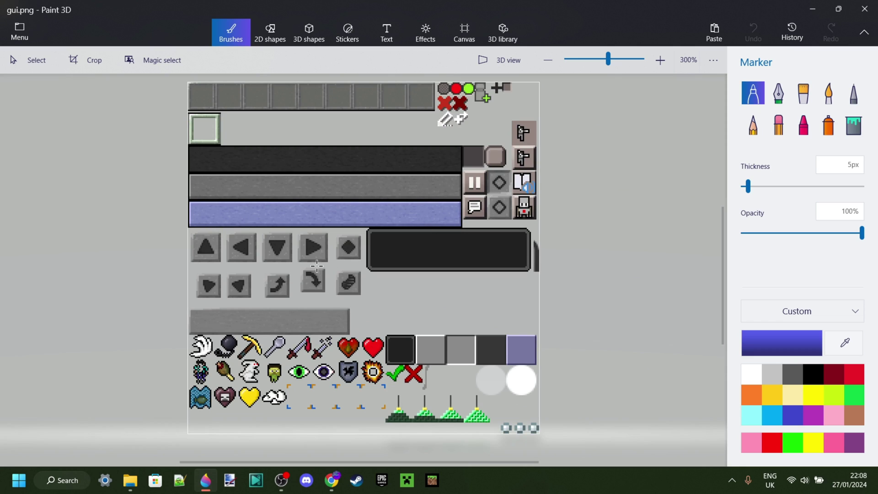
pyautogui.scroll(3, 276, 413)
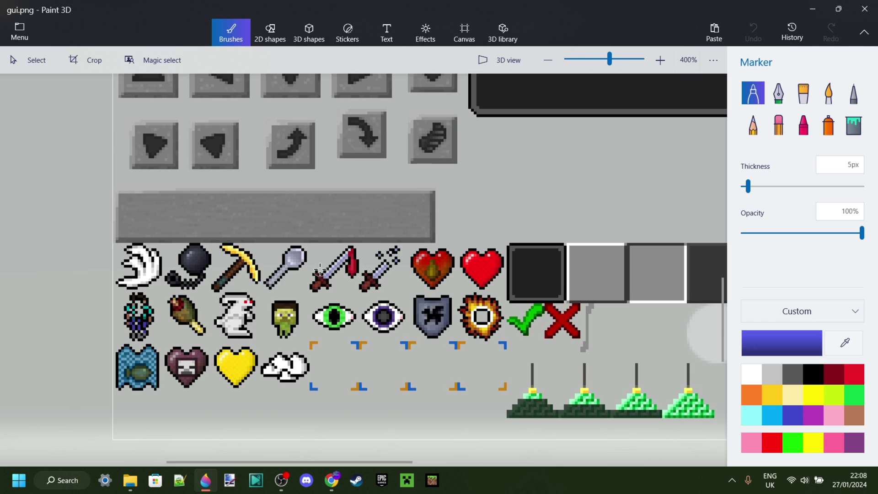
pyautogui.scroll(-2, 319, 271)
pyautogui.scroll(1, 503, 291)
pyautogui.scroll(1, 532, 274)
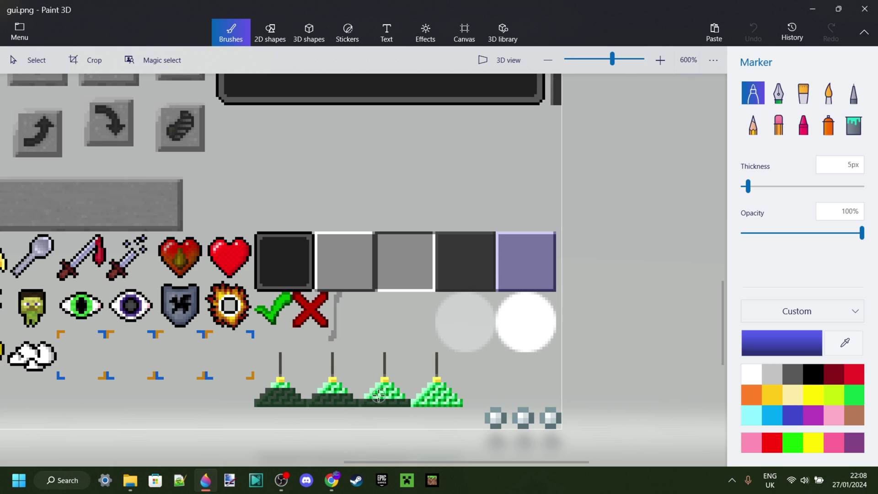
pyautogui.scroll(-2, 424, 379)
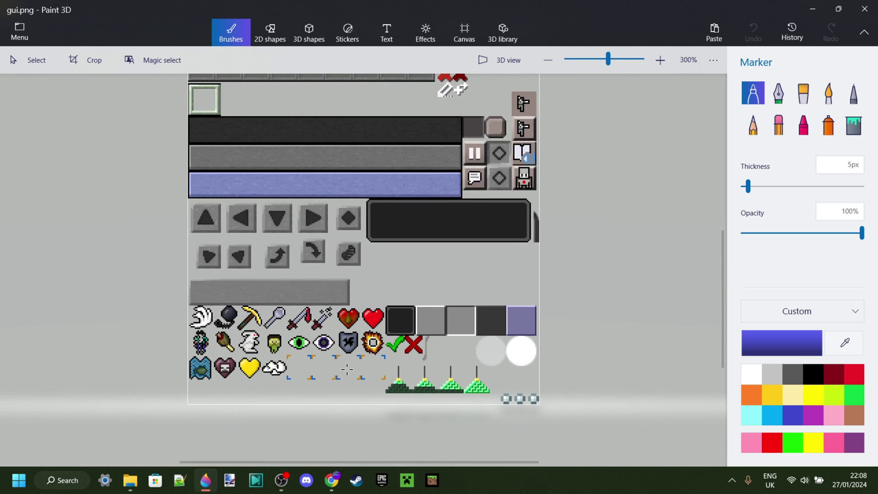
pyautogui.scroll(-1, 347, 369)
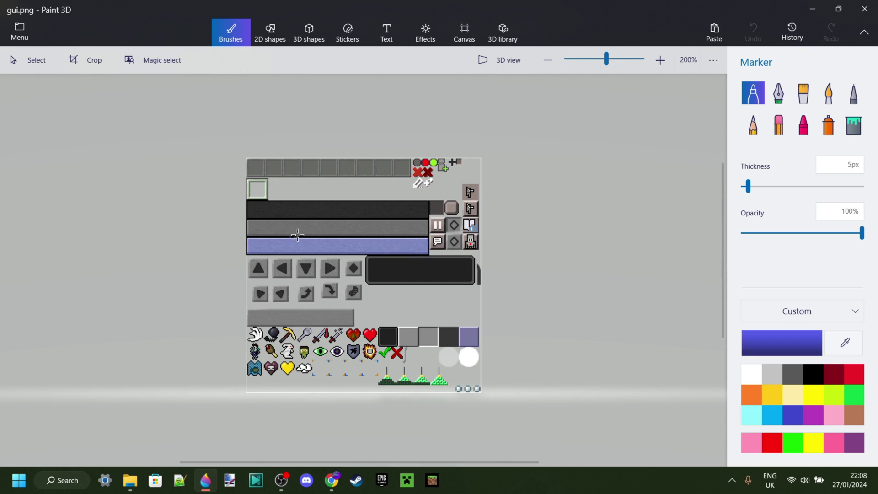
pyautogui.scroll(3, 123, 172)
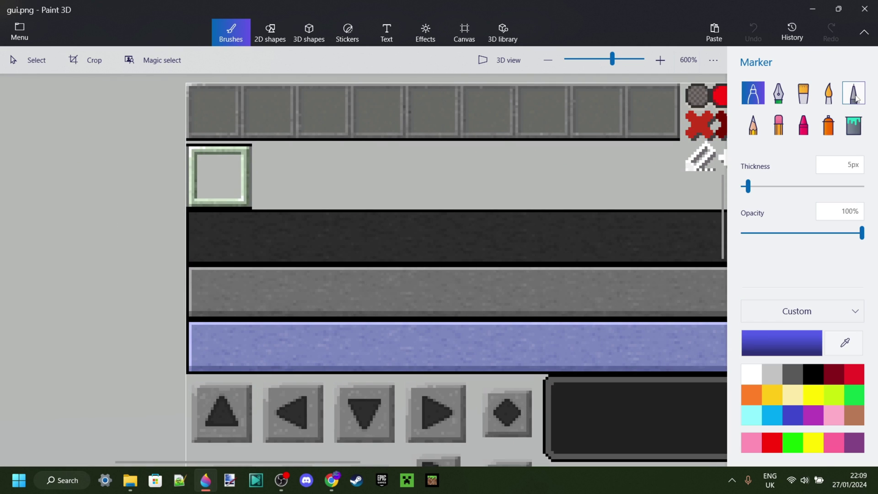
# - Set the drawing colour to a wood brown (865320)
pyautogui.click(782, 343)
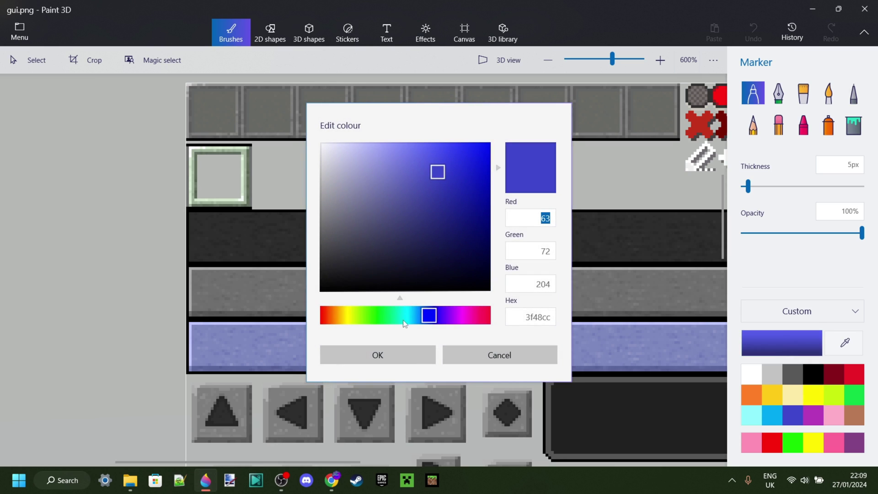
pyautogui.moveTo(423, 315)
pyautogui.mouseDown()
pyautogui.moveTo(331, 315)
pyautogui.moveTo(341, 315)
pyautogui.mouseUp()
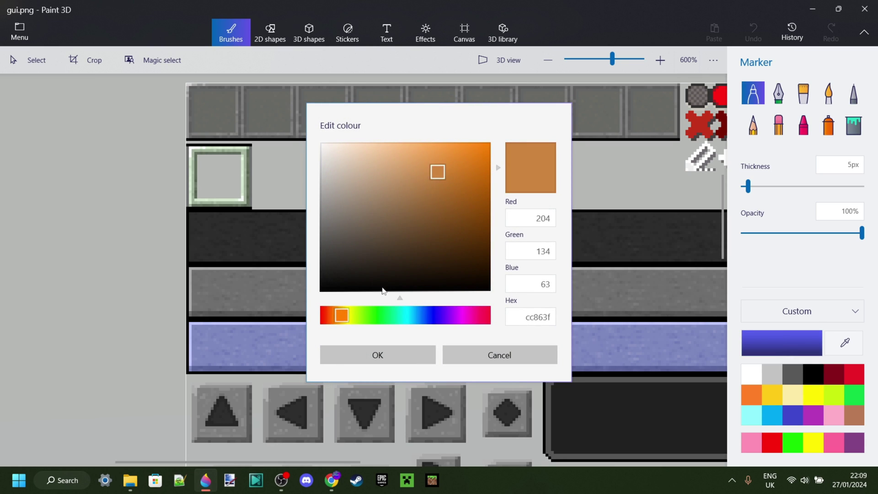
pyautogui.click(460, 227)
pyautogui.moveTo(460, 227)
pyautogui.mouseDown()
pyautogui.moveTo(447, 229)
pyautogui.moveTo(466, 218)
pyautogui.moveTo(448, 211)
pyautogui.mouseUp()
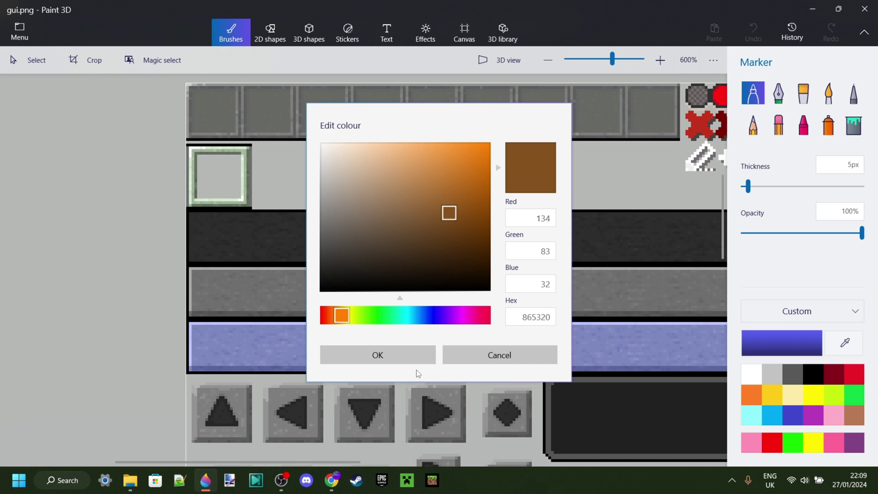
pyautogui.click(425, 363)
# - Draw a brown tree trunk on the grey bar with the 1px Pixel pen
pyautogui.scroll(10, 459, 311)
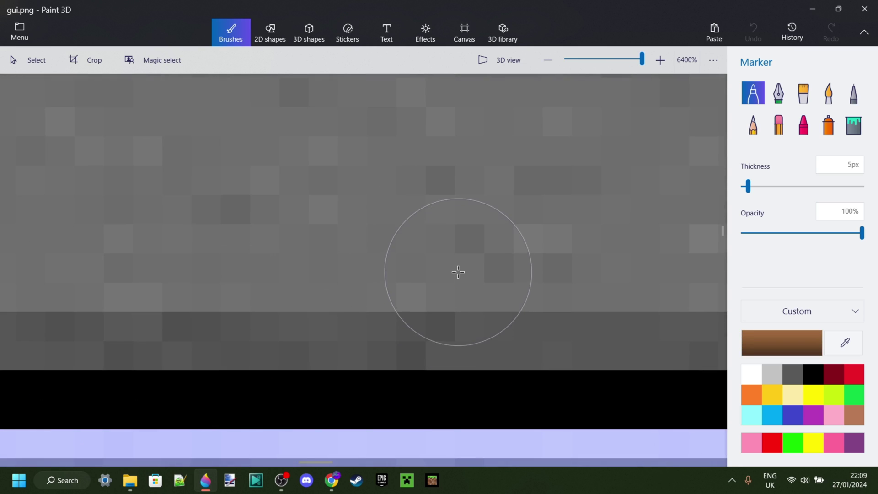
pyautogui.click(853, 93)
pyautogui.moveTo(537, 134); pyautogui.dragTo(536, 318)
pyautogui.hotkey('ctrl', 'z')
pyautogui.moveTo(536, 191); pyautogui.dragTo(536, 317)
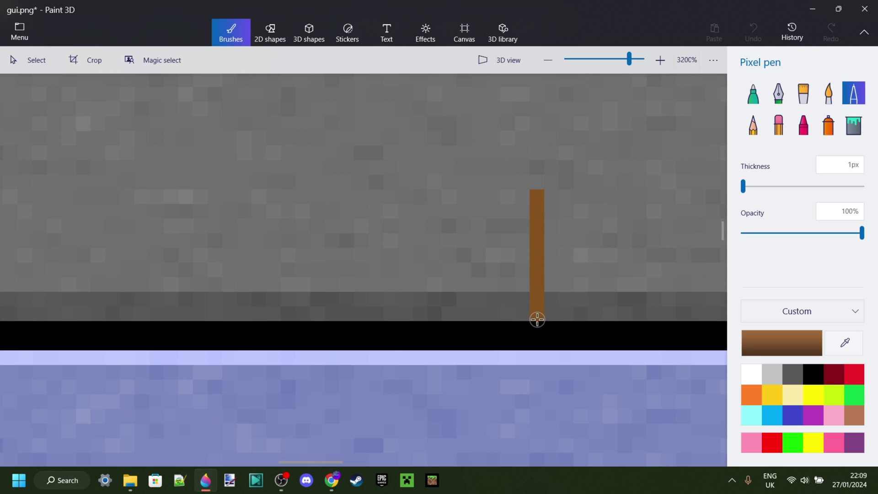
# - Draw a green crown around the top of the trunk
pyautogui.click(854, 394)
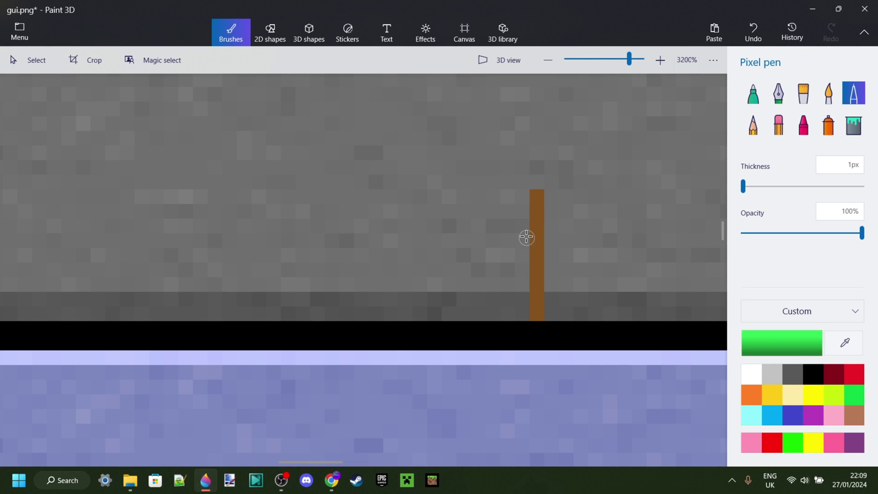
pyautogui.moveTo(526, 235)
pyautogui.mouseDown()
pyautogui.moveTo(555, 152)
pyautogui.moveTo(540, 231)
pyautogui.mouseUp()
pyautogui.scroll(-8, 539, 232)
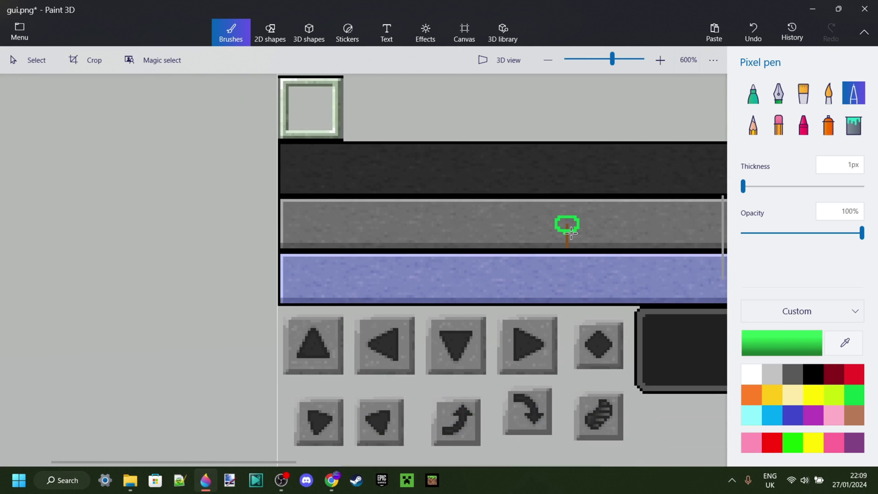
pyautogui.scroll(3, 304, 230)
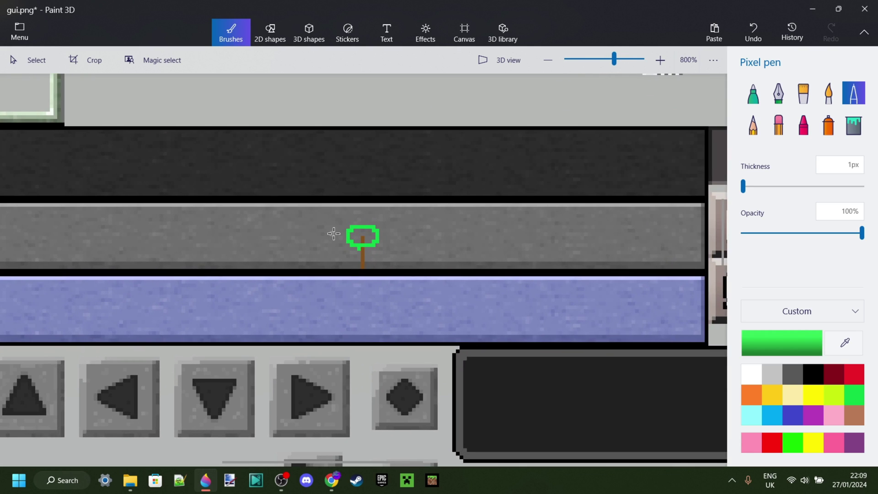
pyautogui.scroll(-3, 334, 234)
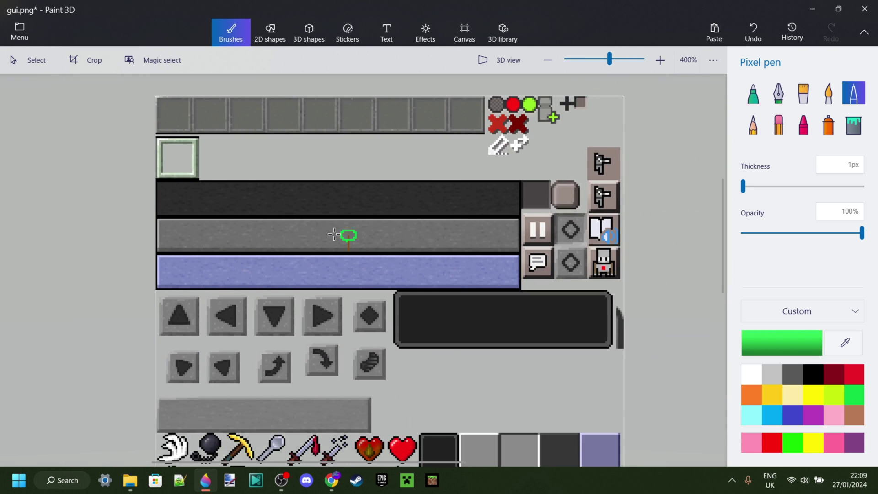
pyautogui.scroll(4, 333, 234)
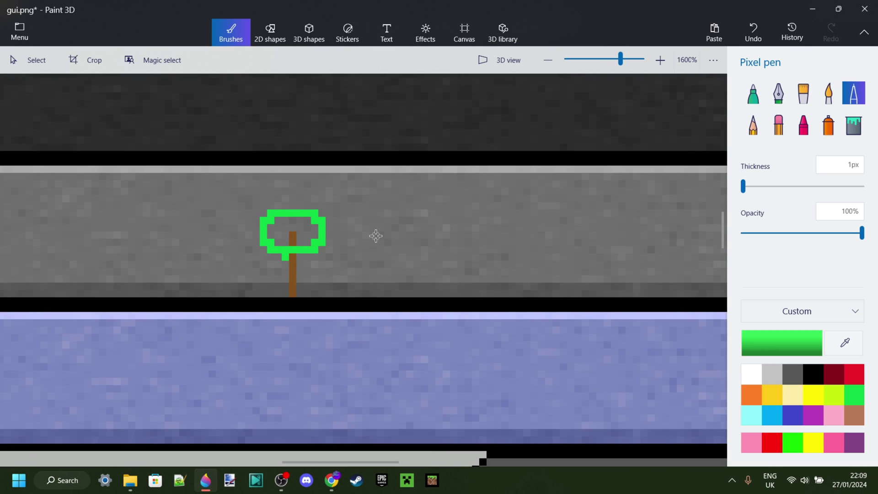
pyautogui.scroll(-3, 376, 236)
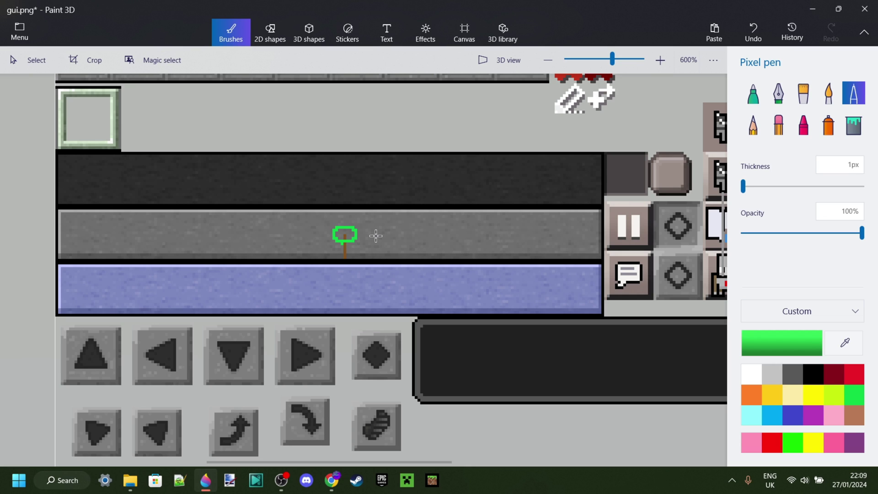
pyautogui.scroll(2, 364, 224)
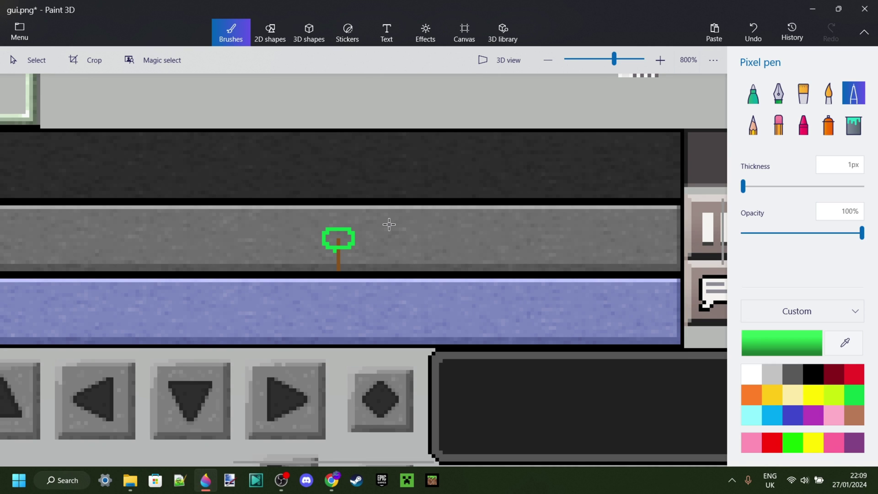
pyautogui.scroll(6, 389, 224)
pyautogui.scroll(-2, 326, 239)
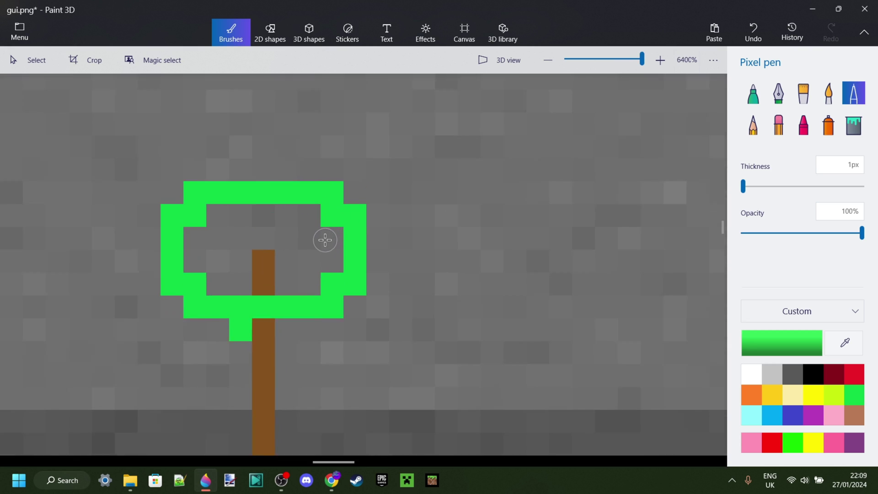
pyautogui.scroll(-4, 322, 240)
pyautogui.scroll(4, 306, 224)
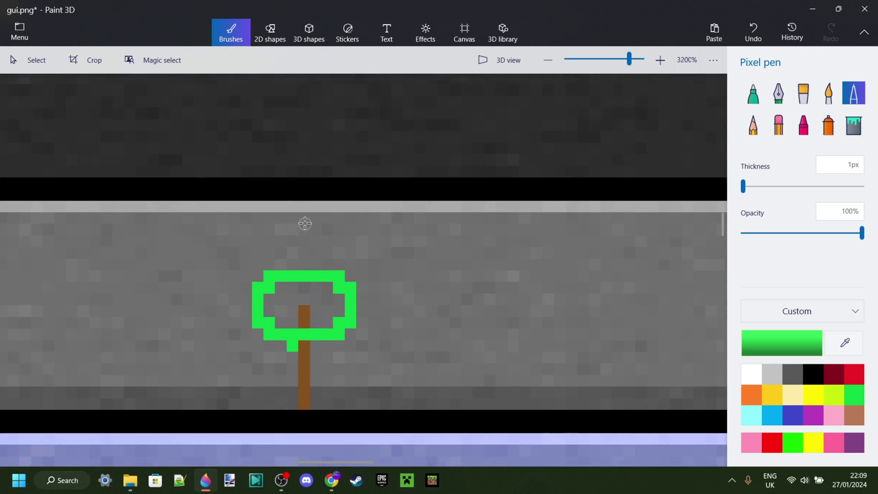
pyautogui.scroll(-4, 292, 375)
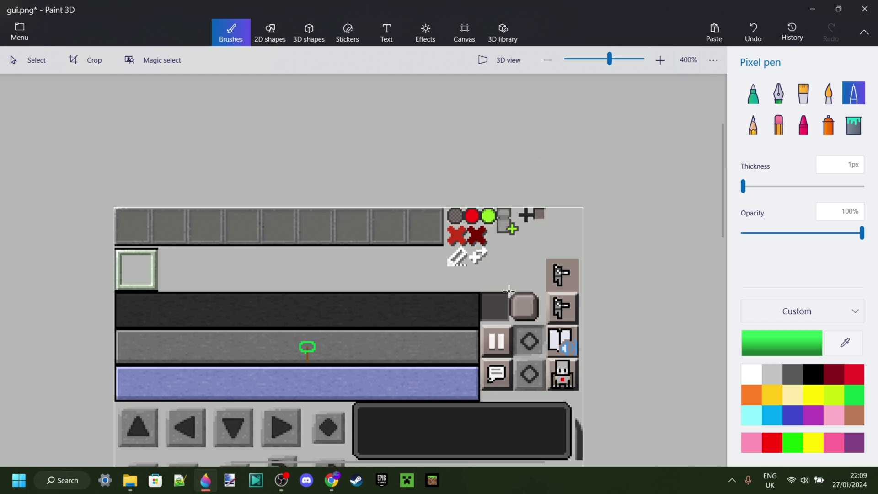
# - Undo the tree drawing on gui.png's grey bar
pyautogui.hotkey('ctrl', 'z')
pyautogui.hotkey('ctrl', 'z')
pyautogui.scroll(8, 108, 209)
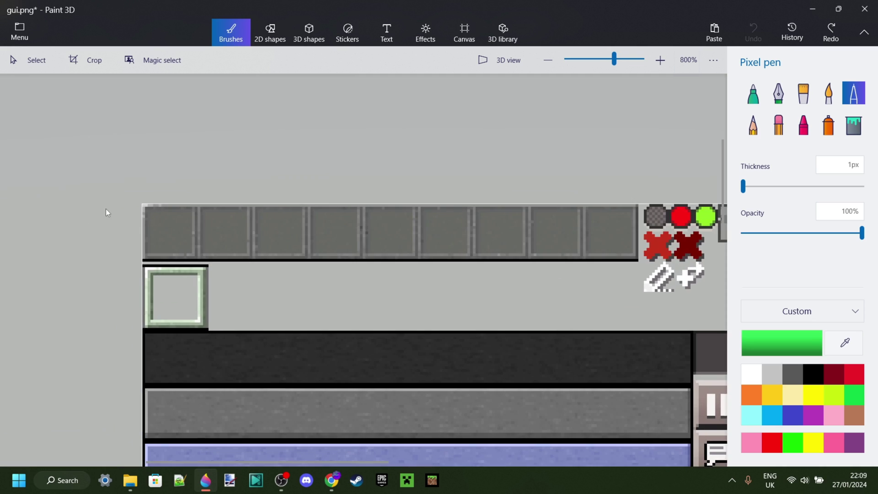
pyautogui.scroll(2, 366, 296)
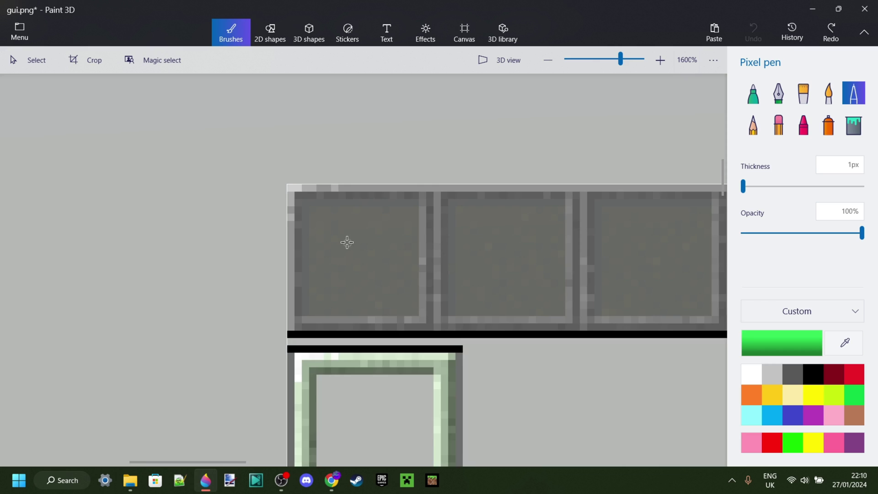
pyautogui.scroll(2, 334, 227)
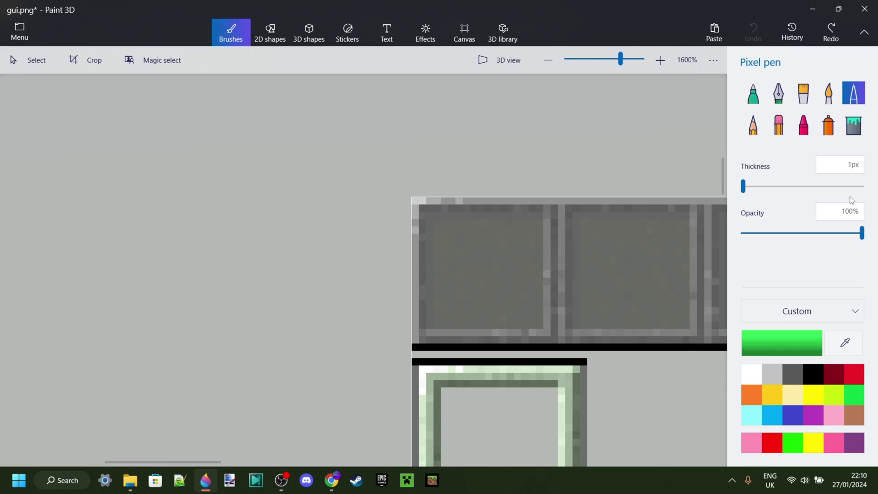
pyautogui.scroll(-6, 472, 298)
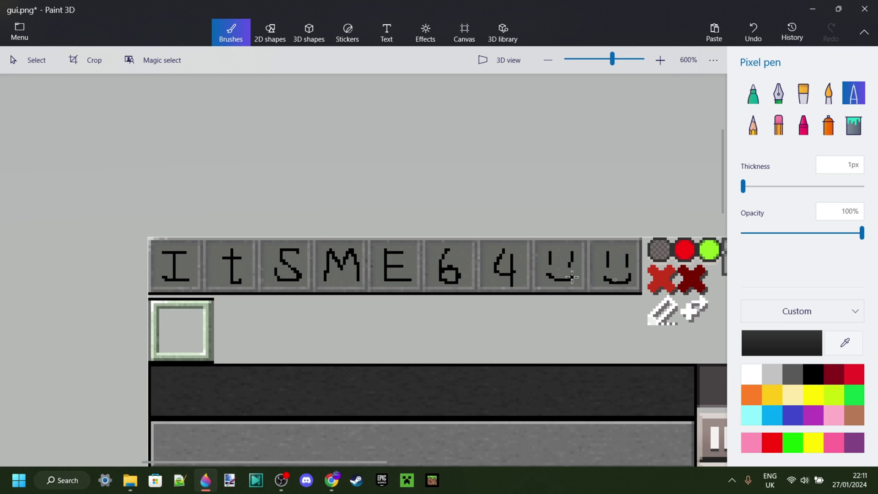
# - Save the edited gui.png and close Paint 3D
pyautogui.scroll(-4, 397, 305)
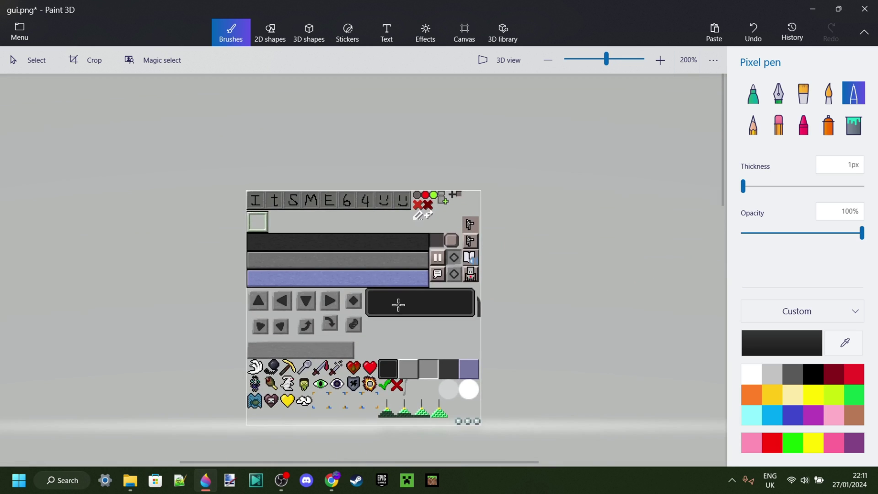
pyautogui.scroll(-1, 439, 303)
pyautogui.scroll(2, 306, 143)
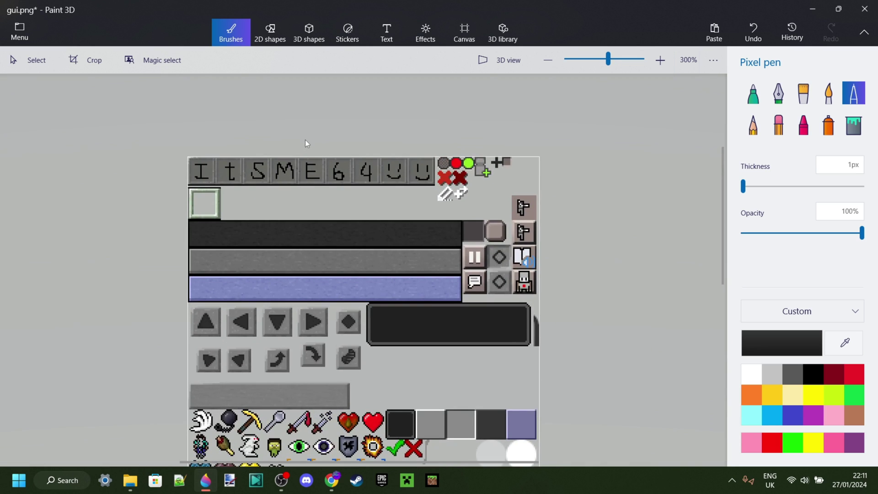
pyautogui.hotkey('ctrl', 's')
pyautogui.click(864, 9)
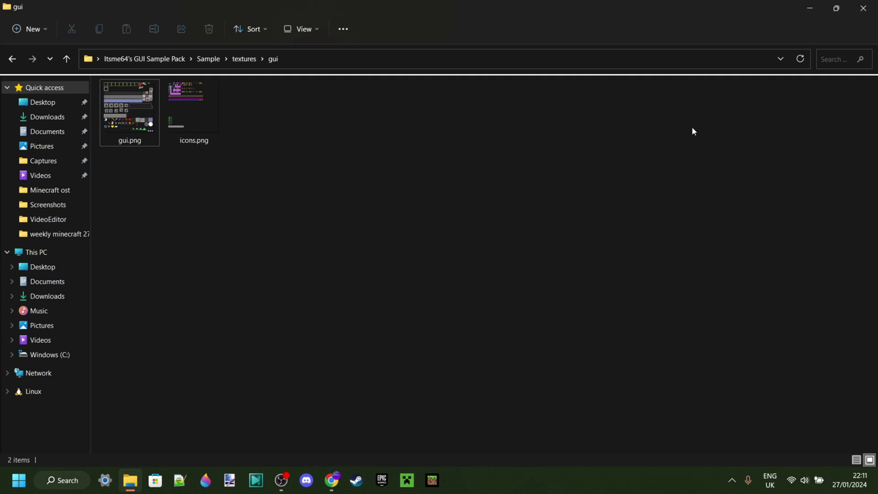
# - Go back to the pack's Sample folder and bring up the Open with menu for manifest.json
pyautogui.click(172, 58)
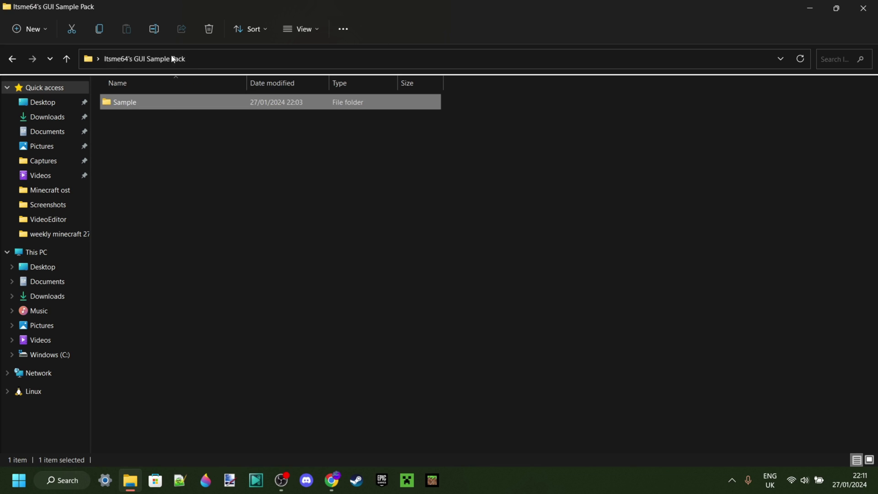
pyautogui.doubleClick(165, 103)
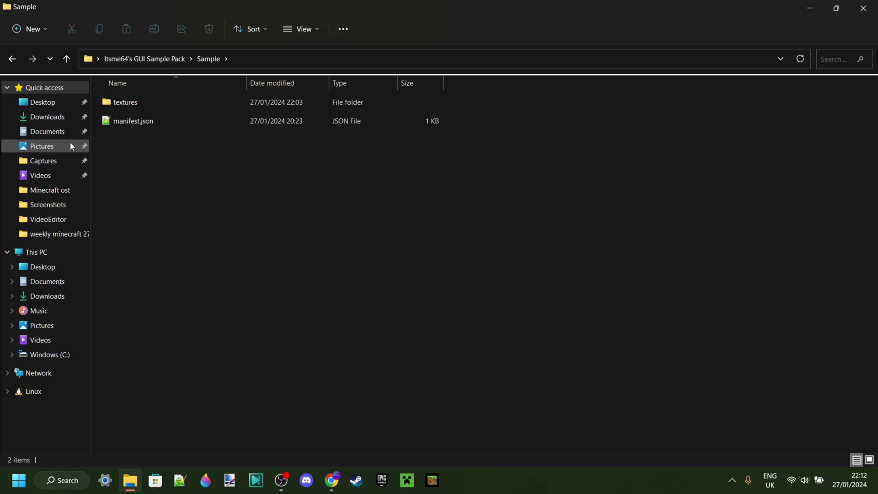
pyautogui.moveTo(138, 124)
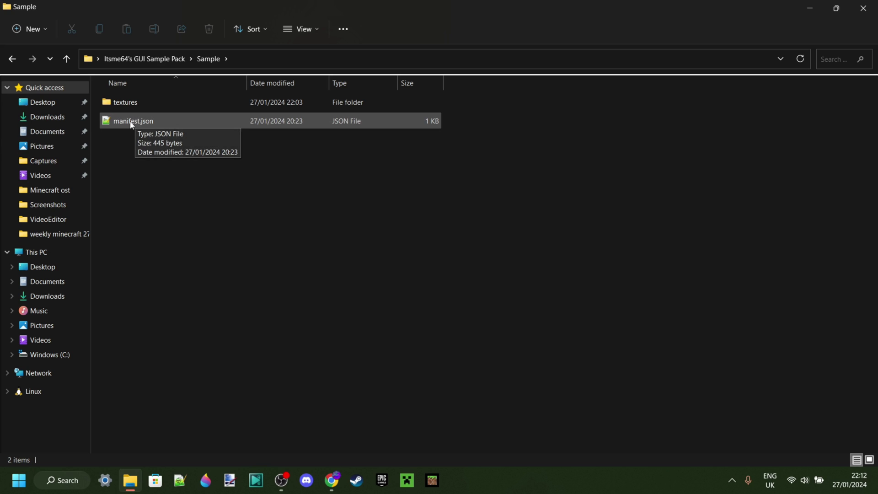
pyautogui.rightClick(130, 124)
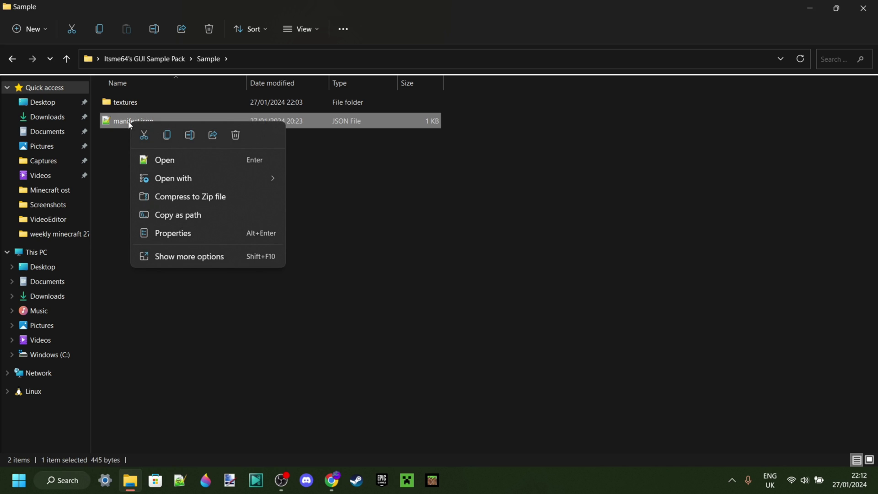
pyautogui.moveTo(231, 186)
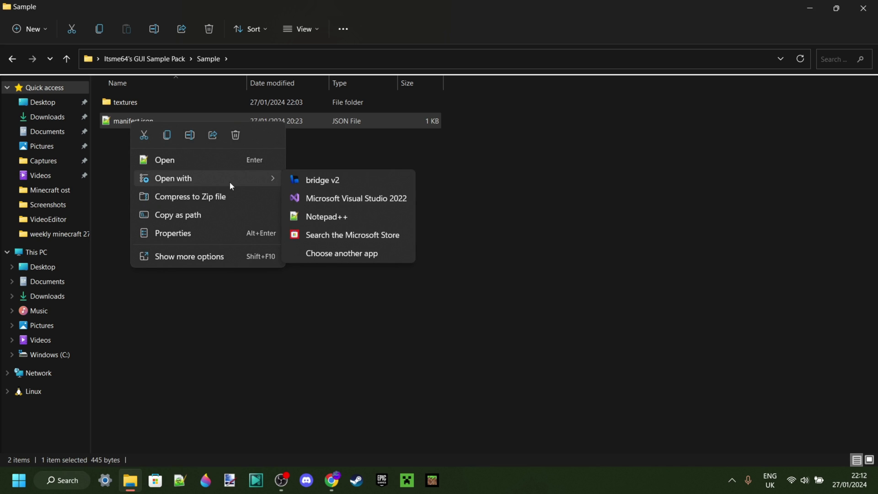
# - Open manifest.json in Notepad++ and fill in the header description, ending with 'Cool Pack Description'
pyautogui.click(337, 218)
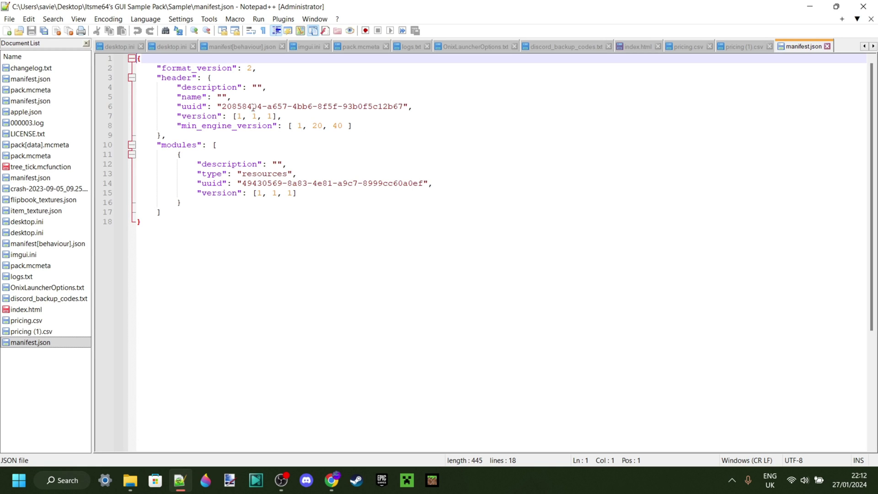
pyautogui.doubleClick(186, 89)
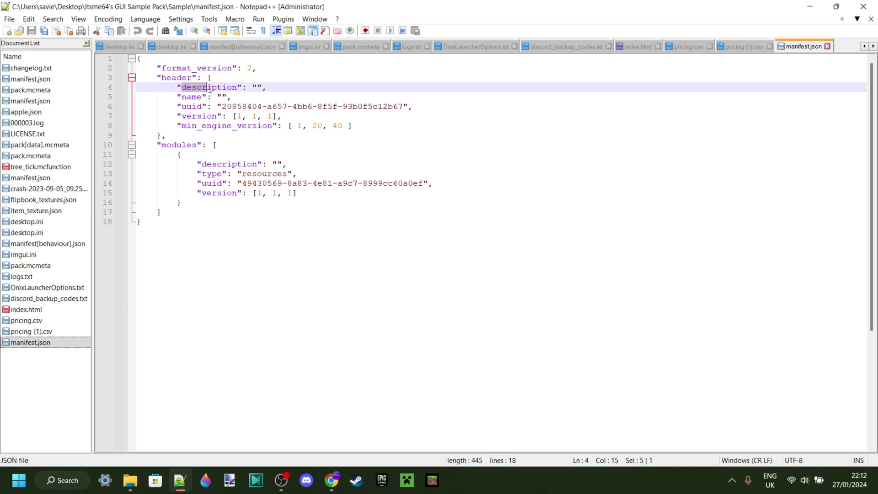
pyautogui.click(258, 88)
pyautogui.write('Itsme64')
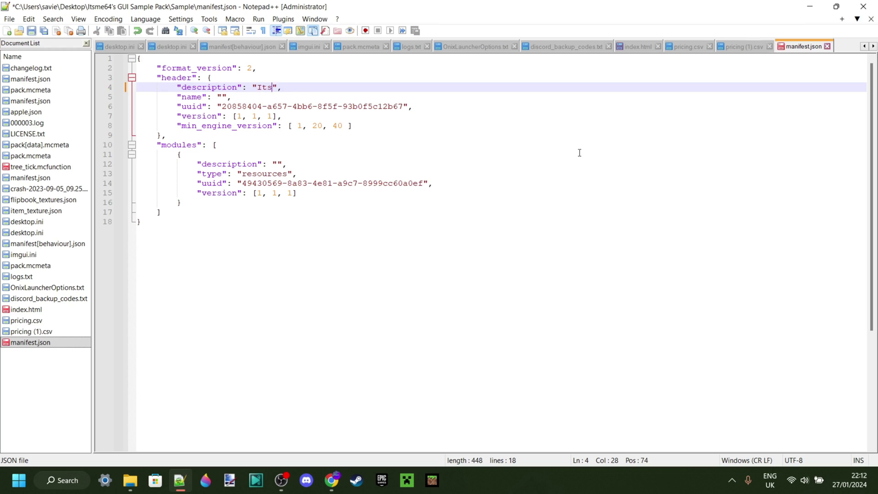
pyautogui.write("'s Cool pack D")
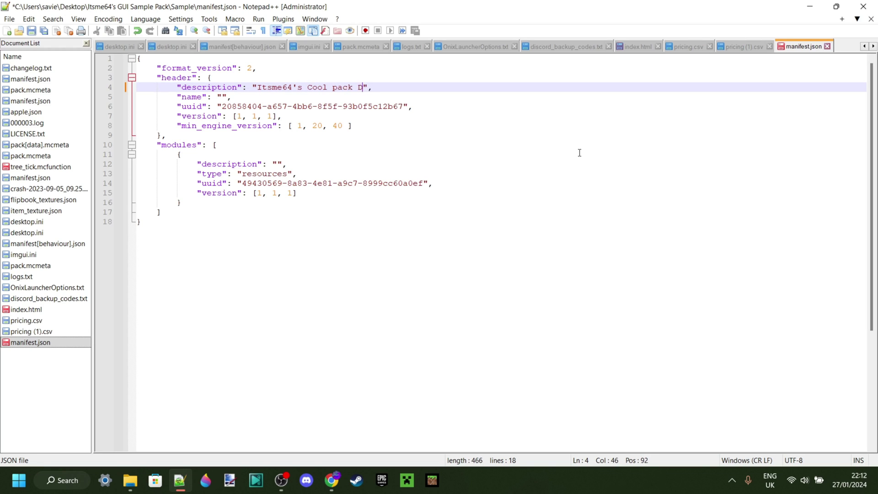
pyautogui.write('escription')
pyautogui.click(337, 86)
pyautogui.press('BackSpace')
pyautogui.write('P')
# - Set the header name to 'Subscribe (please)' and restore the description line's trailing comma
pyautogui.click(220, 97)
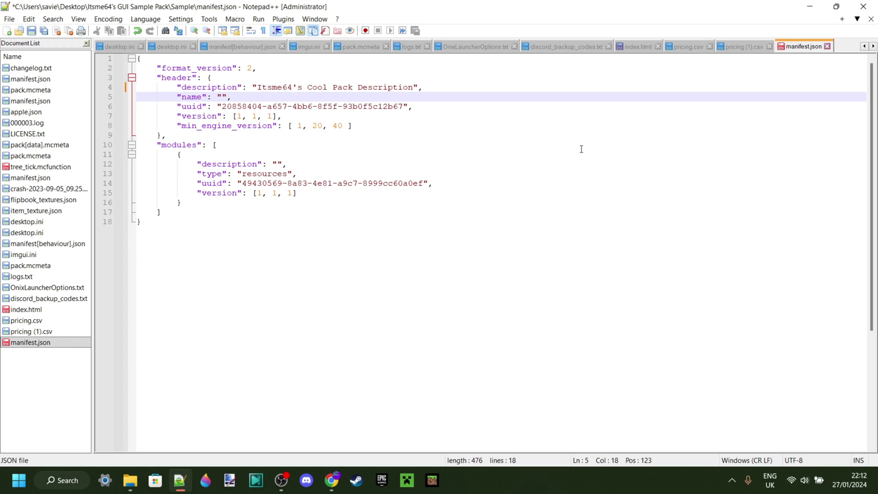
pyautogui.write('Subscribe (please)')
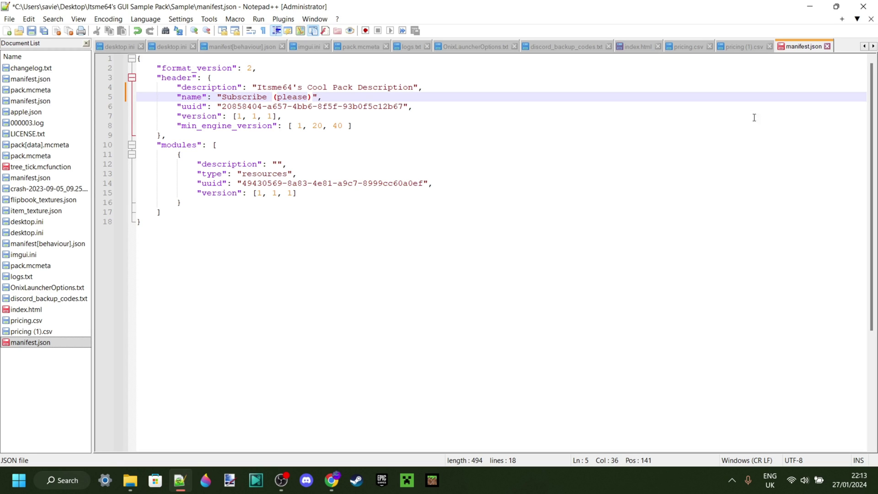
pyautogui.click(410, 97)
pyautogui.moveTo(319, 97); pyautogui.dragTo(314, 97)
pyautogui.click(423, 87)
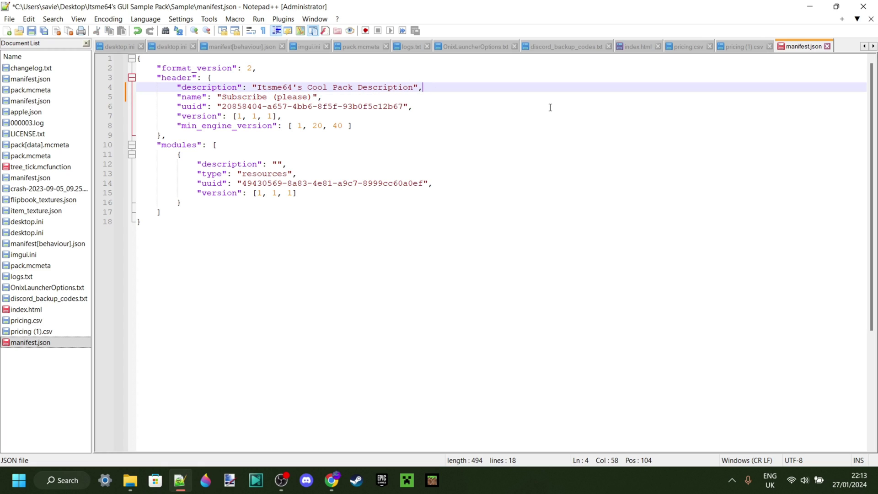
pyautogui.press('BackSpace')
pyautogui.write(',')
# - Copy the header description into the module's empty description
pyautogui.moveTo(256, 87); pyautogui.dragTo(413, 88)
pyautogui.hotkey('ctrl', 'c')
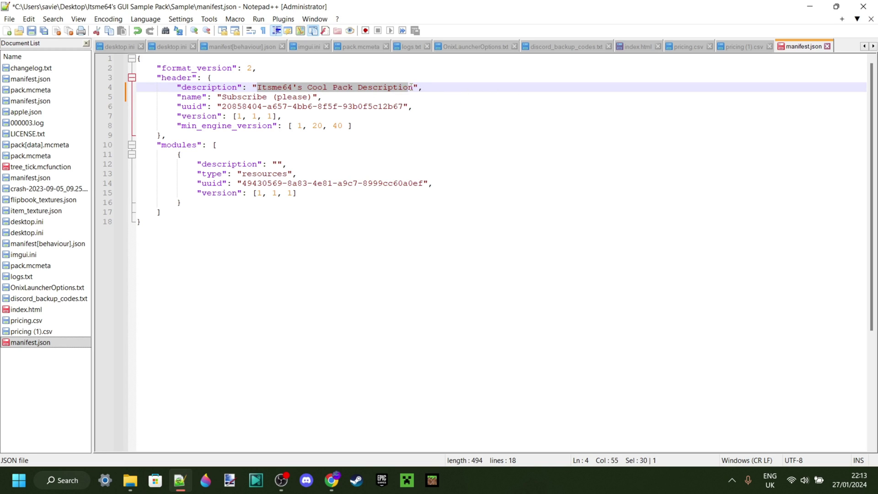
pyautogui.click(277, 163)
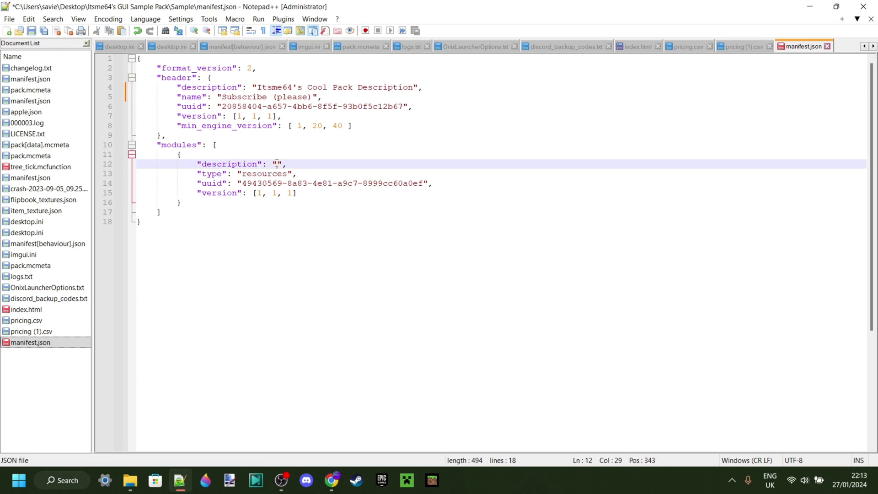
pyautogui.hotkey('ctrl', 'v')
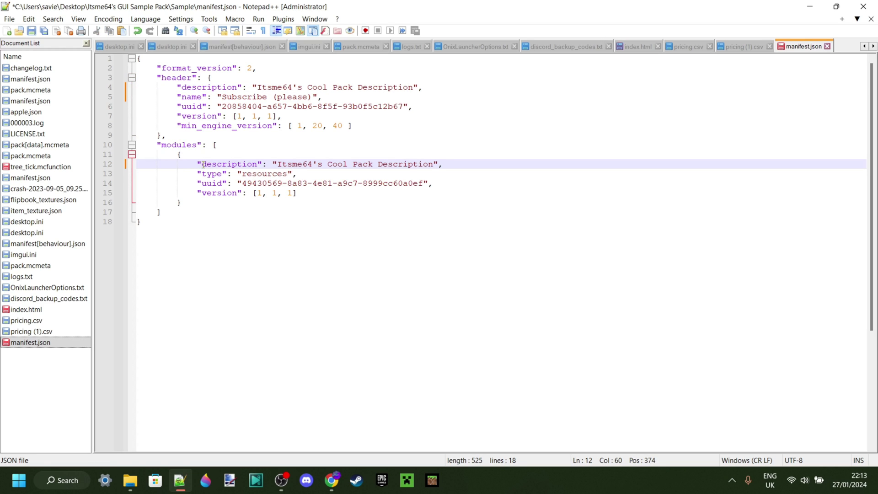
pyautogui.moveTo(202, 164); pyautogui.dragTo(259, 163)
pyautogui.click(314, 164)
# - Select the header and module uuid values to check what needs replacing
pyautogui.keyDown('ctrl'); pyautogui.click(181, 107); pyautogui.keyUp('ctrl')
pyautogui.moveTo(181, 108); pyautogui.dragTo(201, 107)
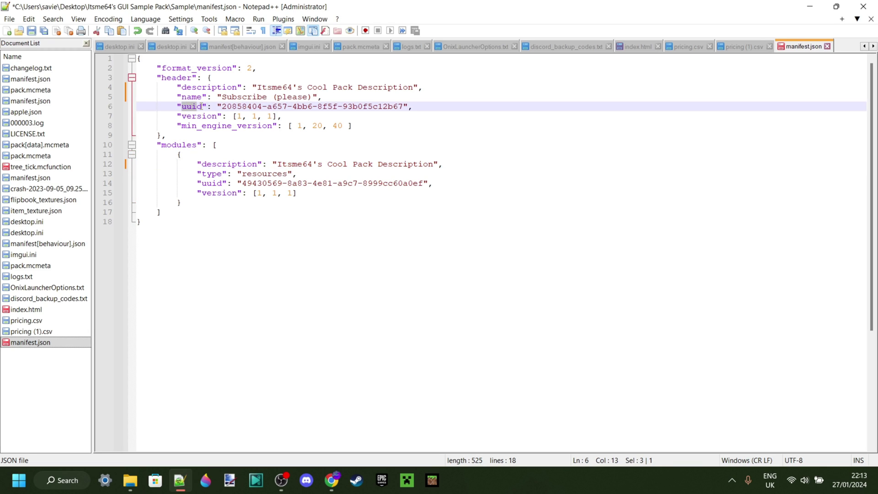
pyautogui.click(202, 107)
pyautogui.moveTo(222, 107); pyautogui.dragTo(403, 108)
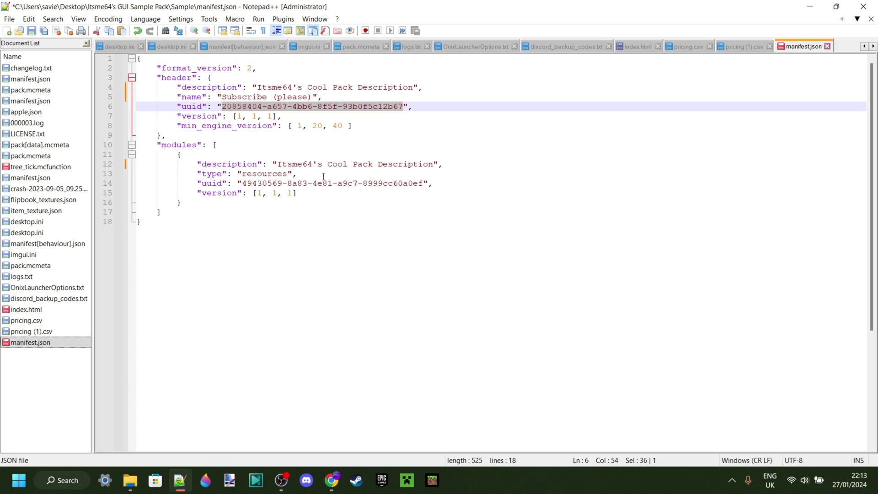
pyautogui.moveTo(242, 183); pyautogui.dragTo(423, 183)
pyautogui.click(433, 184)
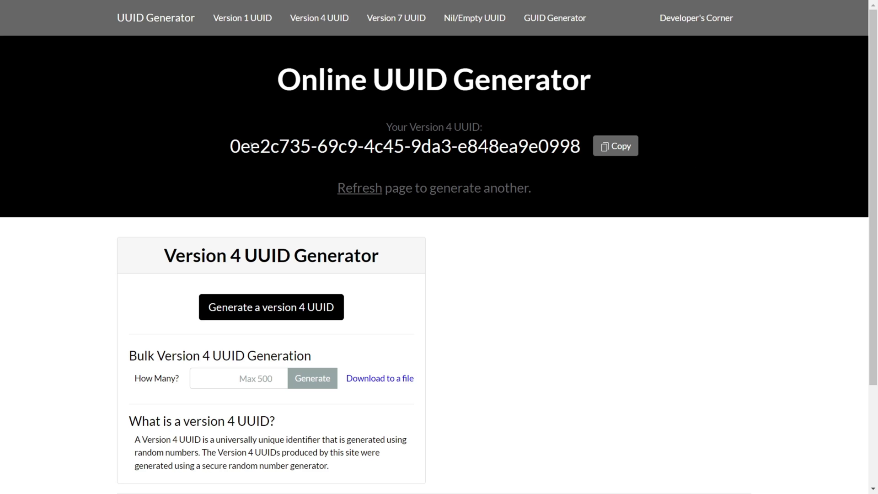
# - Paste the generated version 4 UUID over the manifest header's old uuid
pyautogui.moveTo(231, 148); pyautogui.dragTo(579, 146)
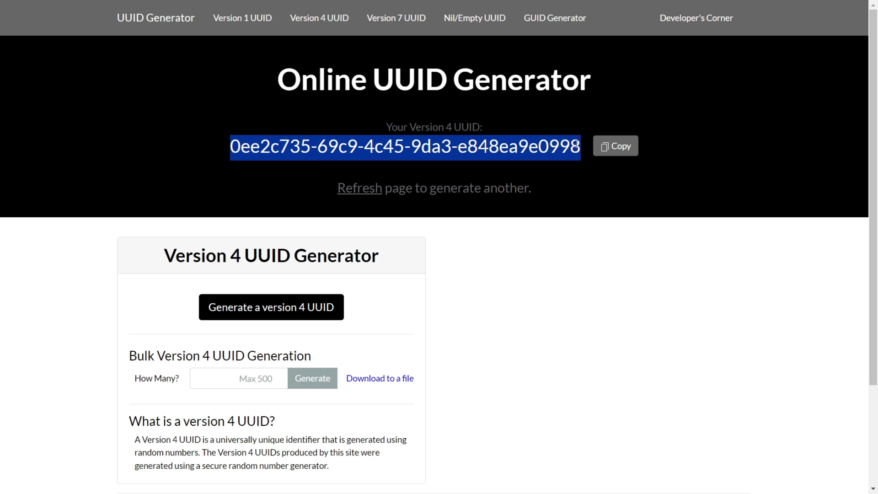
pyautogui.click(593, 238)
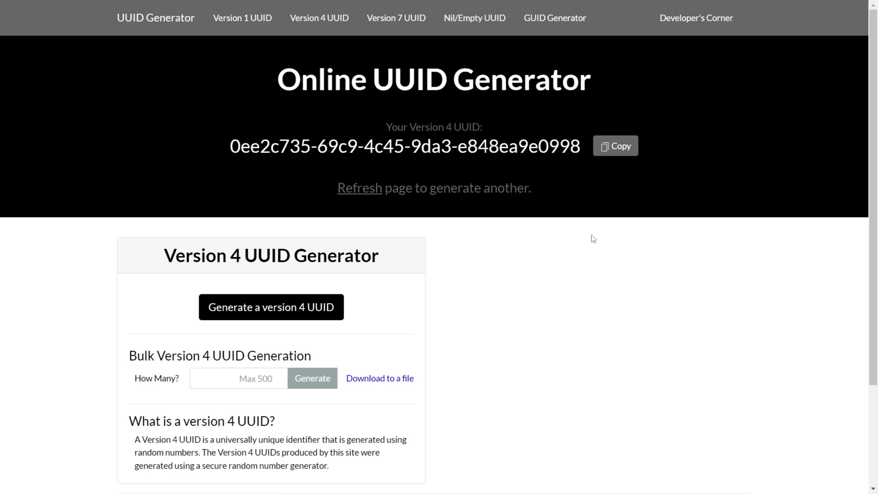
pyautogui.click(622, 151)
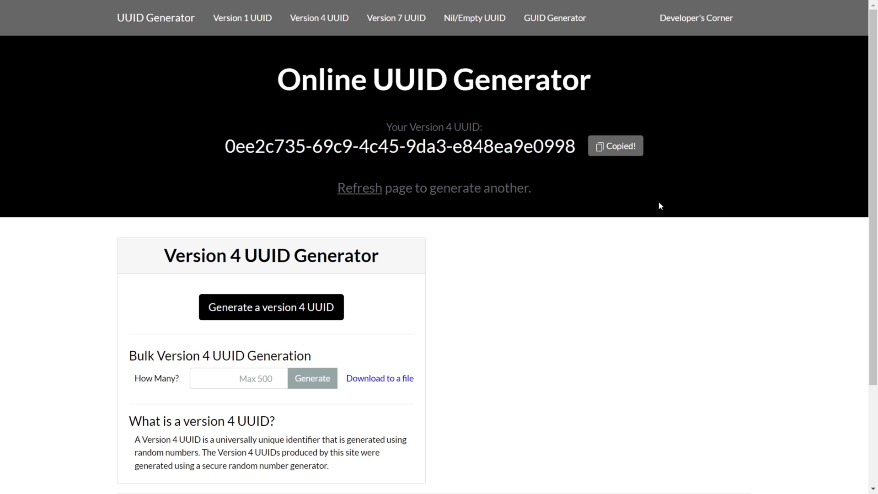
pyautogui.hotkey('alt', 'Tab')
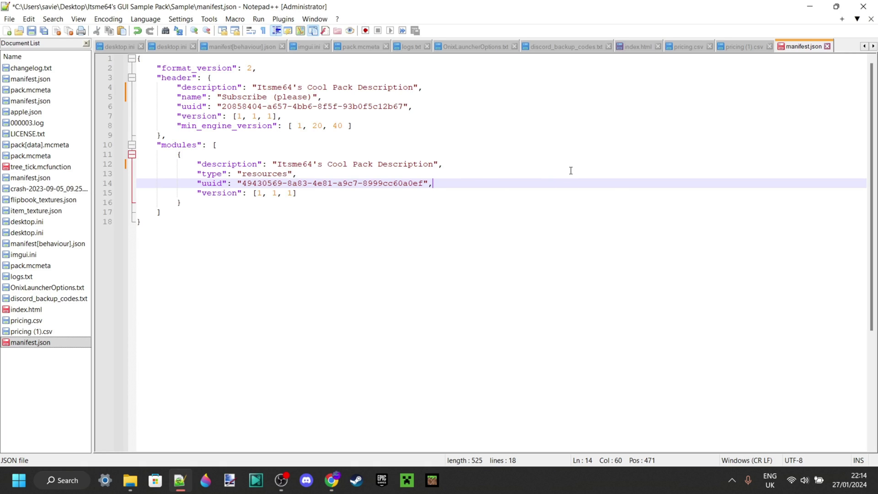
pyautogui.click(223, 107)
pyautogui.moveTo(224, 107); pyautogui.dragTo(404, 107)
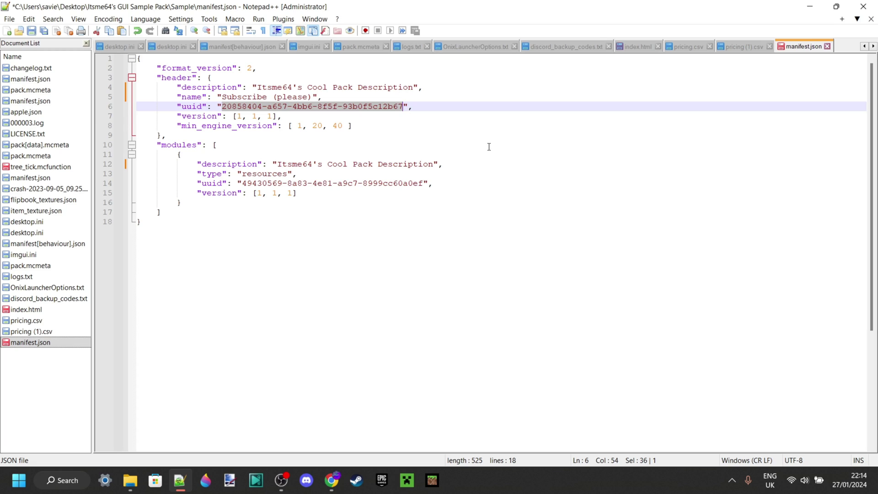
pyautogui.hotkey('ctrl', 'v')
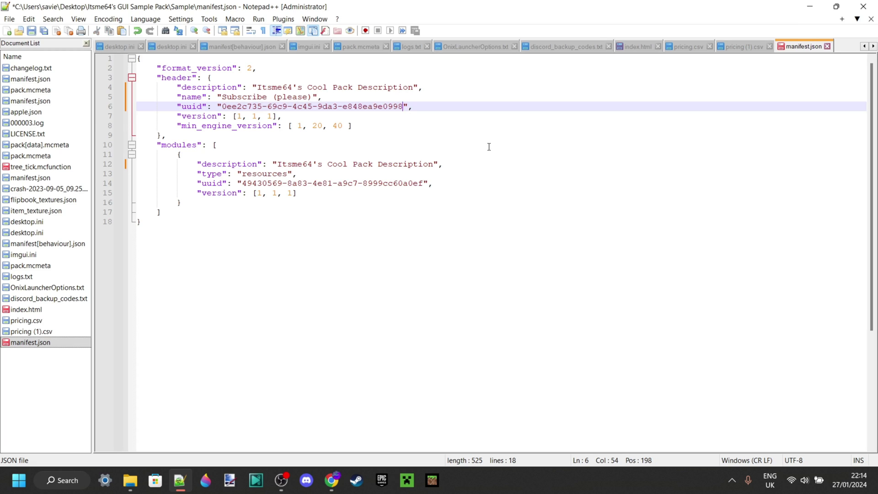
# - Refresh the UUID generator and copy a second new UUID for the module
pyautogui.hotkey('alt', 'Tab')
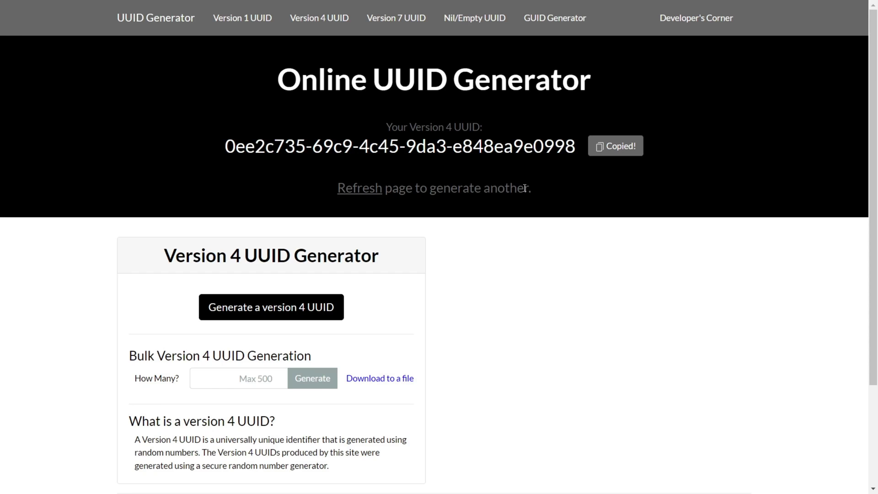
pyautogui.click(353, 190)
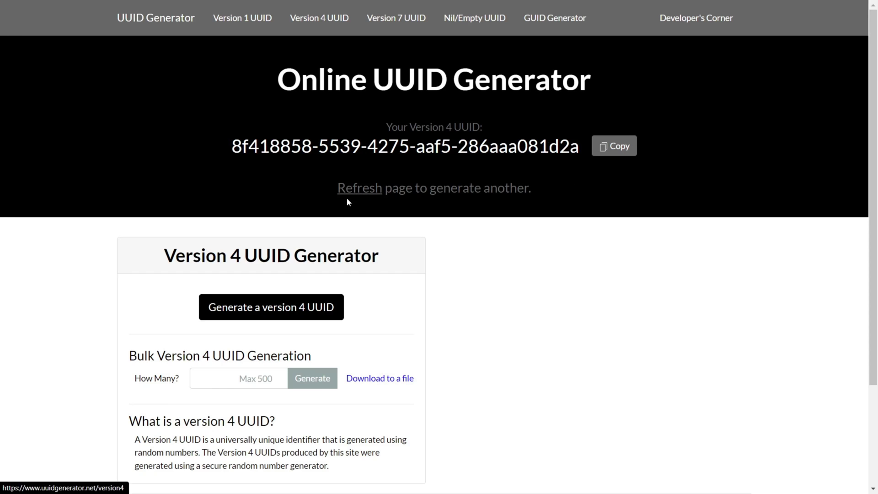
pyautogui.click(612, 151)
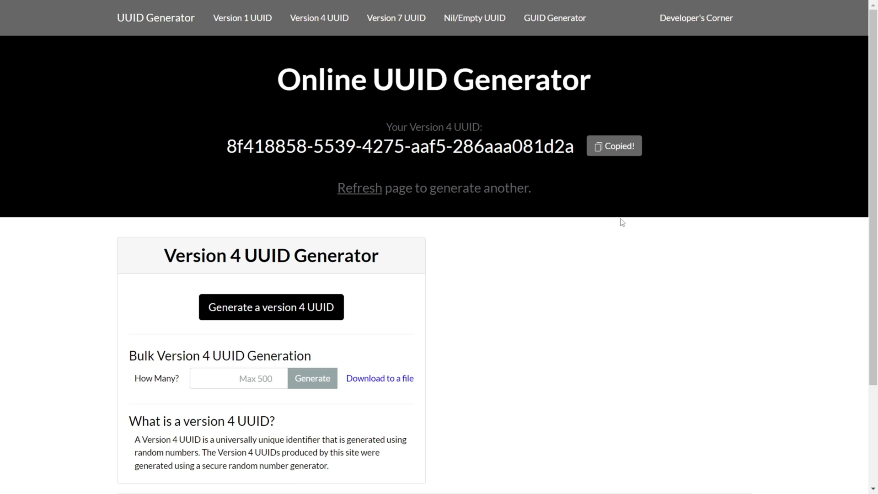
pyautogui.hotkey('alt', 'Tab')
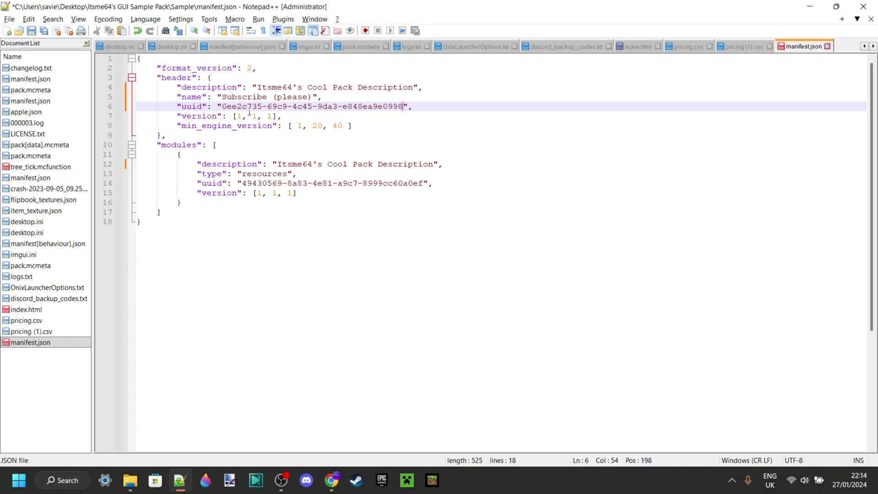
pyautogui.moveTo(242, 183); pyautogui.dragTo(426, 184)
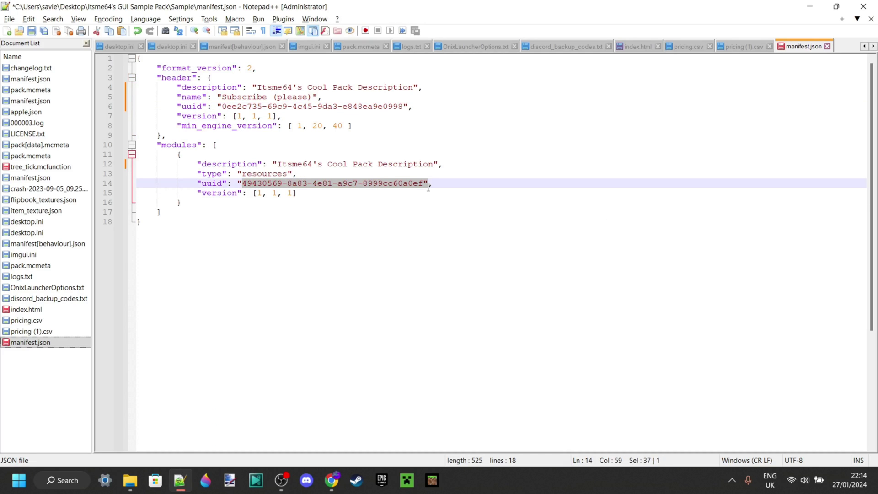
pyautogui.hotkey('ctrl', 'v')
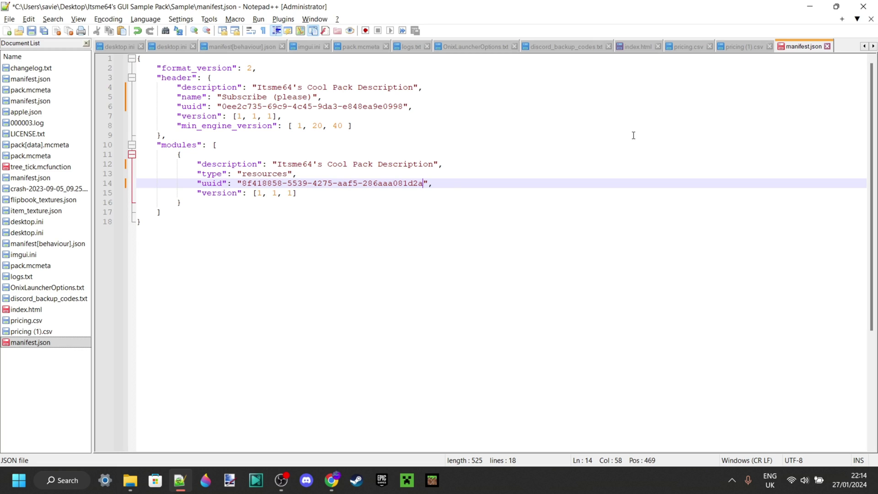
pyautogui.hotkey('ctrl', 's')
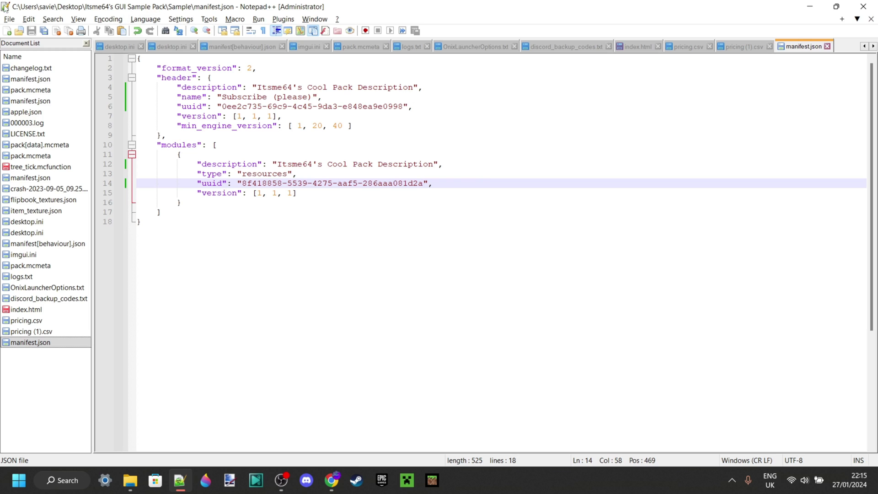
pyautogui.click(9, 19)
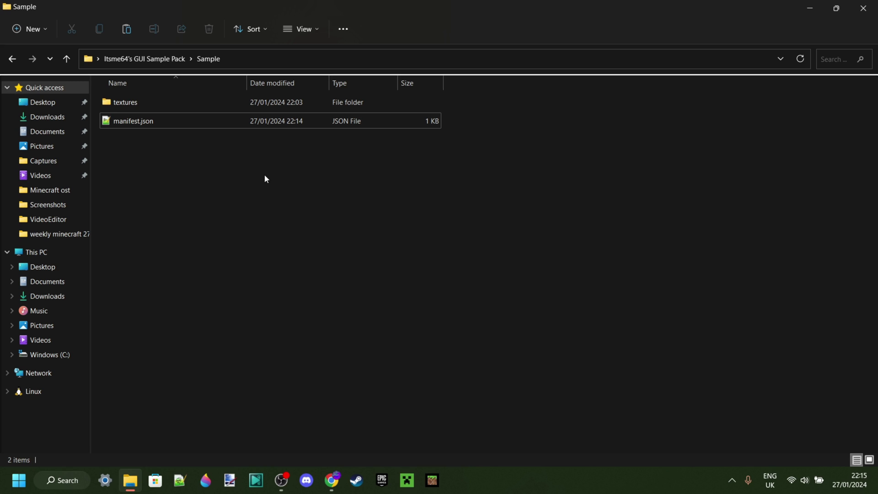
# - Paste the logo Itsme64.jpg into the Sample folder and open it in Paint 3D
pyautogui.hotkey('ctrl', 'v')
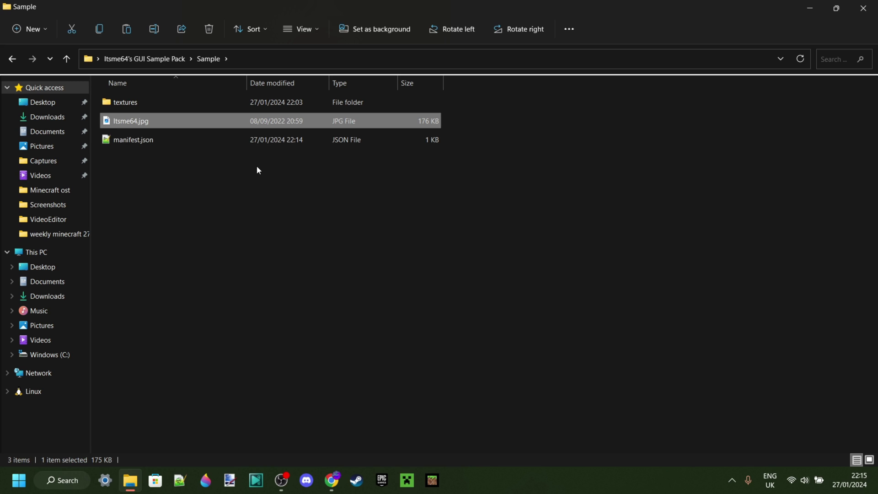
pyautogui.click(341, 181)
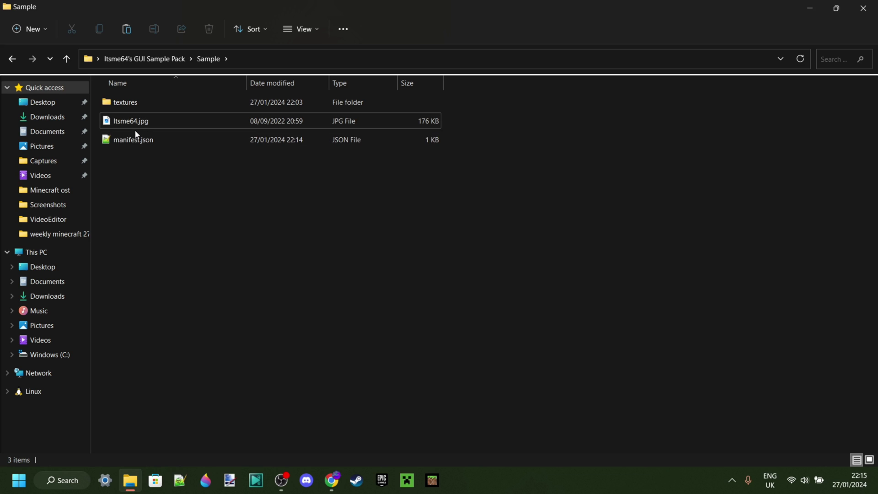
pyautogui.moveTo(136, 126)
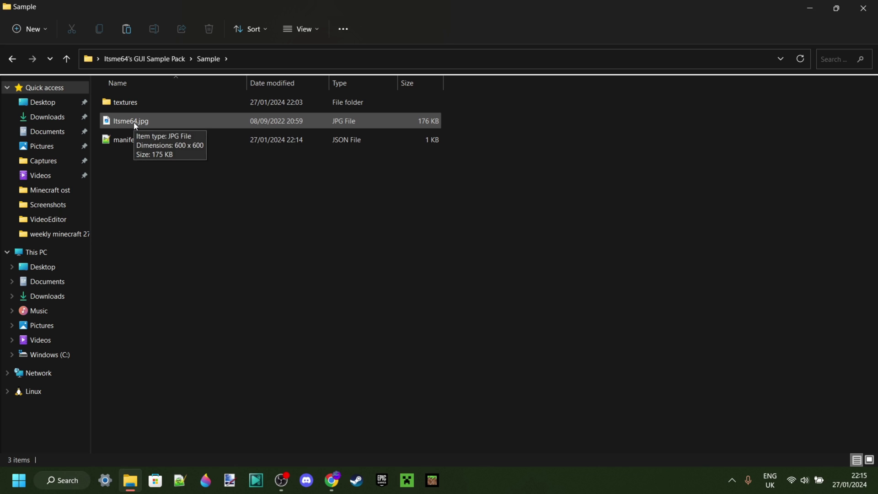
pyautogui.rightClick(136, 127)
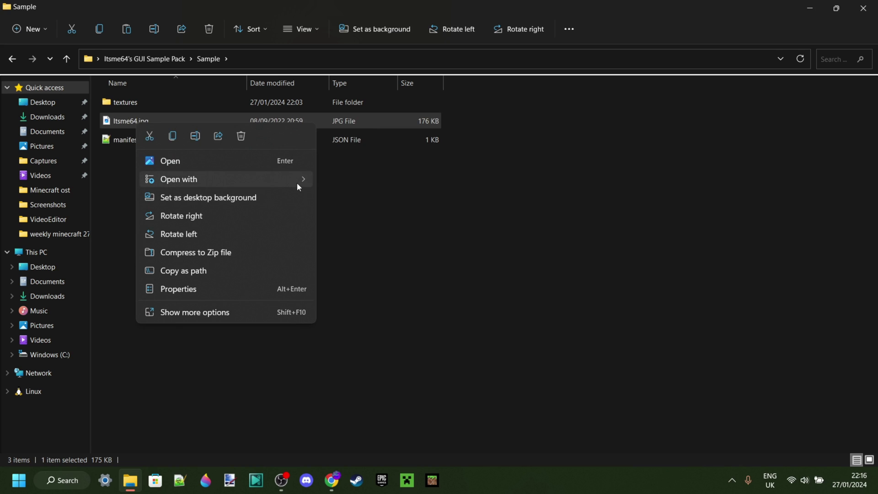
pyautogui.moveTo(297, 183)
pyautogui.click(343, 218)
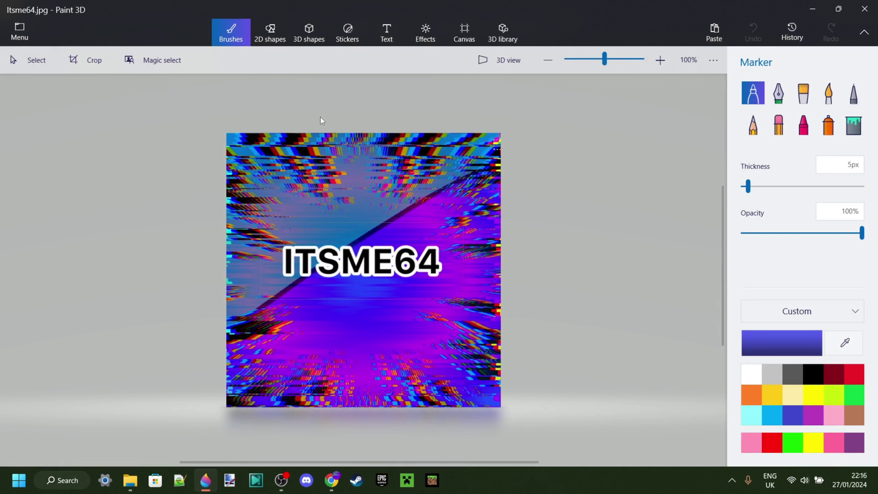
# - Crop the logo to a 1:1 600×600 square and close Paint 3D
pyautogui.click(79, 60)
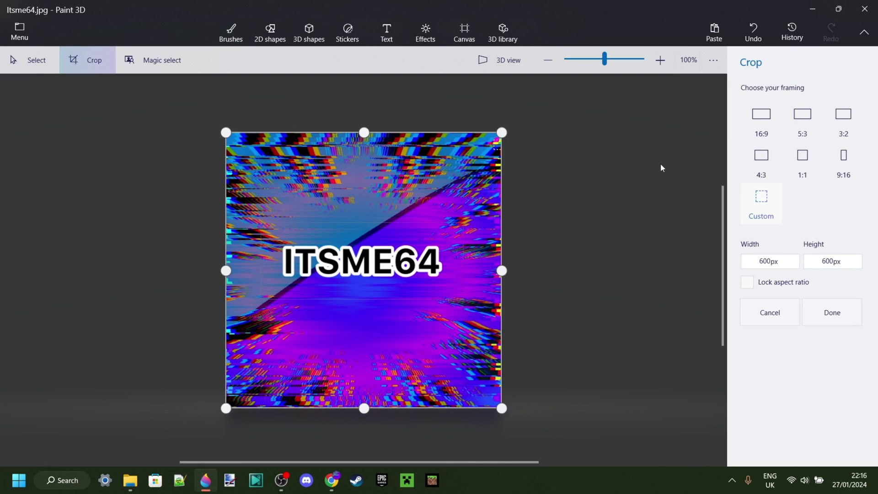
pyautogui.click(804, 157)
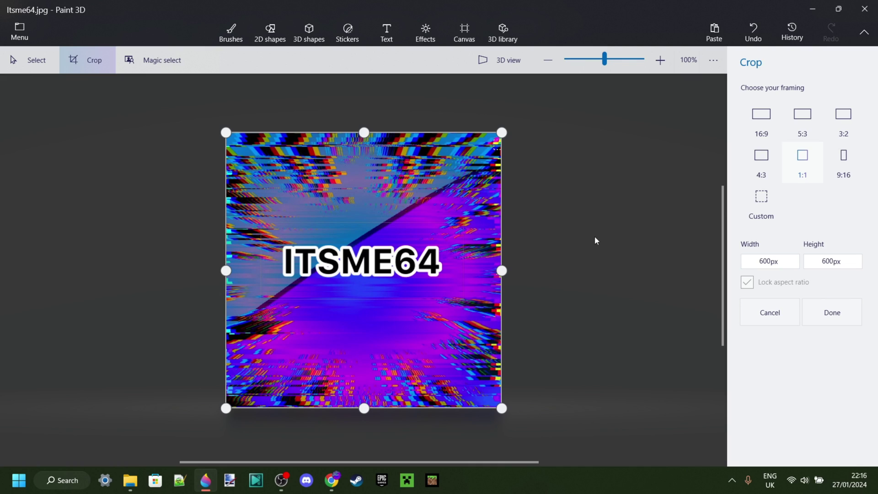
pyautogui.click(828, 321)
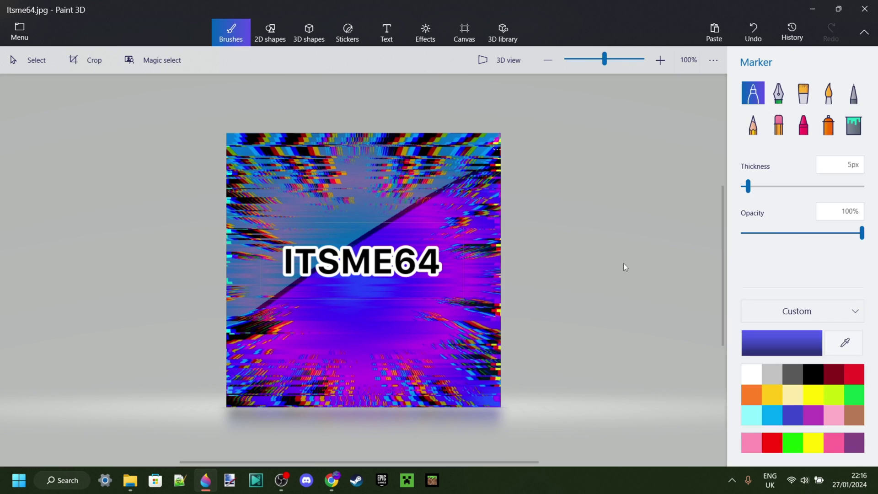
pyautogui.click(863, 9)
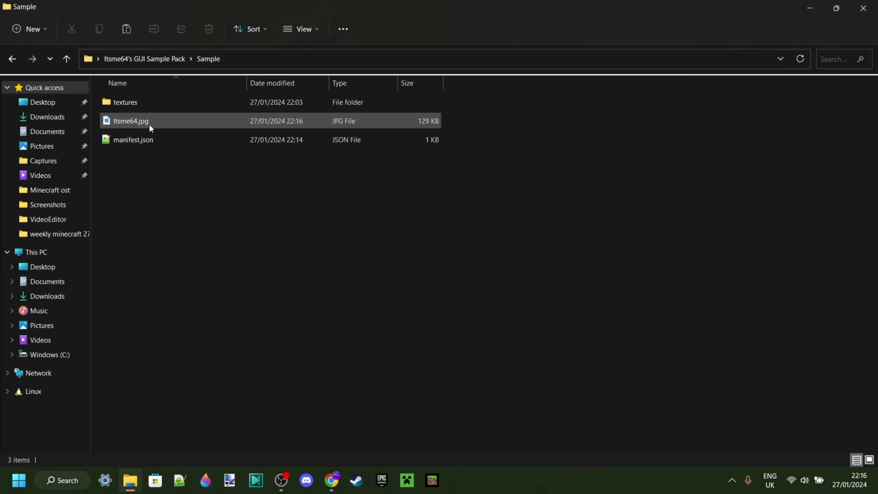
pyautogui.moveTo(143, 124)
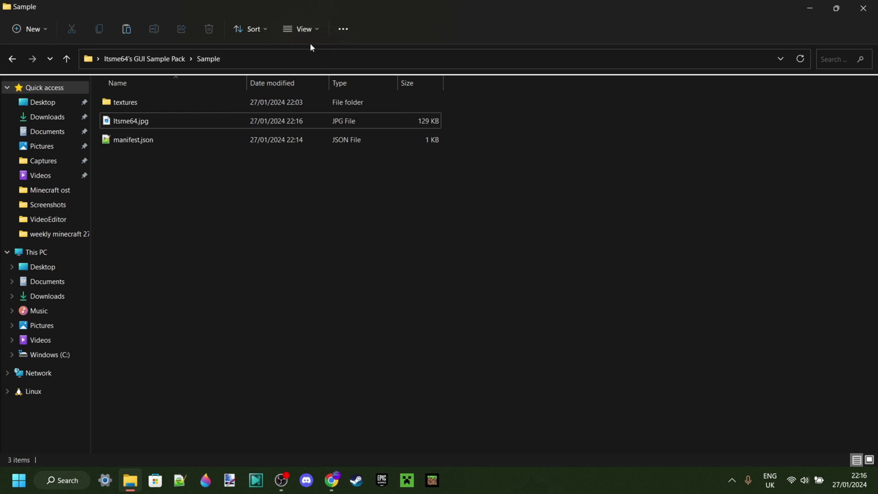
pyautogui.click(306, 30)
pyautogui.moveTo(330, 224)
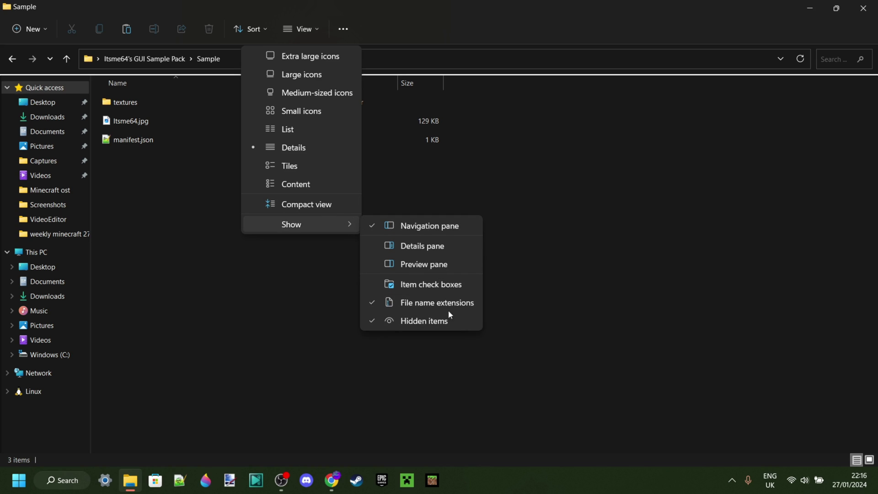
pyautogui.click(549, 274)
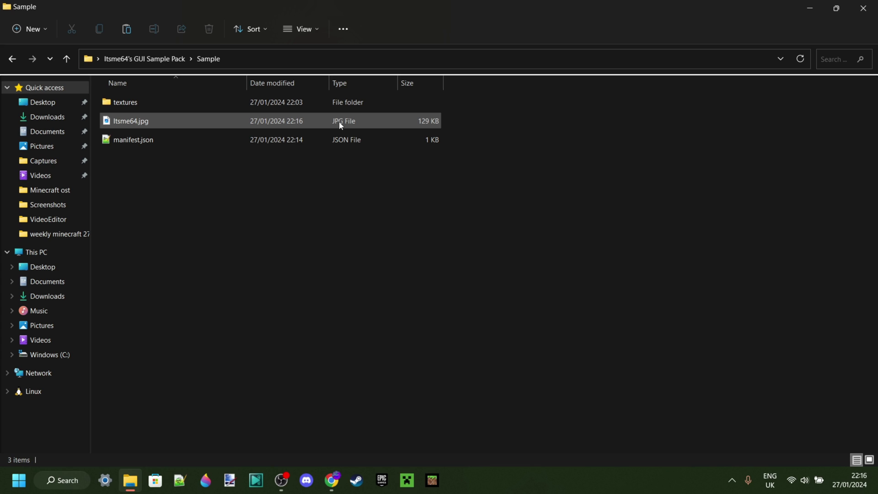
# - Rename Itsme64.jpg to Itsme64.png, accepting the extension change warning
pyautogui.rightClick(130, 124)
pyautogui.click(191, 137)
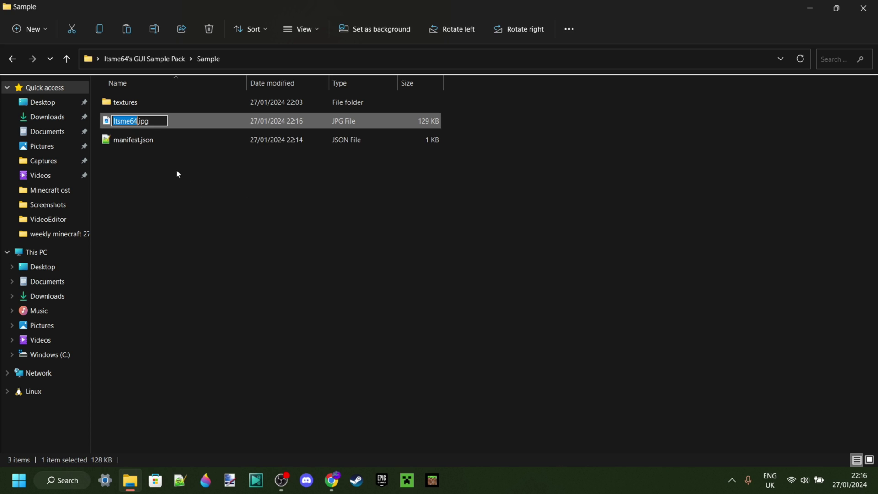
pyautogui.click(159, 124)
pyautogui.press('BackSpace')
pyautogui.press('BackSpace')
pyautogui.press('BackSpace')
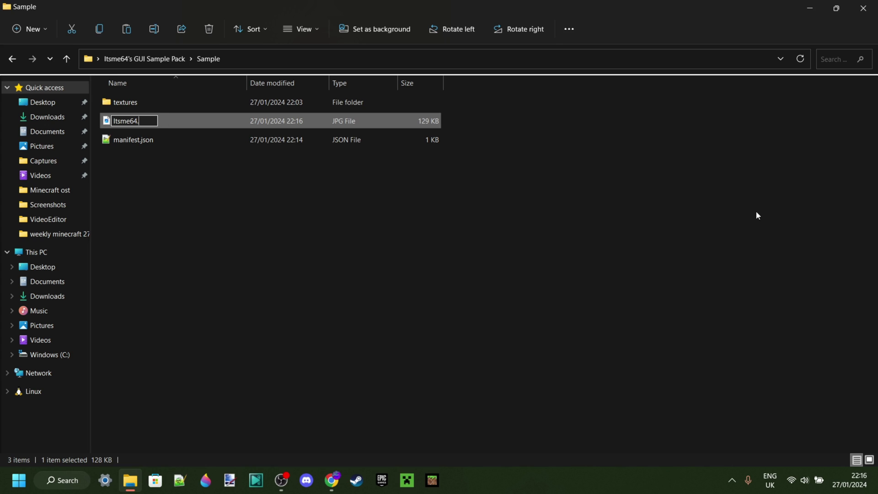
pyautogui.write('png')
pyautogui.press('Return')
pyautogui.click(496, 248)
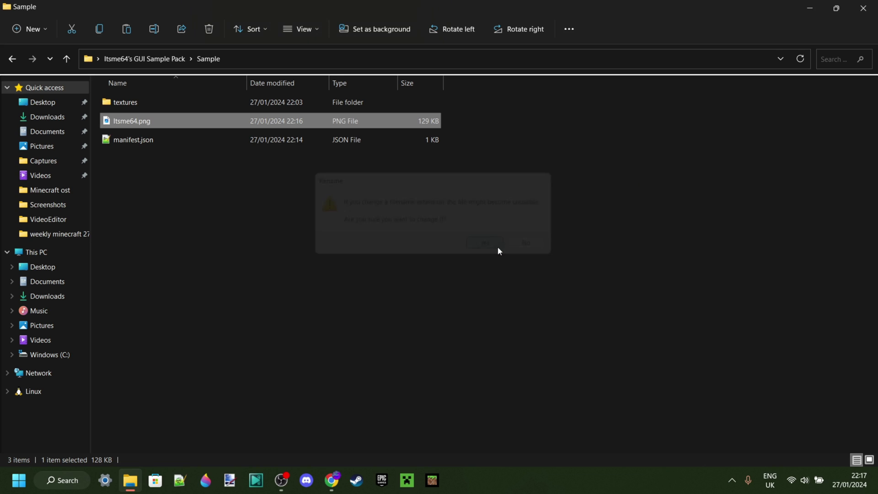
# - Open Itsme64.png to confirm the image still displays, then close the viewer
pyautogui.doubleClick(131, 121)
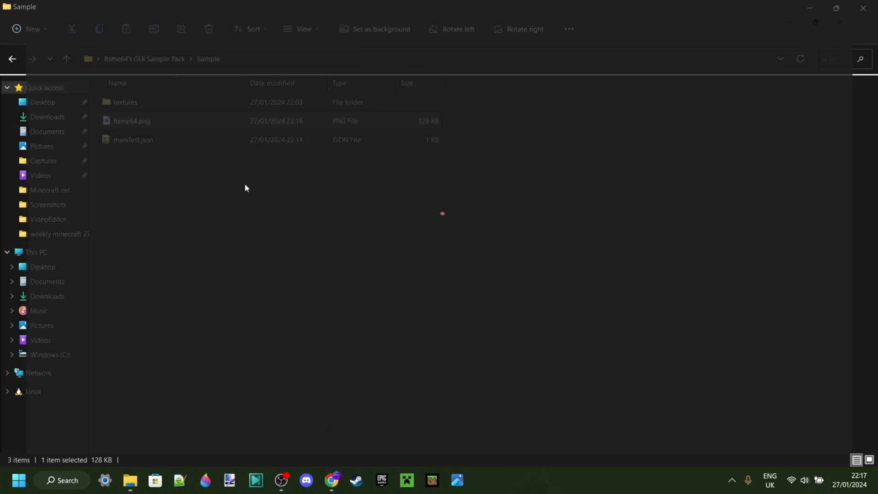
pyautogui.hotkey('alt', 'F4')
pyautogui.click(535, 175)
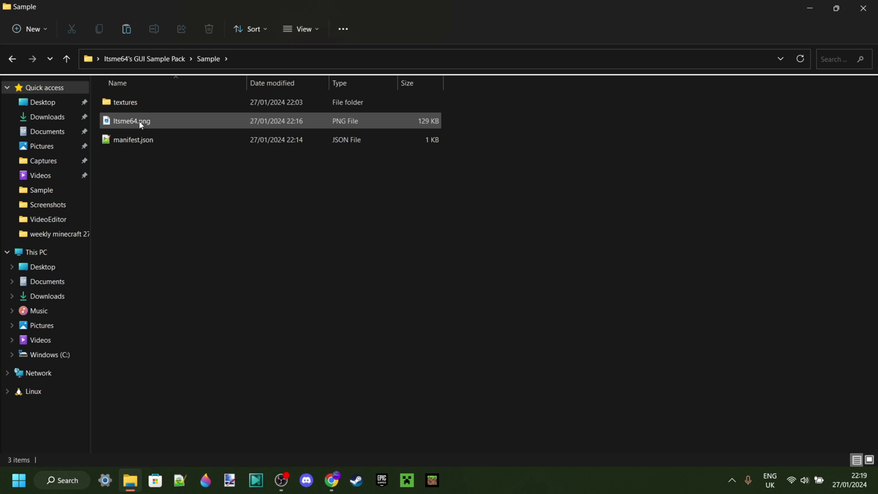
pyautogui.moveTo(146, 126)
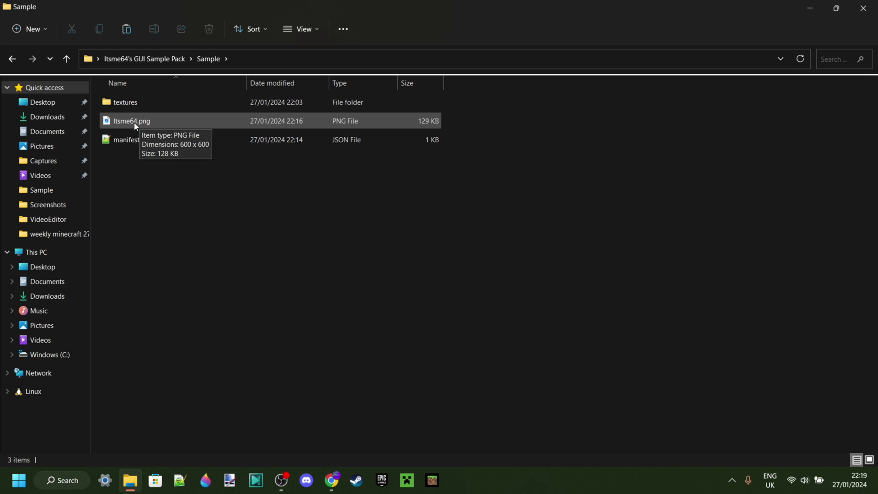
# - Rename Itsme64.png to pack_icon.png, then move up to the Itsme64's GUI Sample Pack folder
pyautogui.rightClick(135, 124)
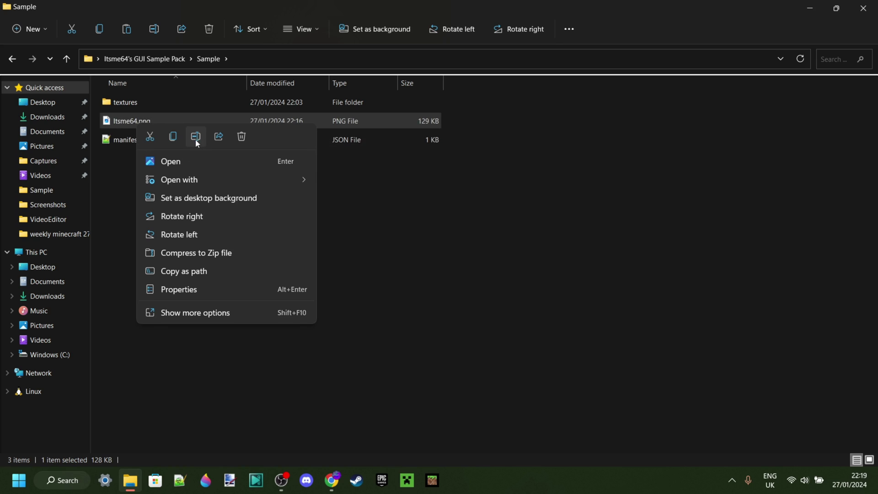
pyautogui.click(196, 137)
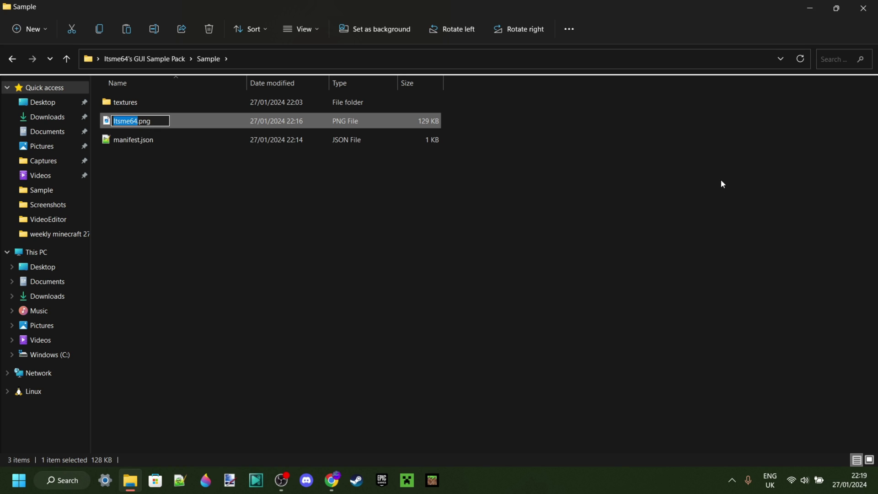
pyautogui.write('pack_icon')
pyautogui.press('Return')
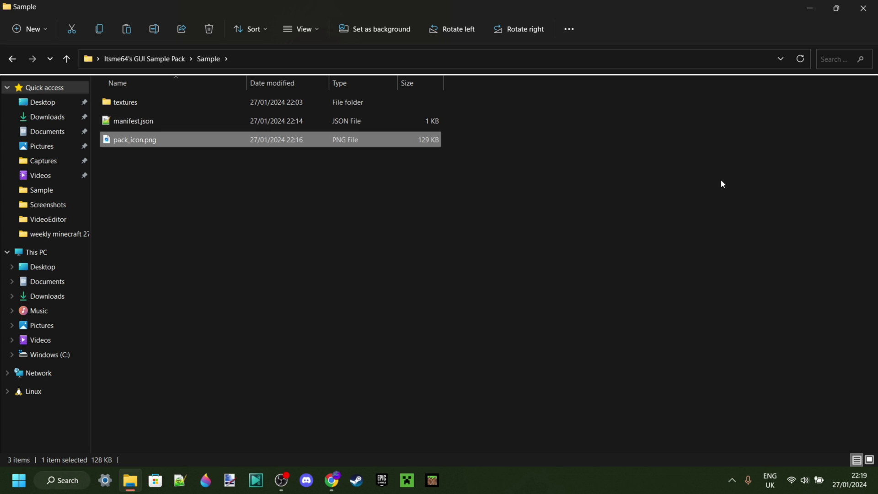
pyautogui.click(721, 181)
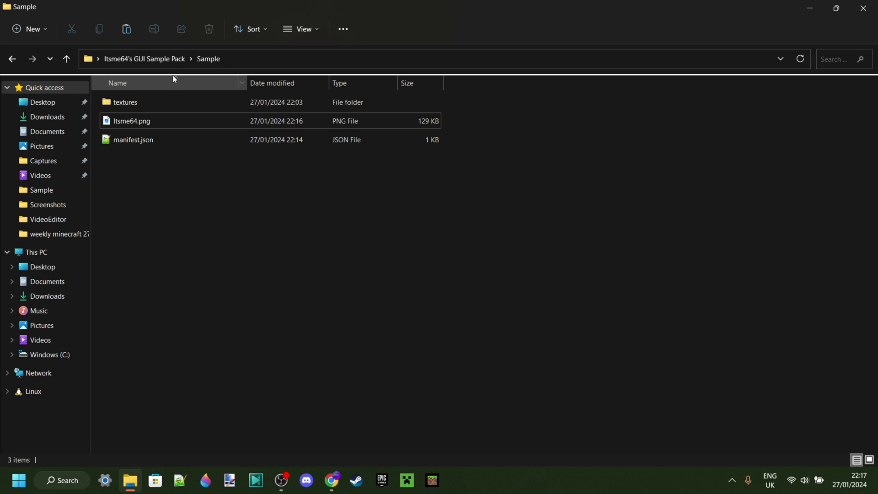
pyautogui.click(170, 59)
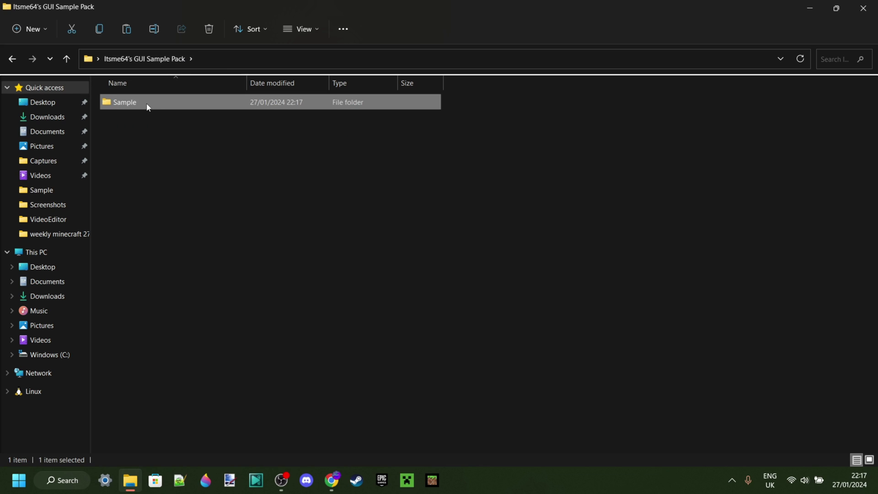
# - Compress the Sample folder into a zip archive named Itsme64's Custom GUI
pyautogui.moveTo(135, 106)
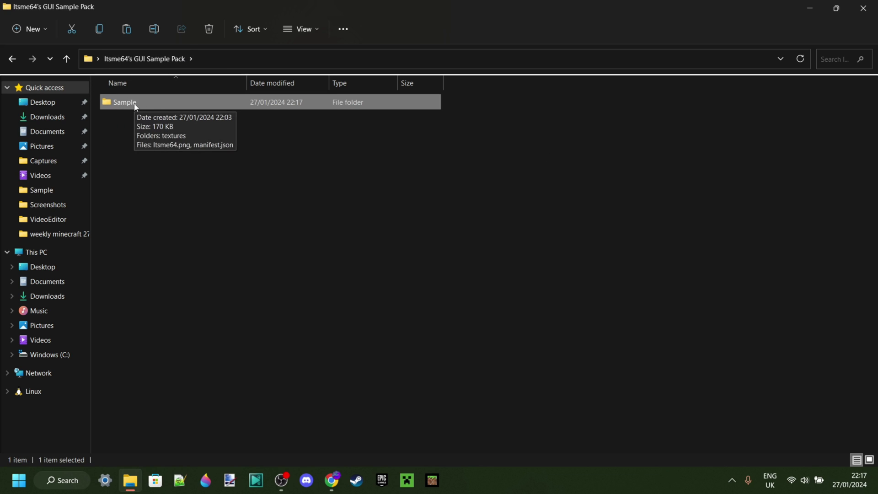
pyautogui.click(123, 130)
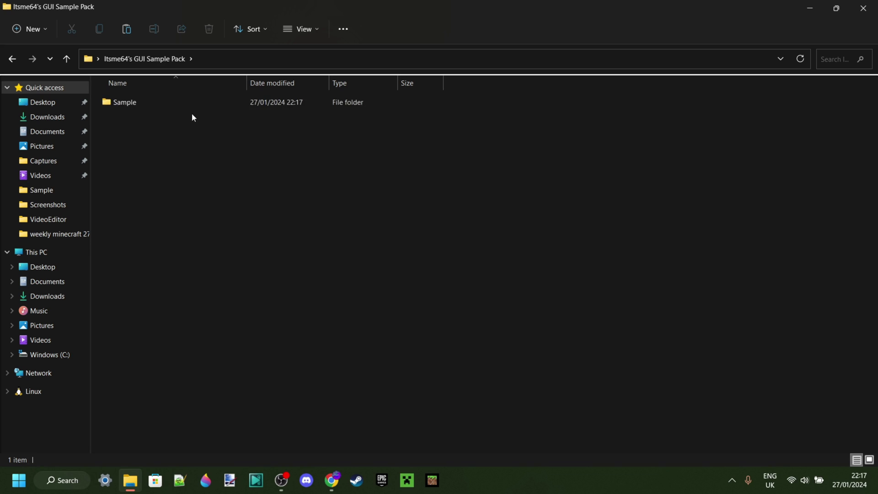
pyautogui.rightClick(129, 105)
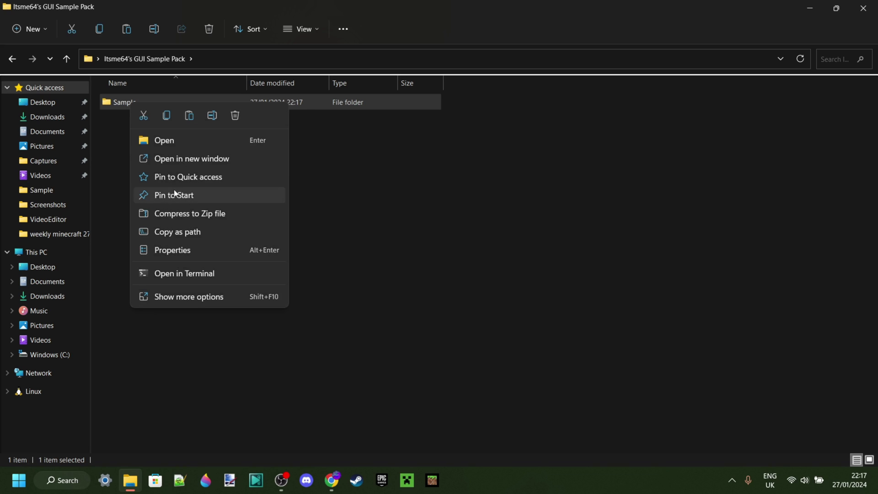
pyautogui.click(196, 214)
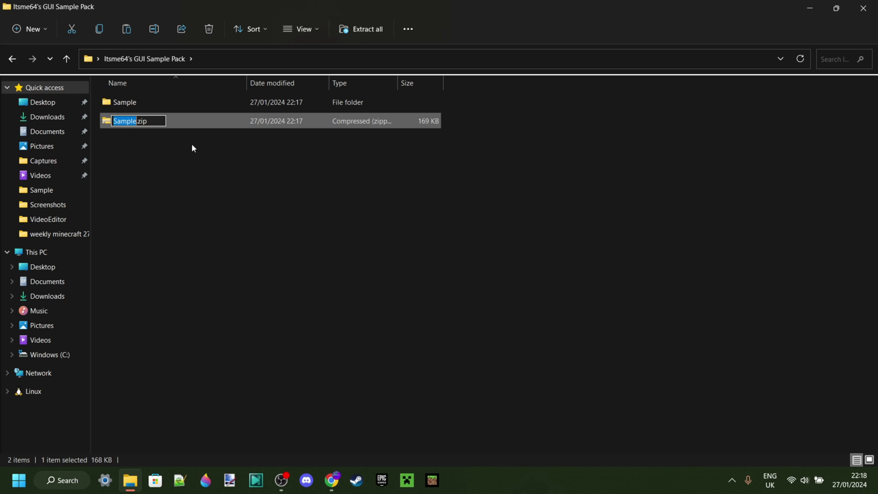
pyautogui.write("Itsme64's ")
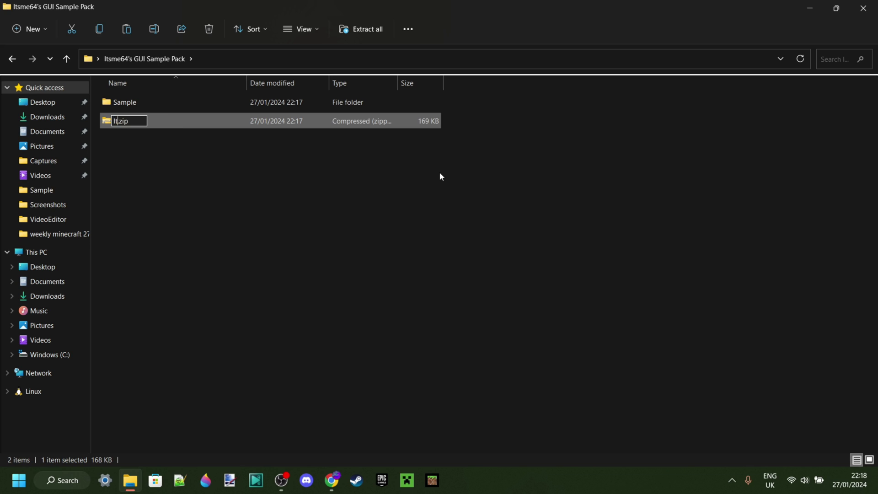
pyautogui.write('Custom GUI')
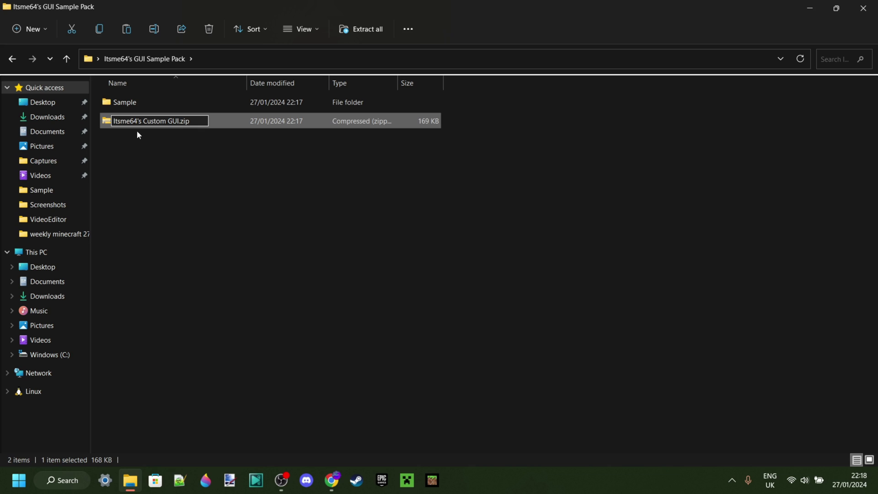
pyautogui.click(160, 151)
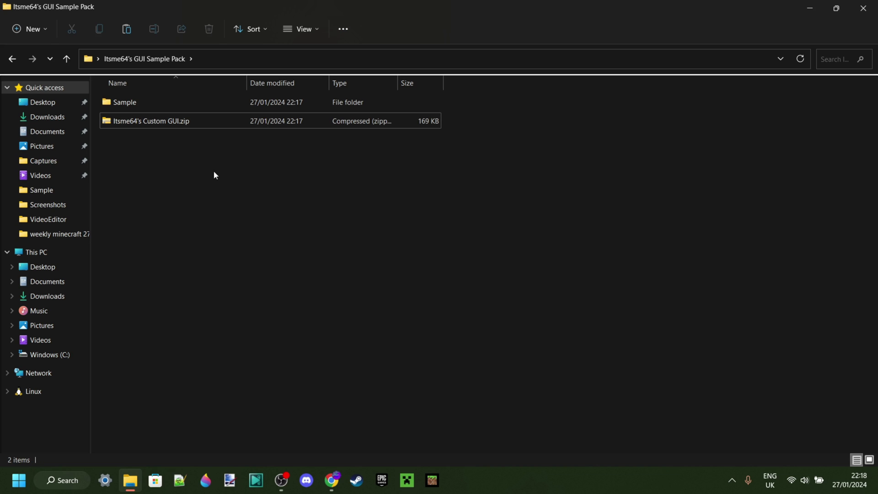
# - Change the archive's extension from zip to mcpack, accepting the rename warning
pyautogui.rightClick(144, 121)
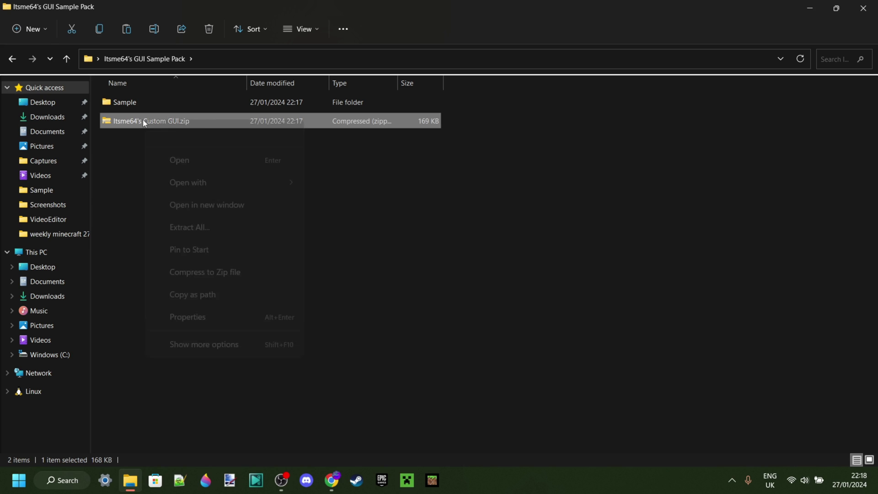
pyautogui.click(228, 135)
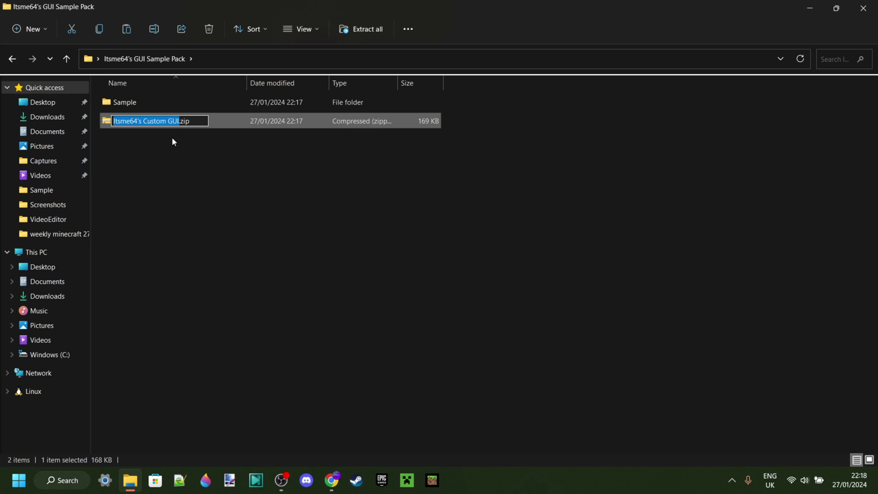
pyautogui.press('End')
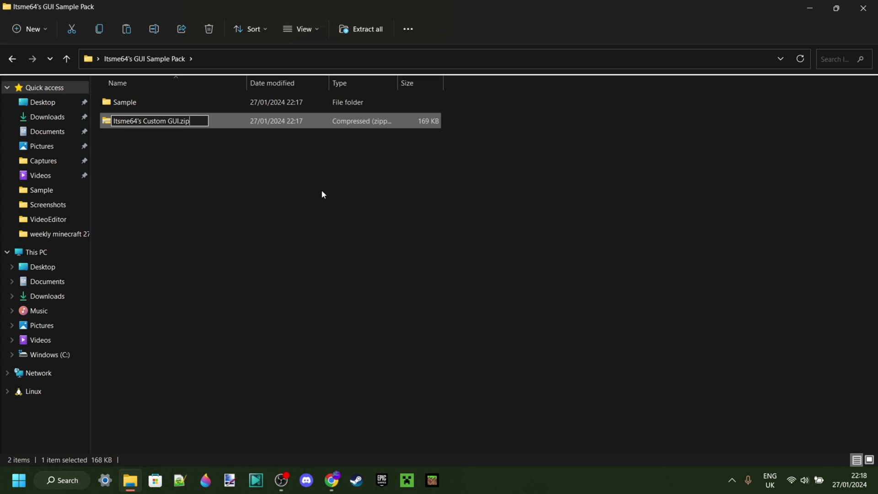
pyautogui.press('BackSpace')
pyautogui.press('BackSpace')
pyautogui.press('BackSpace')
pyautogui.write('mcpack')
pyautogui.press('Return')
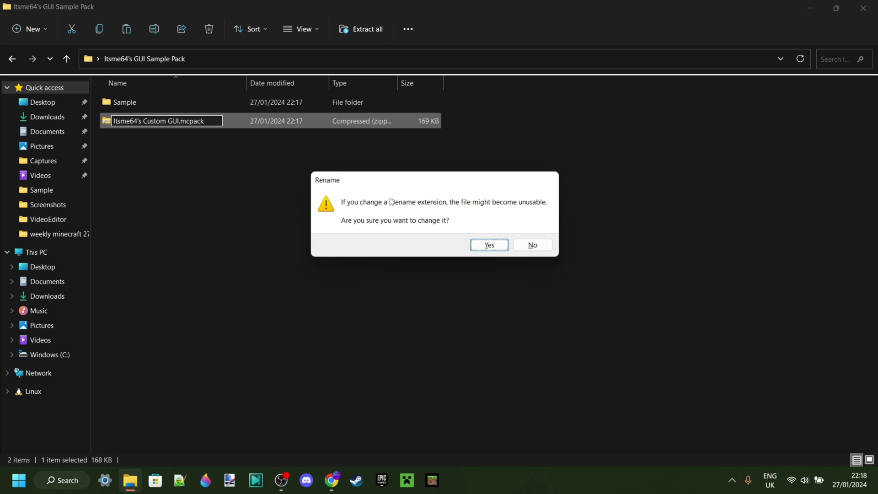
pyautogui.click(494, 246)
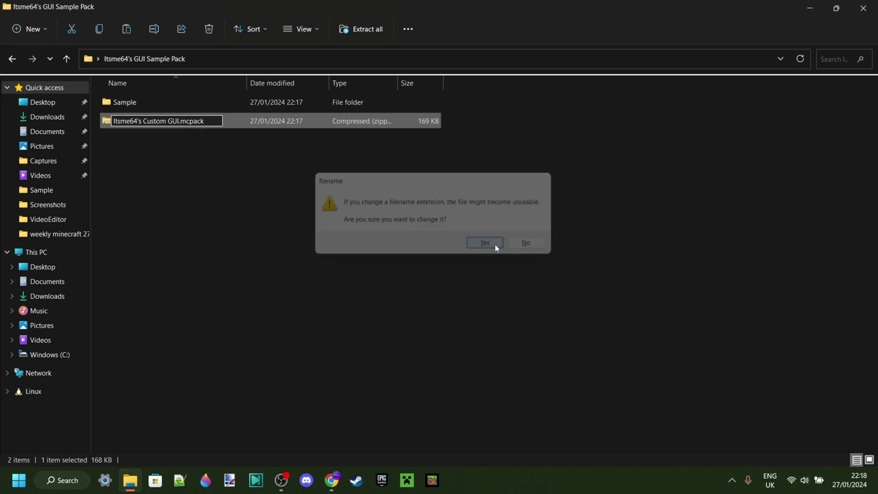
pyautogui.click(446, 229)
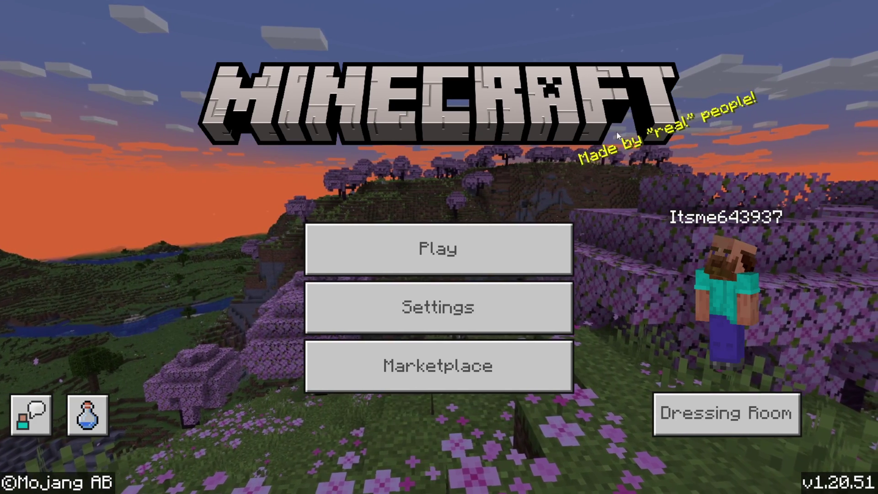
# - Open Minecraft's Settings and go to the Global Resources page
pyautogui.click(434, 310)
pyautogui.scroll(-3, 212, 282)
pyautogui.scroll(-4, 211, 282)
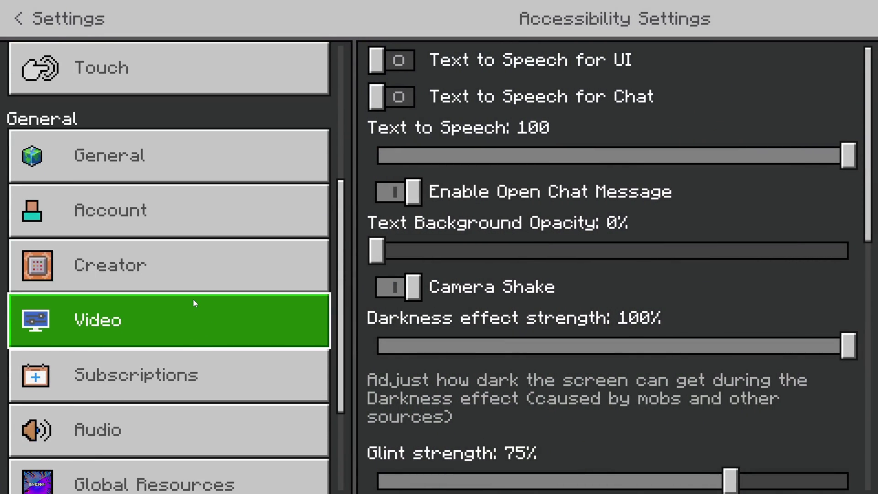
pyautogui.click(208, 356)
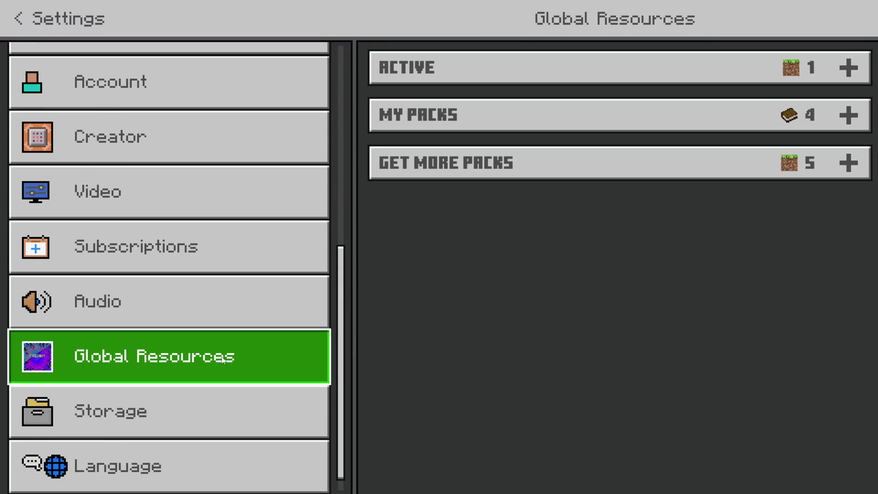
# - Activate the Subscribe (please) pack from My Packs, confirm it under Active, and exit Settings
pyautogui.click(649, 120)
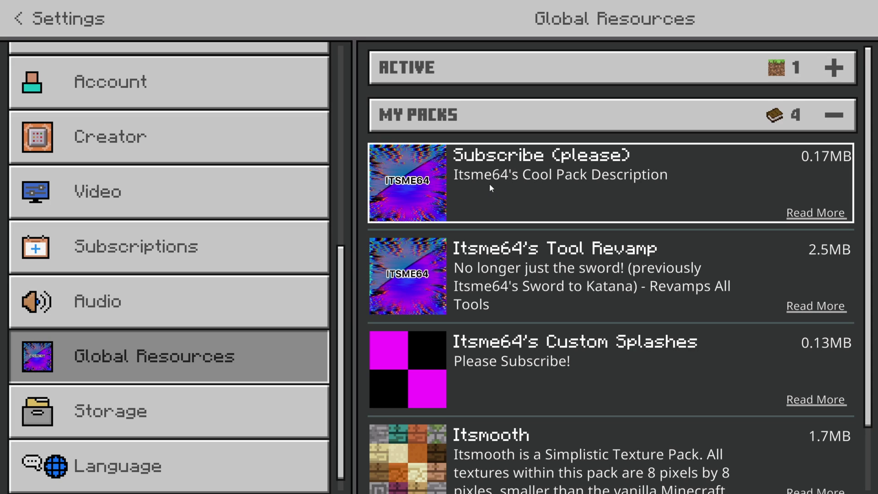
pyautogui.click(660, 185)
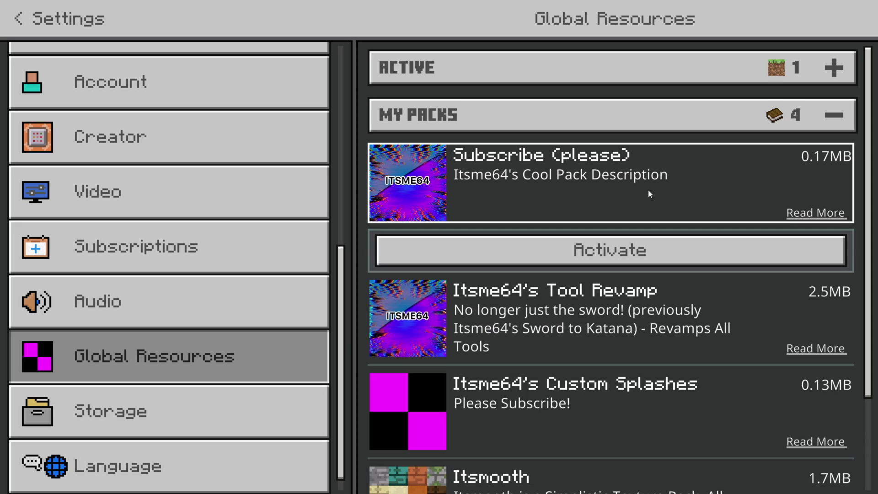
pyautogui.click(639, 256)
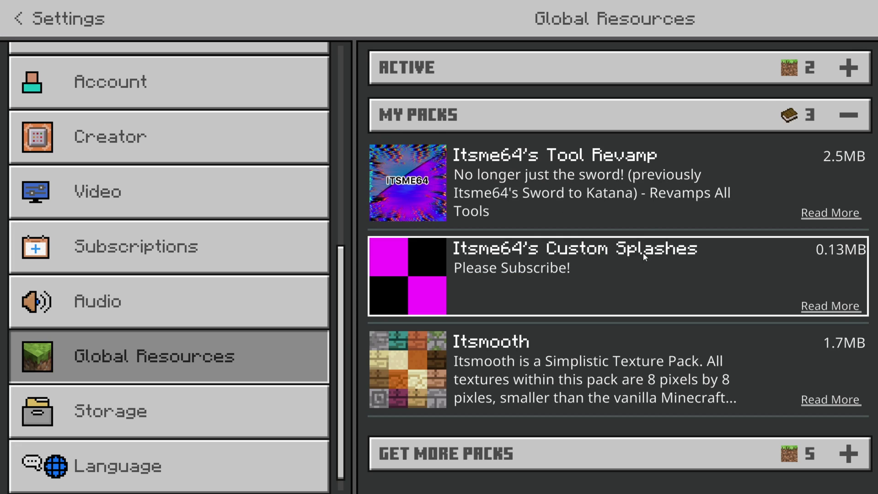
pyautogui.click(654, 114)
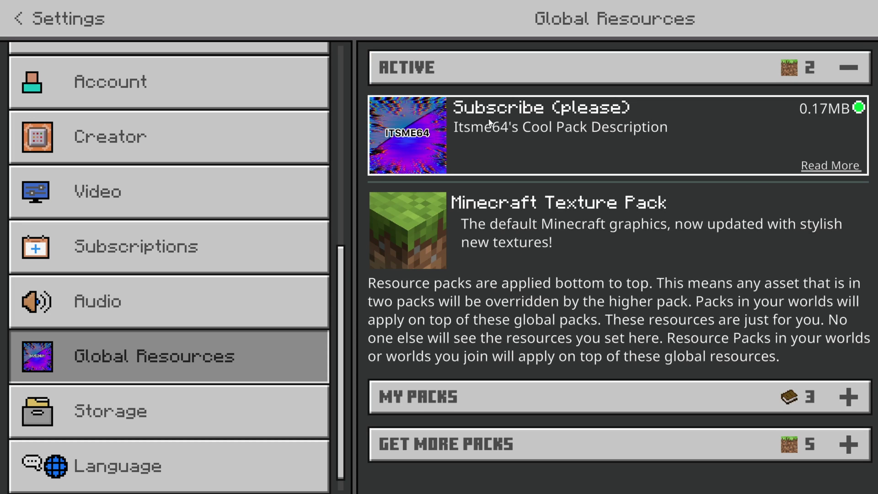
pyautogui.click(610, 133)
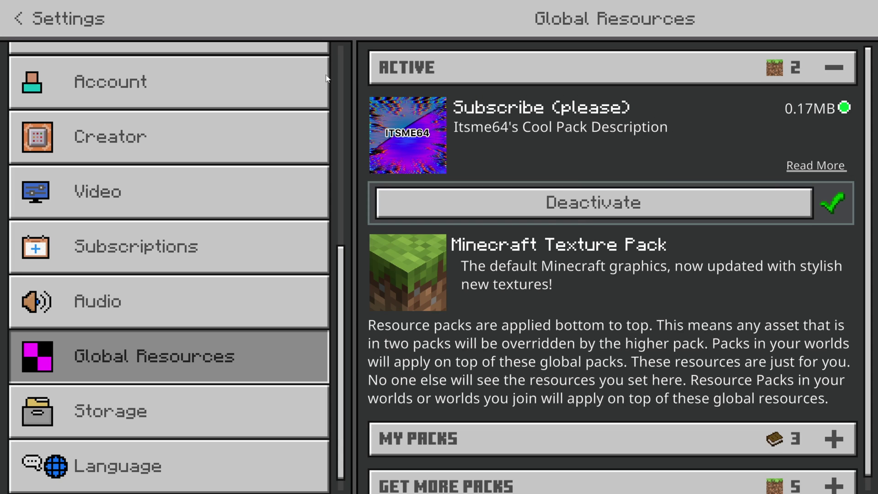
pyautogui.click(18, 19)
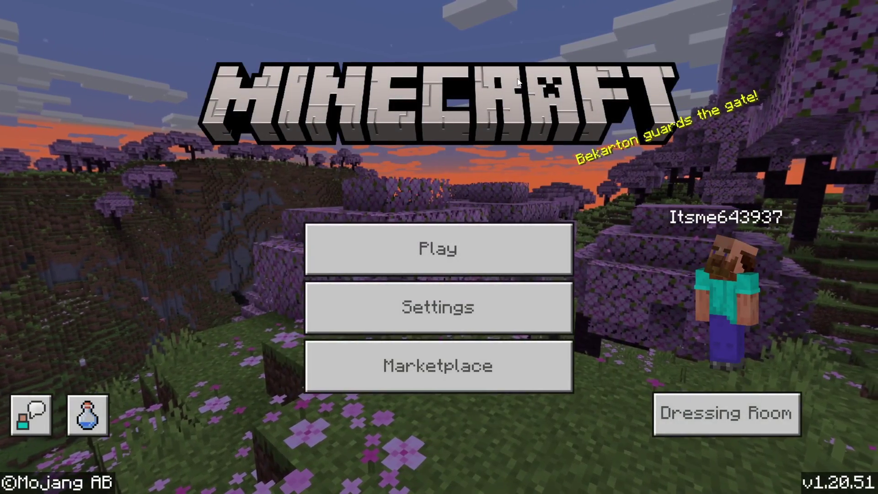
# - Choose Play and load the My World creative world
pyautogui.click(554, 245)
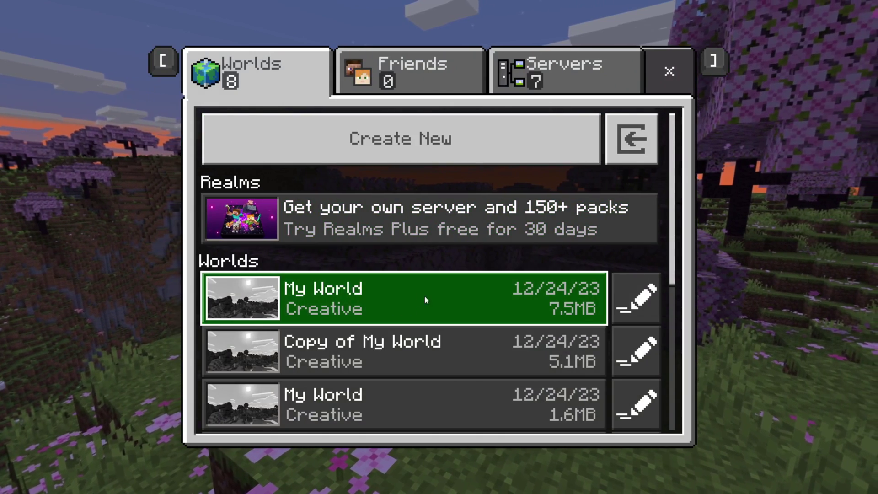
pyautogui.click(424, 296)
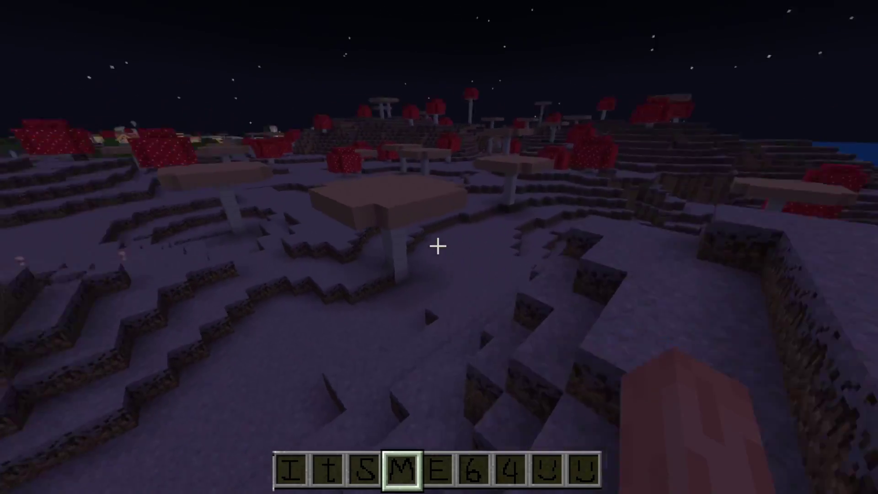
# - Run /gamemode s in chat to switch to Survival, then walk forward
pyautogui.press('e')
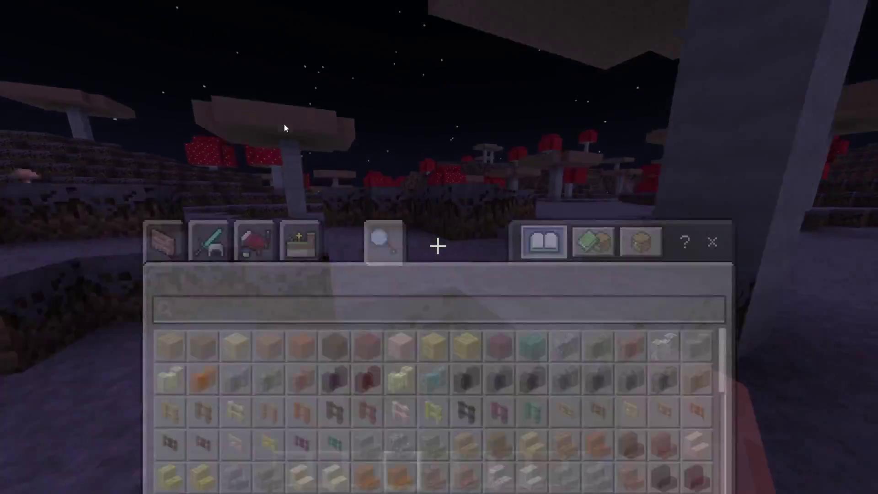
pyautogui.press('e')
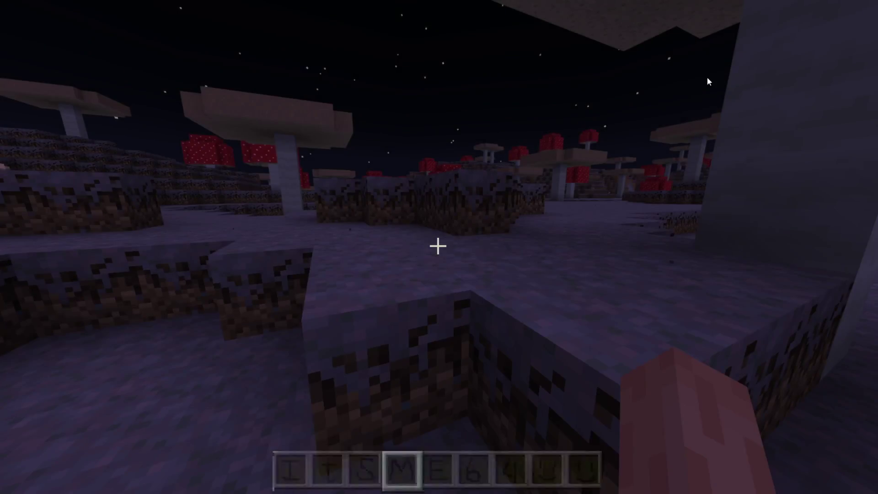
pyautogui.press('/')
pyautogui.write('gamemode s')
pyautogui.press('Return')
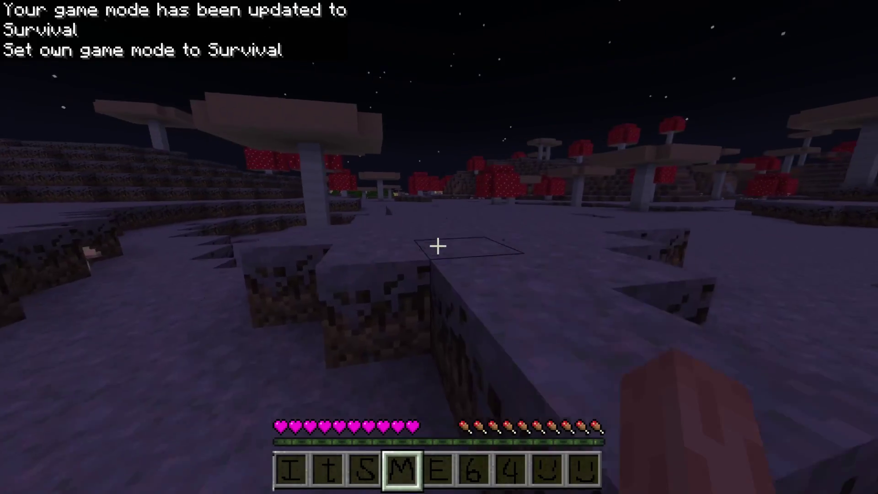
pyautogui.press('w')
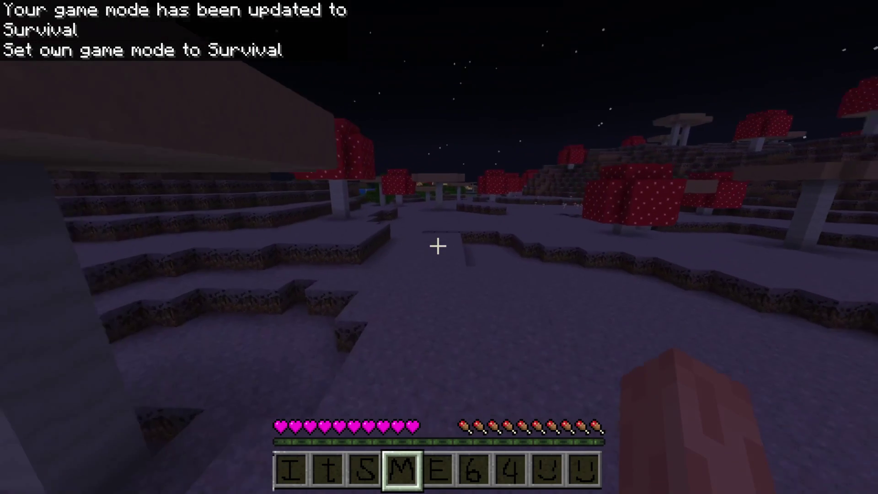
pyautogui.press('w')
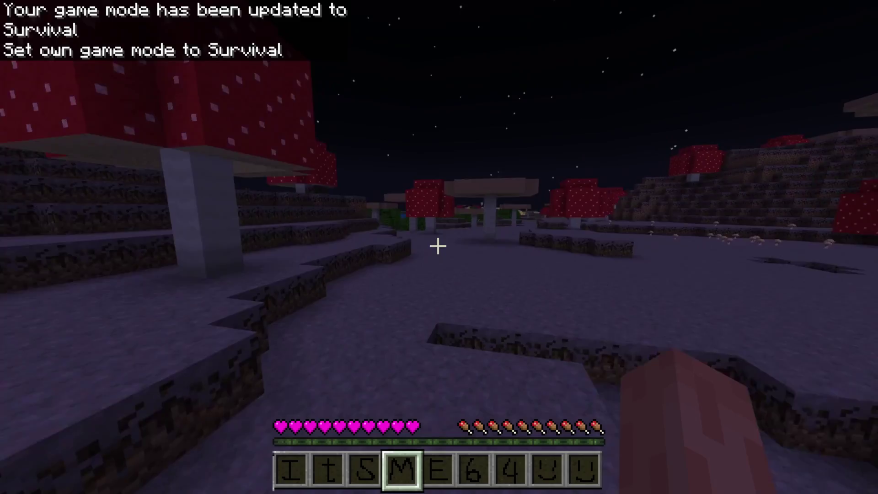
# - Walk across the mushroom field past the giant mushrooms and down the ledges
pyautogui.click(438, 245)
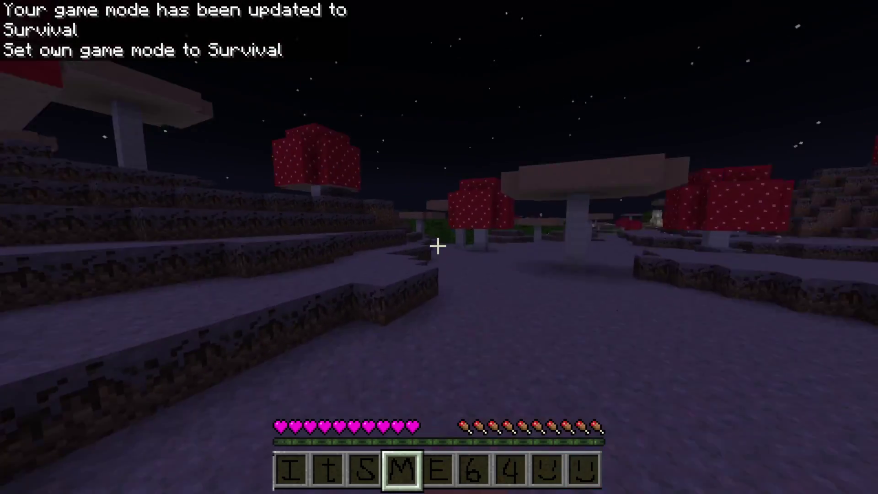
pyautogui.press('w')
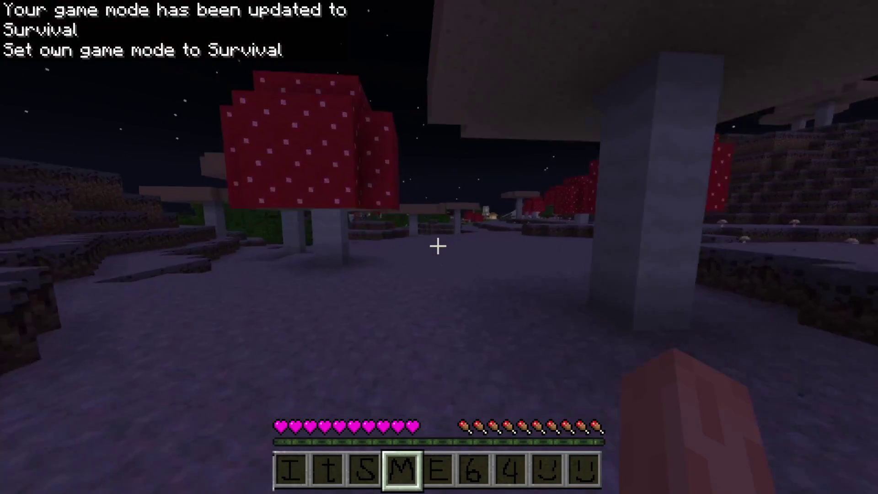
pyautogui.press('w')
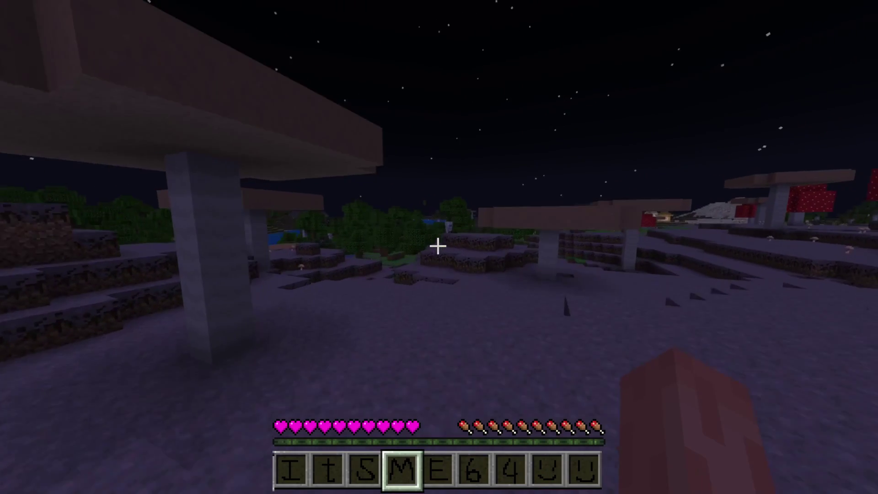
pyautogui.press('w')
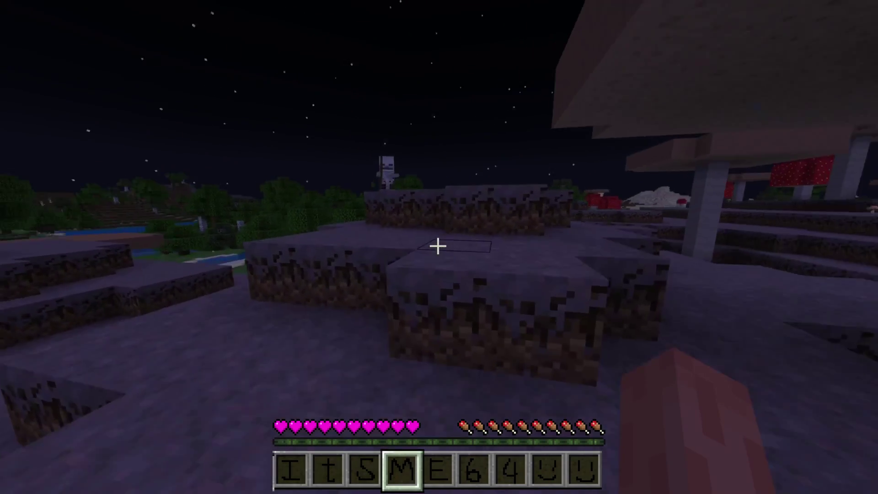
pyautogui.press('w')
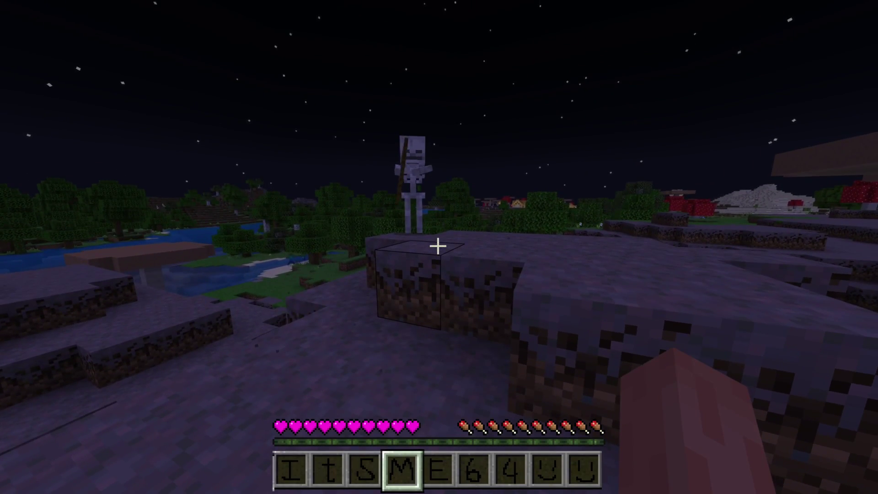
pyautogui.press('w')
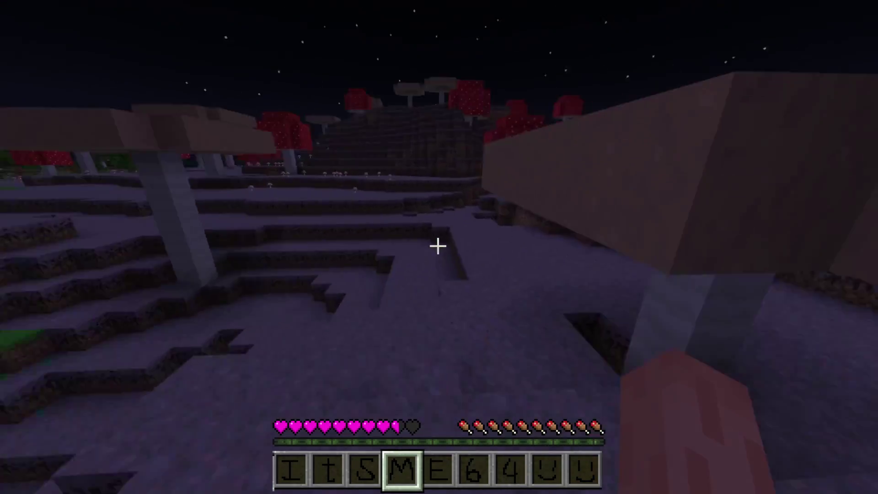
pyautogui.press('w')
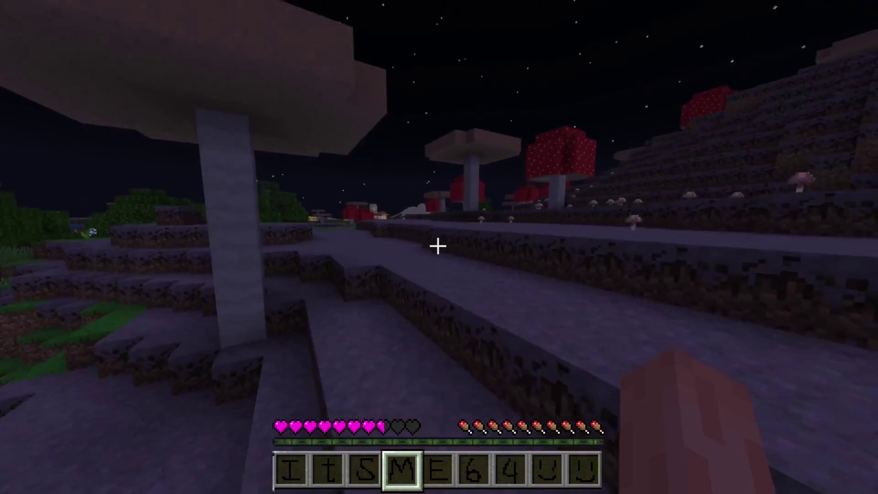
pyautogui.press('w')
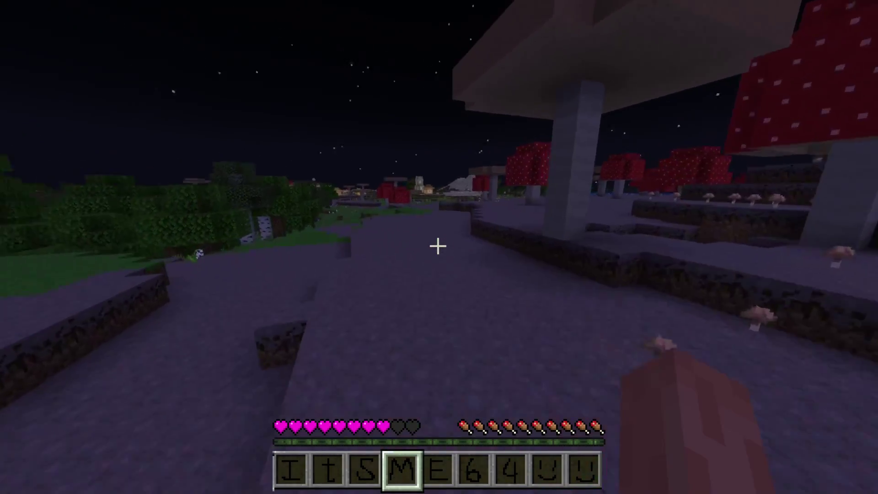
pyautogui.press('w')
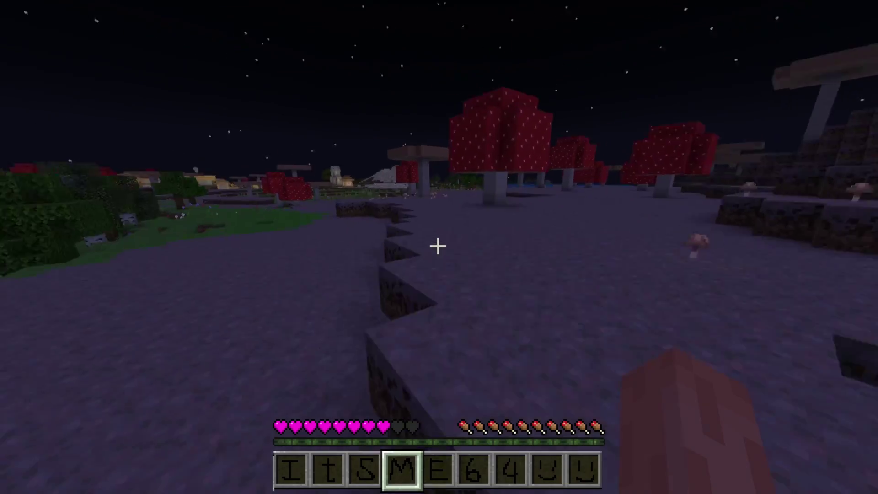
pyautogui.press('w')
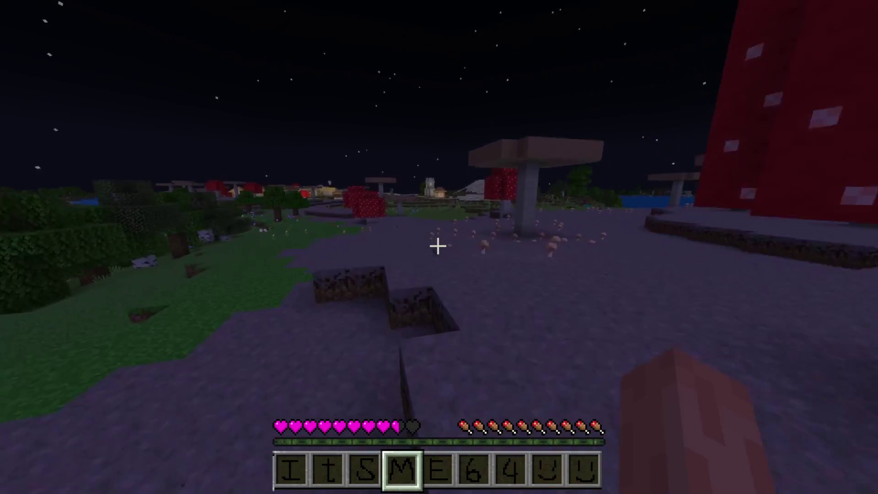
pyautogui.press('w')
pyautogui.press('w')
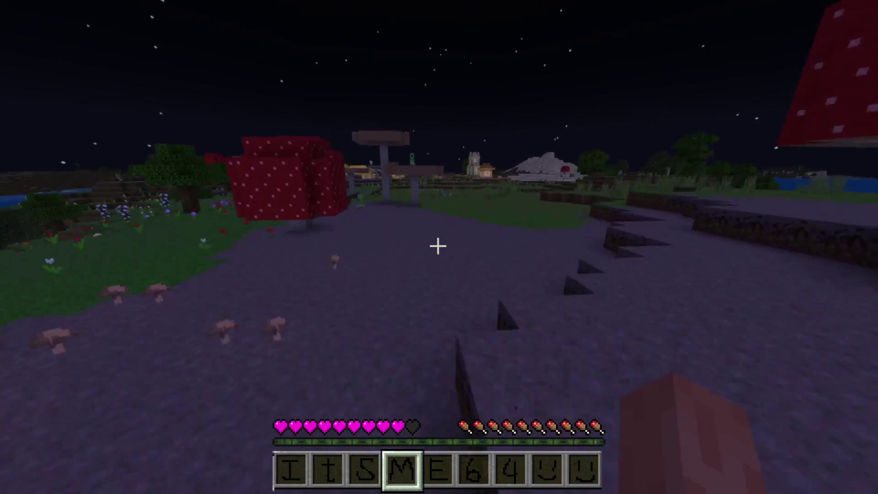
# - Punch at the giant brown mushroom, then switch to the third-person front view with F5
pyautogui.press('w')
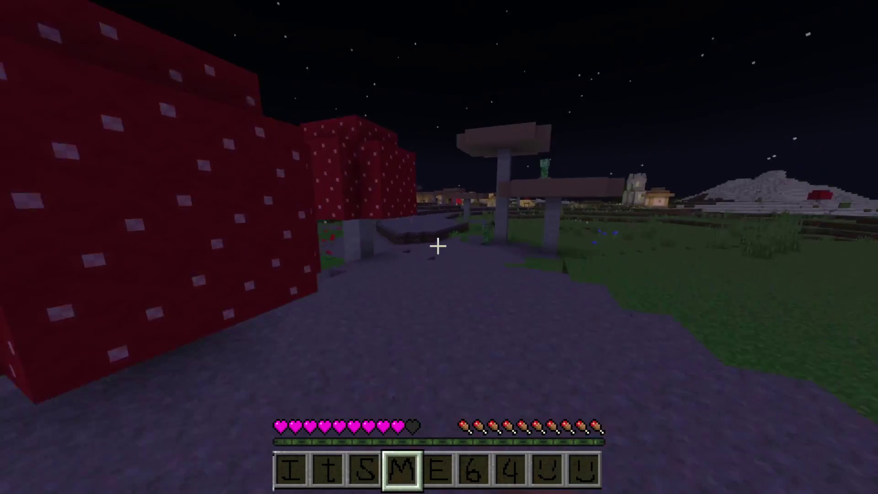
pyautogui.click(438, 246)
pyautogui.press('w')
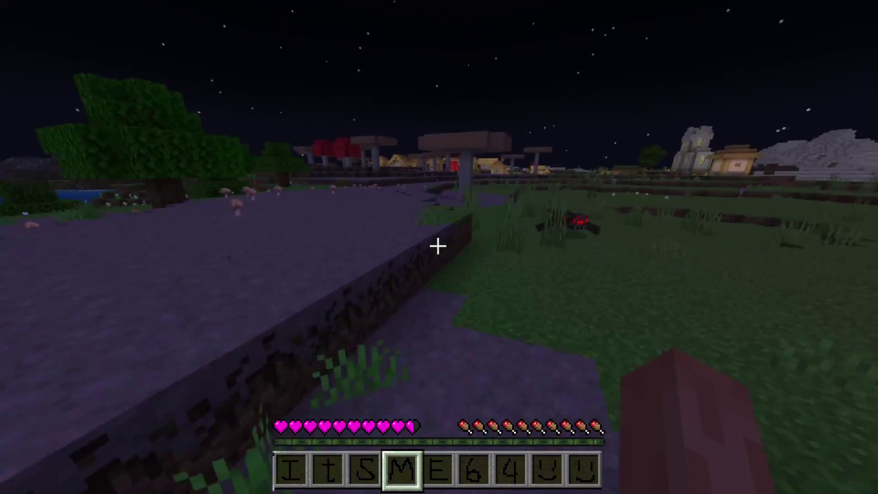
pyautogui.click(438, 246)
pyautogui.press('w')
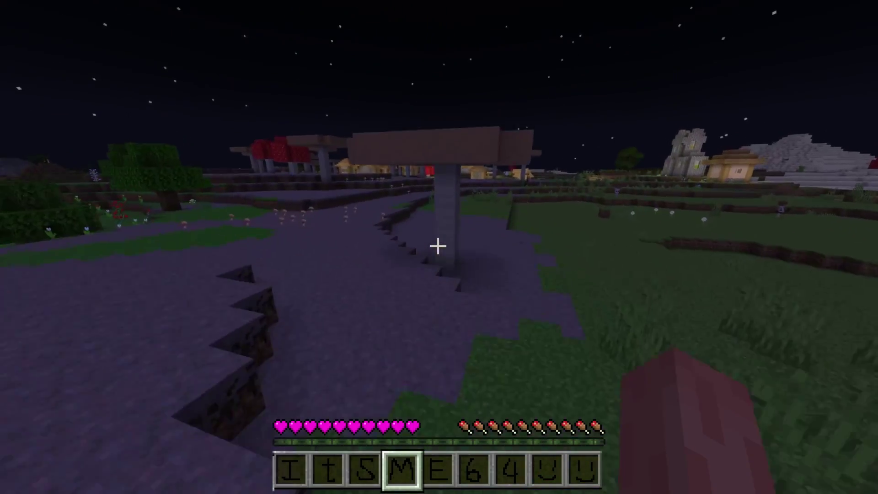
pyautogui.press('F5')
pyautogui.press('F5')
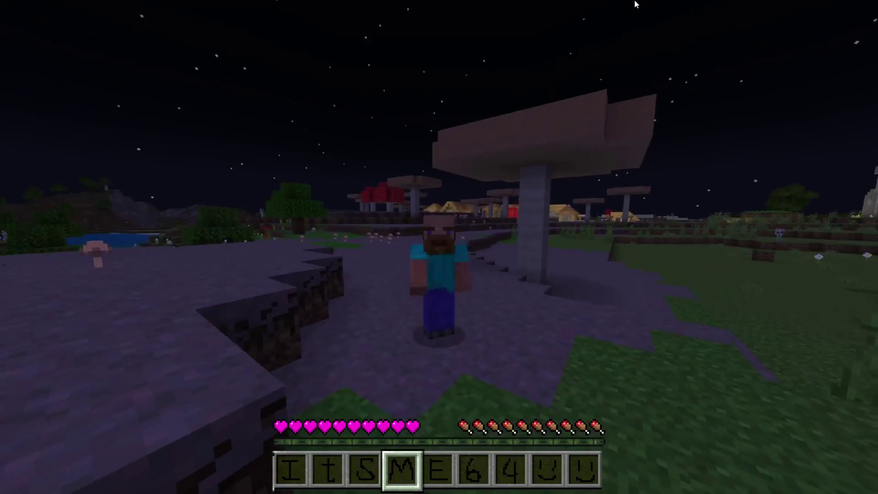